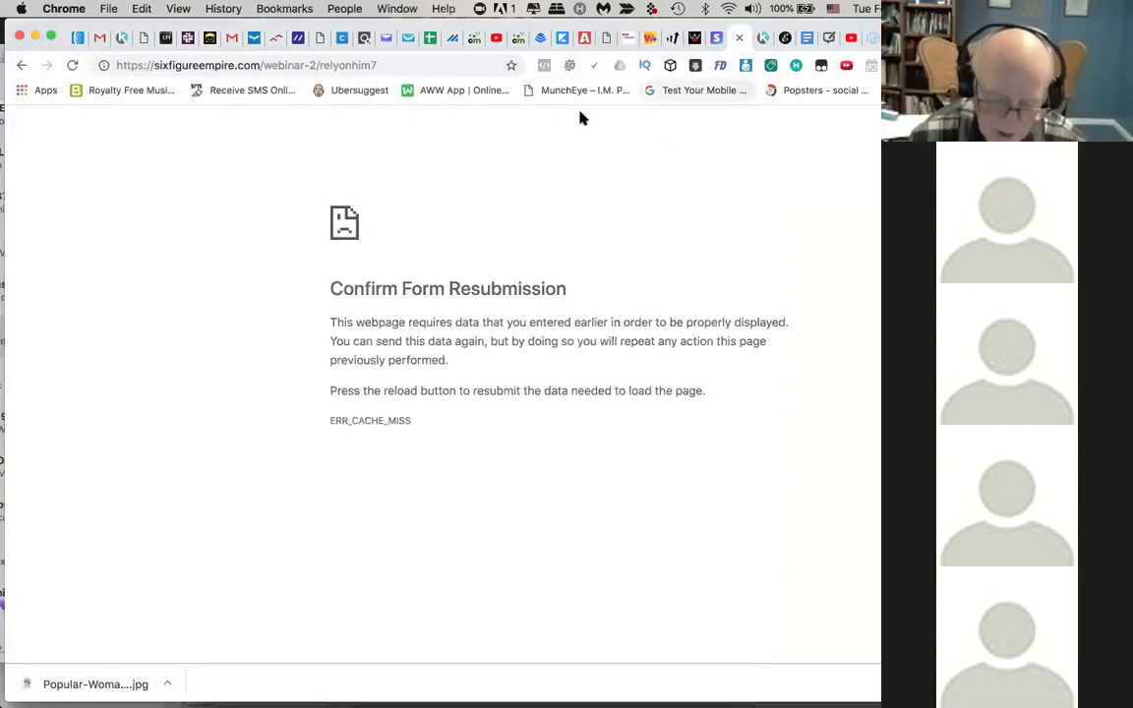
Step: Reload the Easy1Up back office, log in with the saved credentials and return to the Email Team form
{"action": "left_click", "coordinate": [607, 39]}
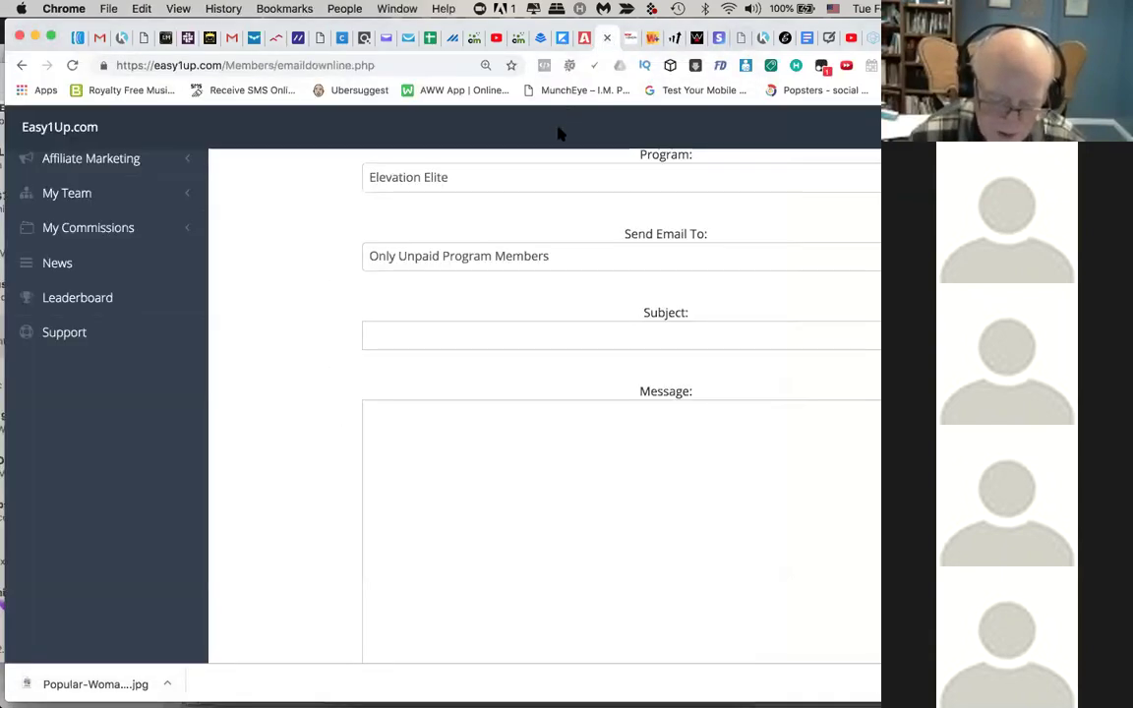
{"action": "scroll", "coordinate": [113, 236], "scroll_direction": "up", "scroll_amount": 3}
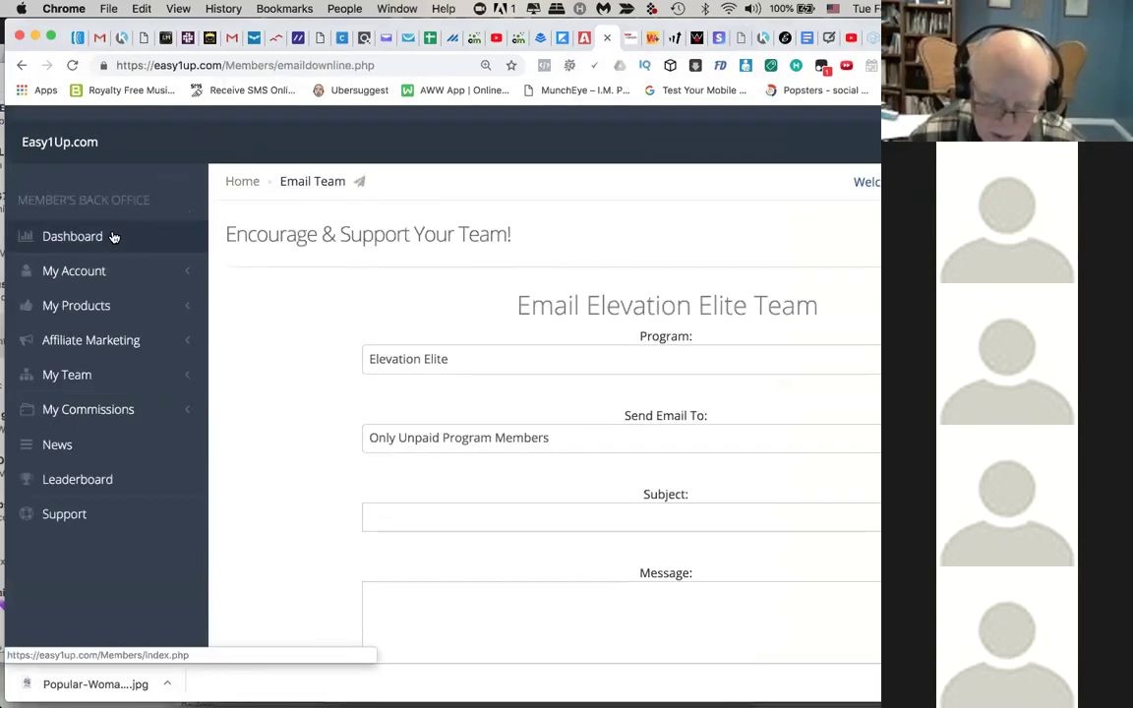
{"action": "scroll", "coordinate": [113, 236], "scroll_direction": "down", "scroll_amount": 1}
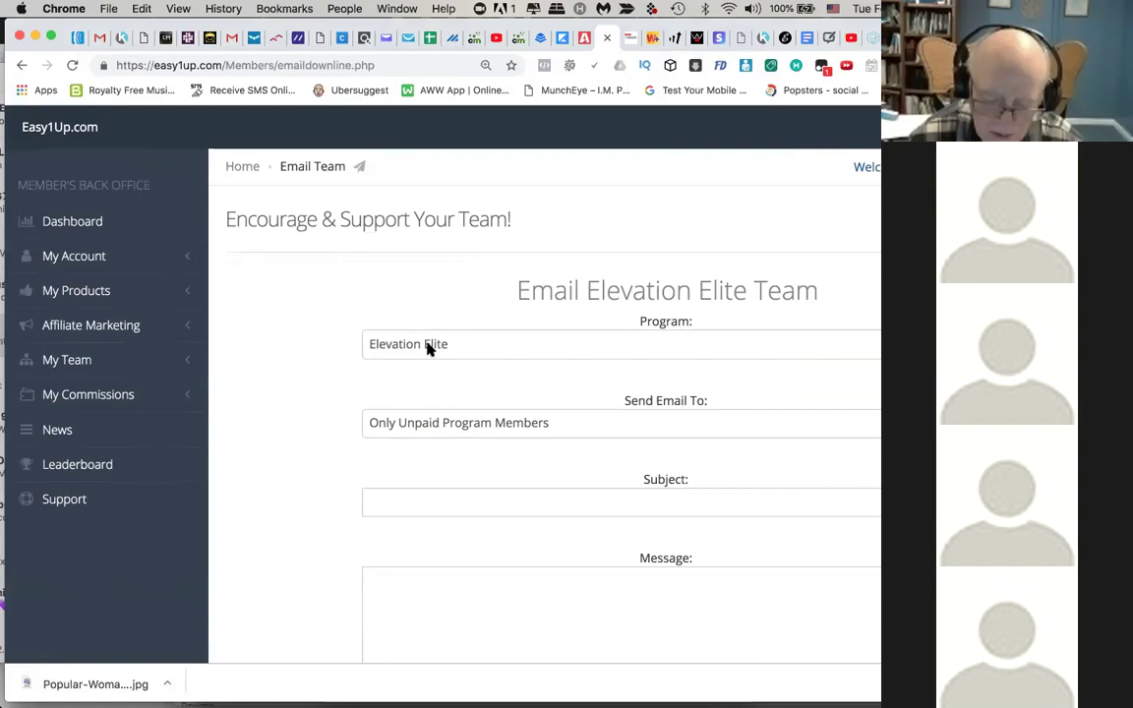
{"action": "key", "text": "super+r"}
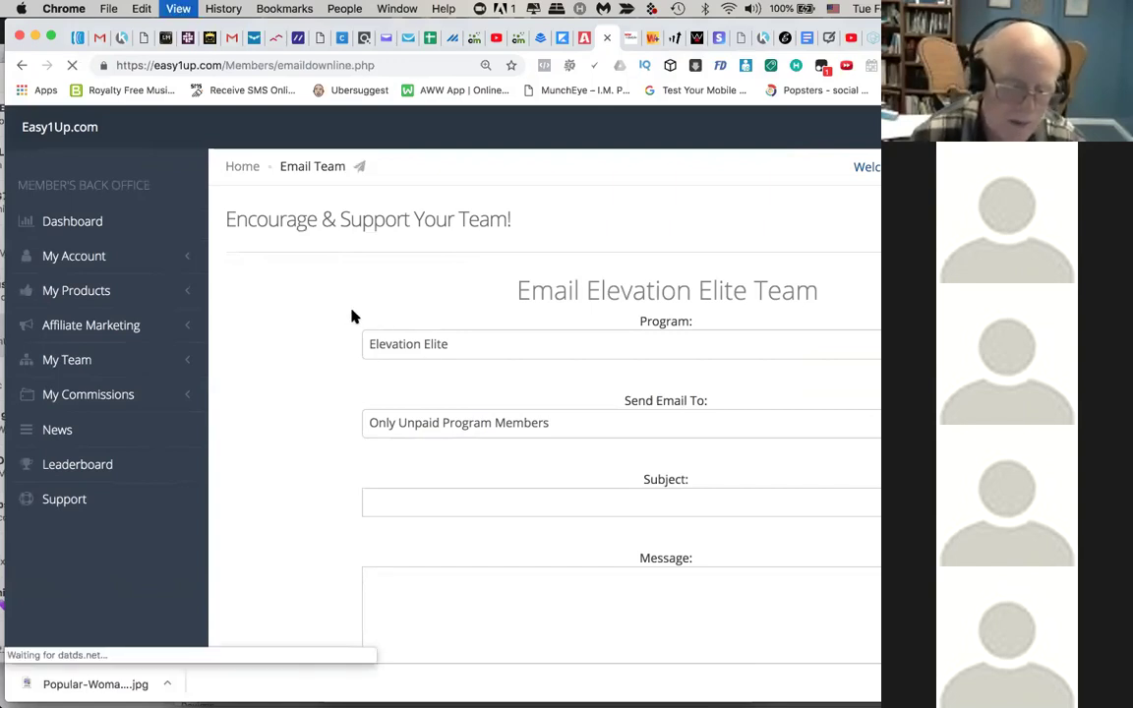
{"action": "left_click", "coordinate": [579, 366]}
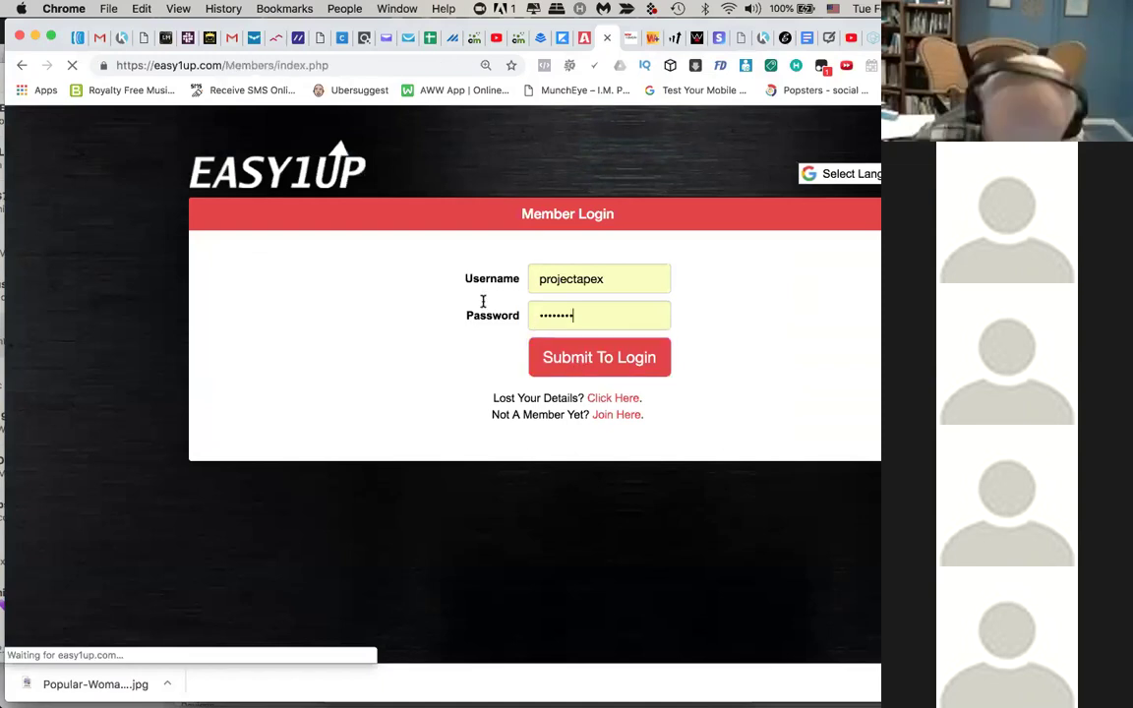
{"action": "scroll", "coordinate": [489, 286], "scroll_direction": "down", "scroll_amount": 5}
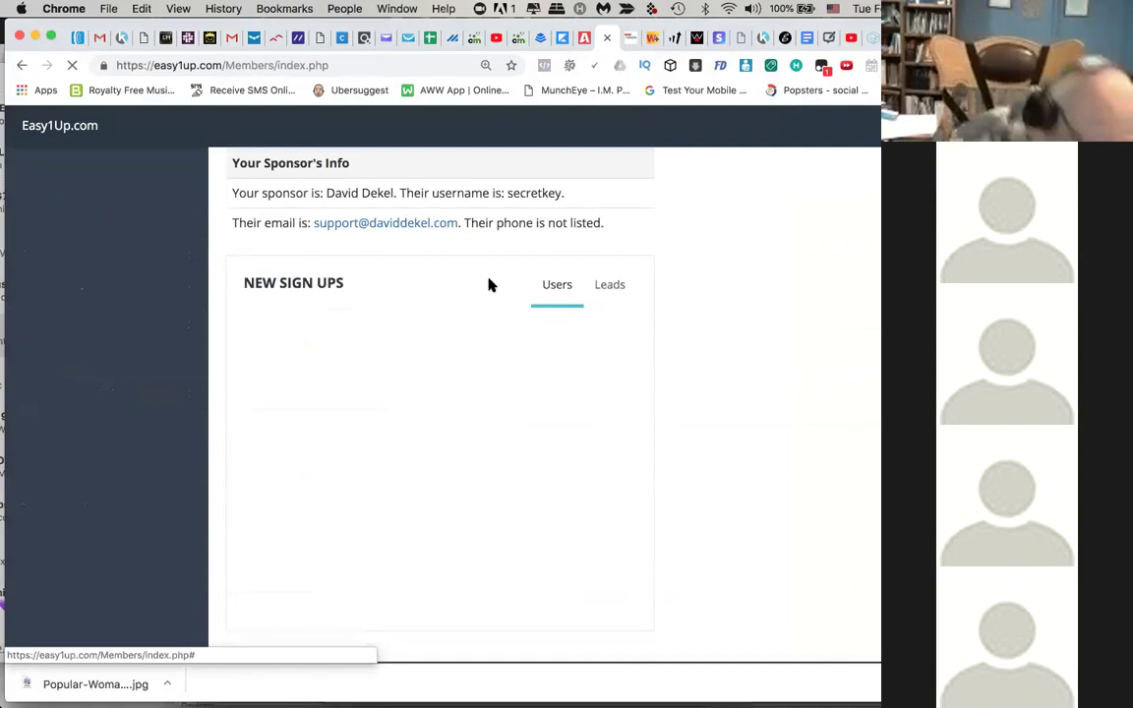
{"action": "left_click", "coordinate": [456, 335]}
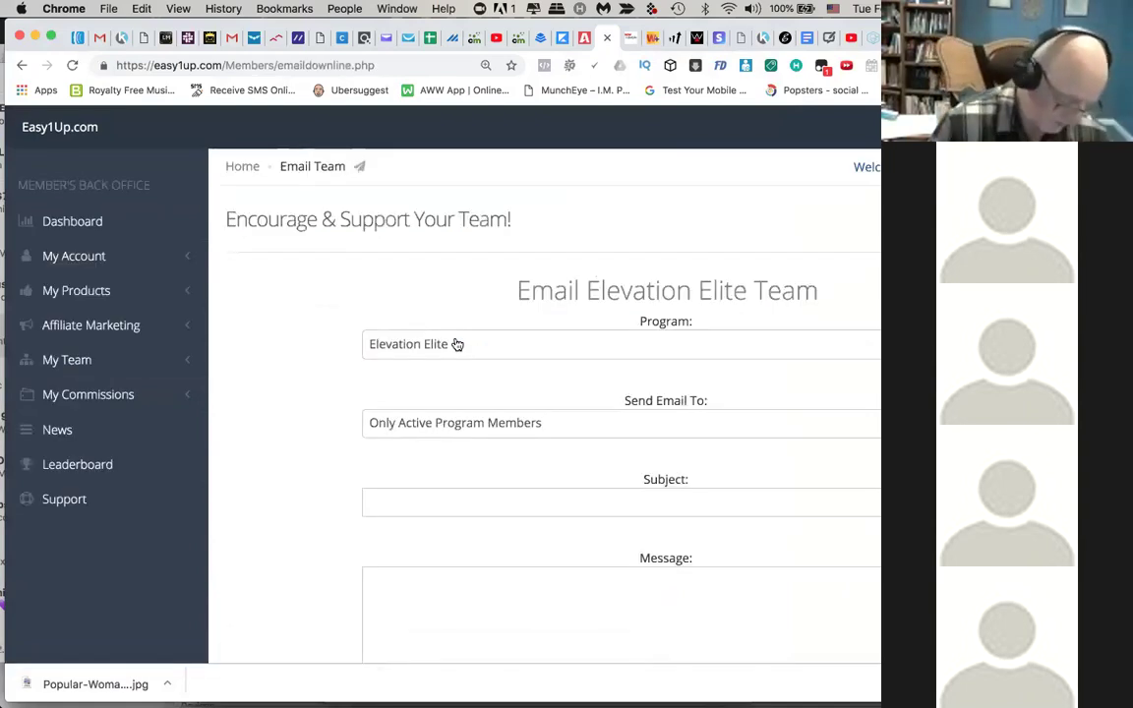
Step: Set the team email's program to Vertex and its recipients to Only Unpaid Program Members
{"action": "left_click", "coordinate": [441, 347]}
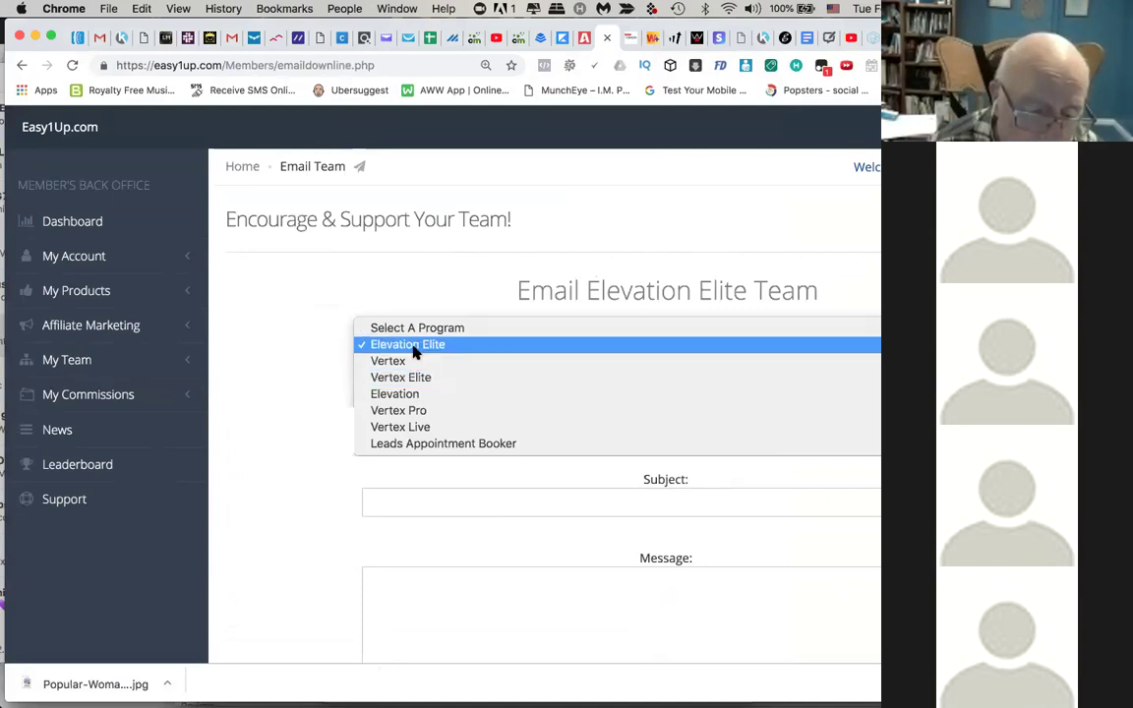
{"action": "left_click", "coordinate": [413, 346]}
{"action": "left_click", "coordinate": [411, 349]}
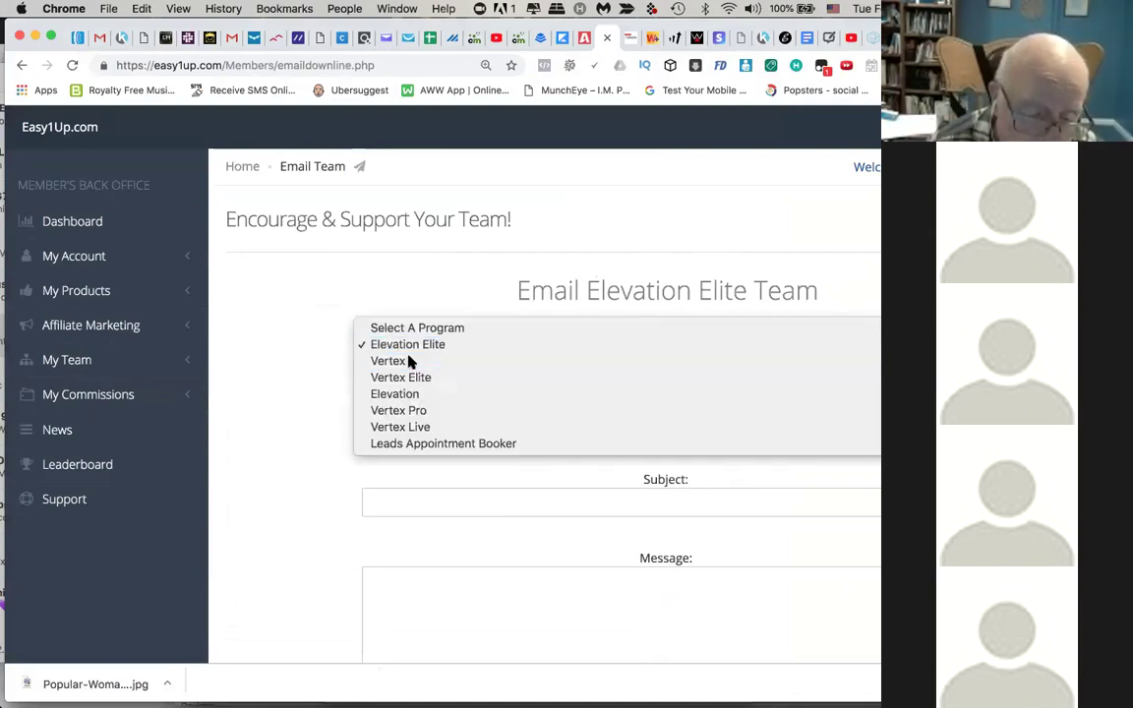
{"action": "left_click", "coordinate": [412, 360]}
{"action": "left_click", "coordinate": [439, 421]}
{"action": "left_click", "coordinate": [429, 439]}
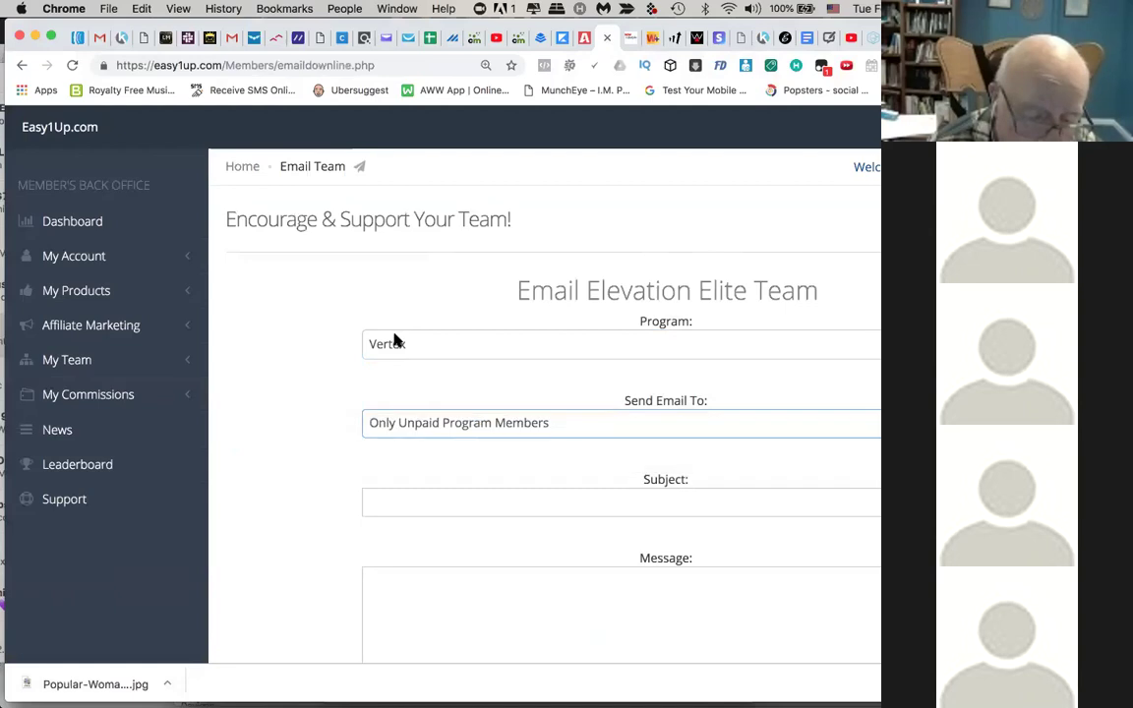
Step: Switch to Notes, find the THU OCT 18 email and copy its subject line "[FIRSTNAME] , $10,900 in 19 days? SHUT UP!"
{"action": "scroll", "coordinate": [360, 305], "scroll_direction": "down", "scroll_amount": 2}
{"action": "scroll", "coordinate": [360, 306], "scroll_direction": "down", "scroll_amount": 1}
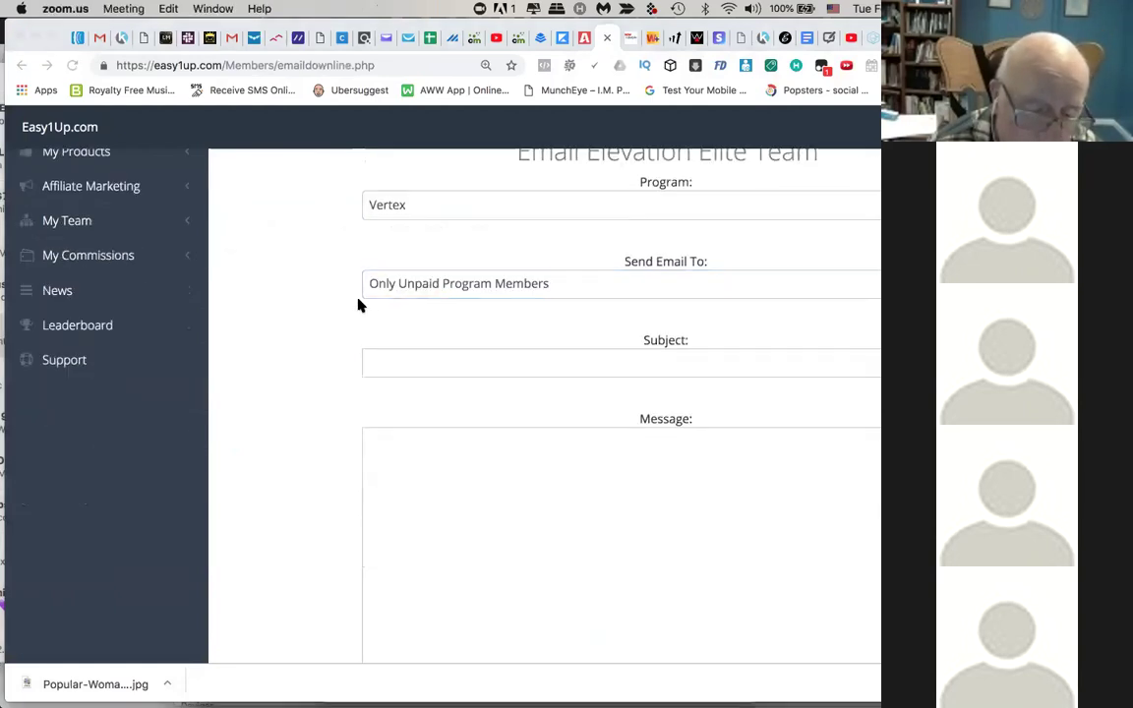
{"action": "key", "text": "super+Tab"}
{"action": "key", "text": "super+Tab"}
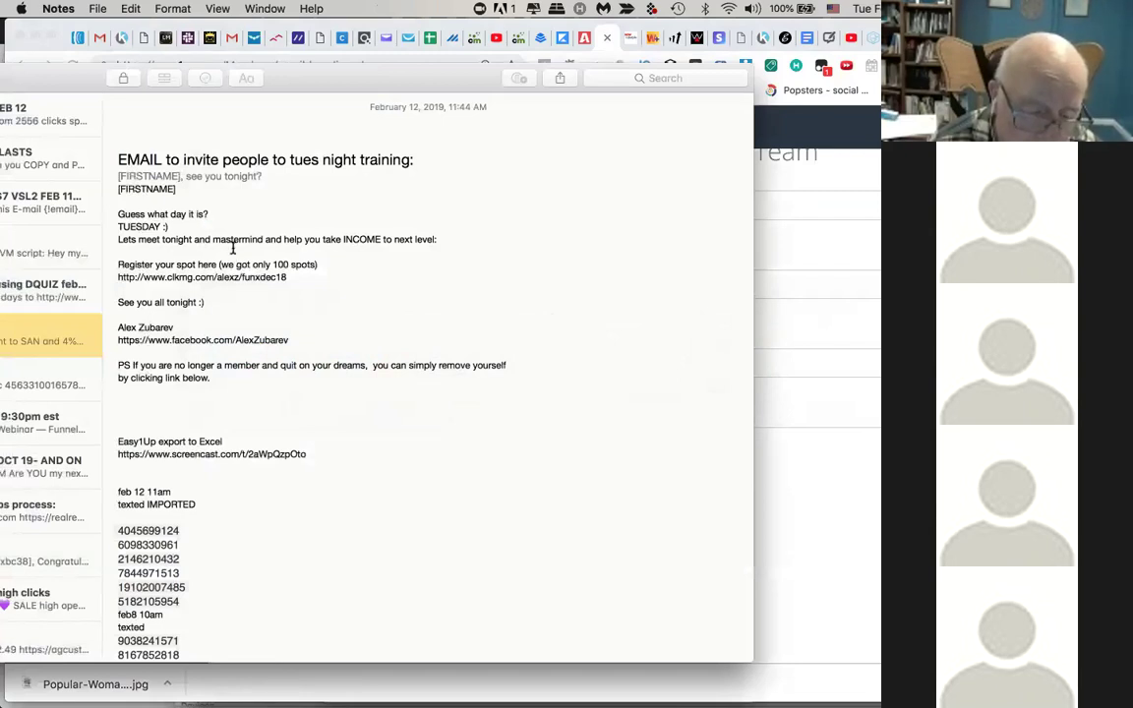
{"action": "scroll", "coordinate": [226, 210], "scroll_direction": "down", "scroll_amount": 5}
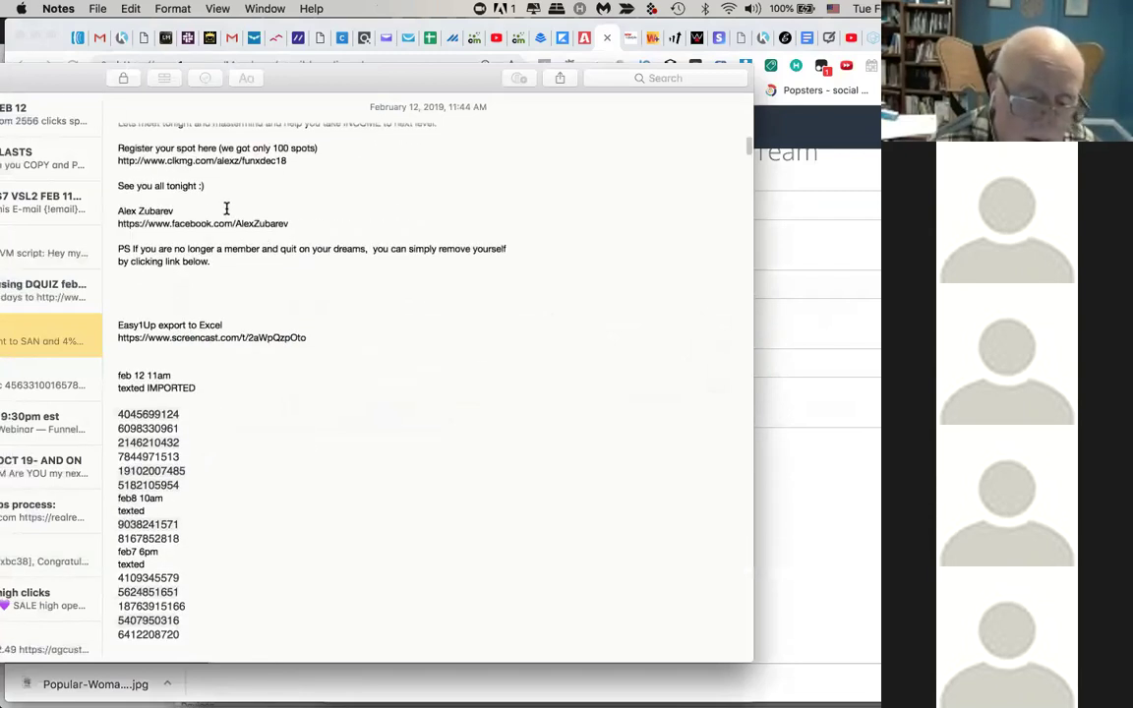
{"action": "scroll", "coordinate": [226, 209], "scroll_direction": "down", "scroll_amount": 15}
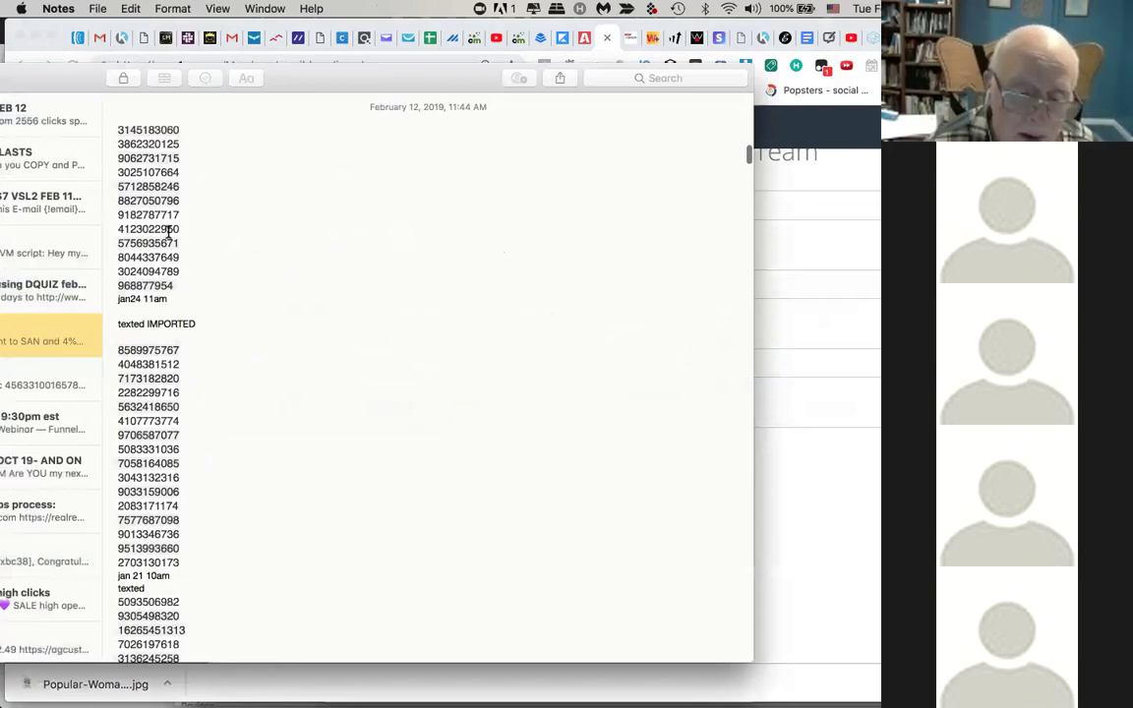
{"action": "scroll", "coordinate": [209, 266], "scroll_direction": "down", "scroll_amount": 10}
{"action": "scroll", "coordinate": [209, 266], "scroll_direction": "down", "scroll_amount": 20}
{"action": "scroll", "coordinate": [210, 266], "scroll_direction": "down", "scroll_amount": 20}
{"action": "scroll", "coordinate": [210, 266], "scroll_direction": "down", "scroll_amount": 15}
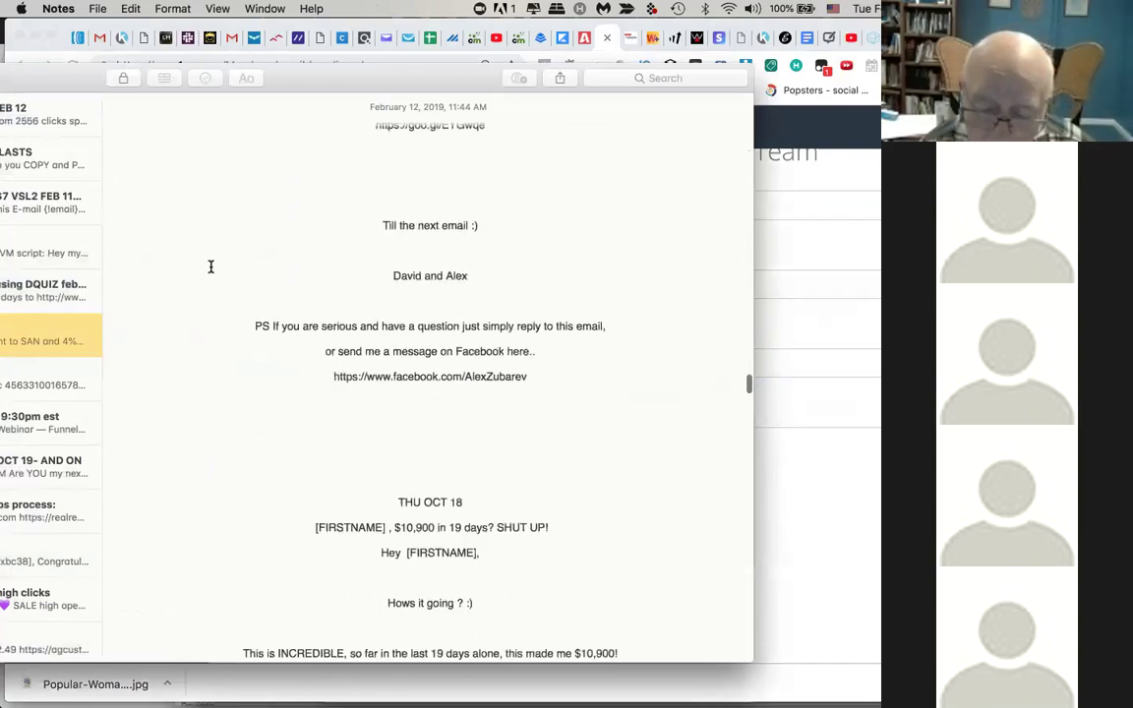
{"action": "scroll", "coordinate": [211, 266], "scroll_direction": "down", "scroll_amount": 6}
{"action": "scroll", "coordinate": [210, 267], "scroll_direction": "up", "scroll_amount": 2}
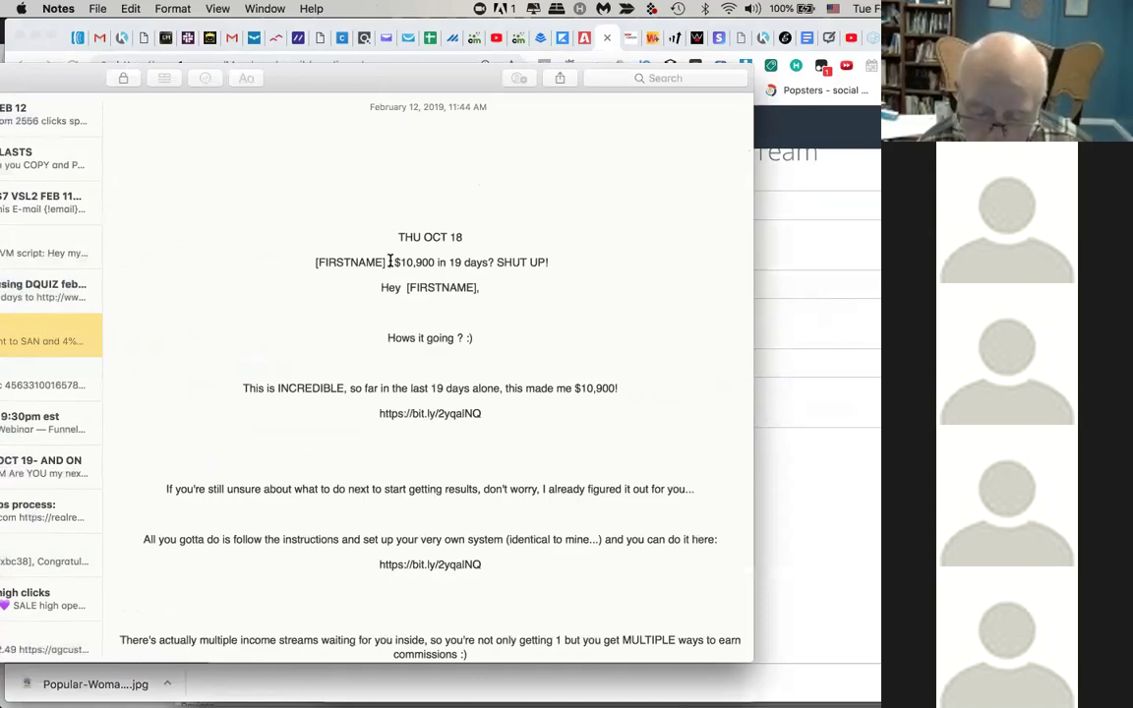
{"action": "left_click_drag", "start_coordinate": [311, 262], "coordinate": [557, 267]}
{"action": "key", "text": "super+c"}
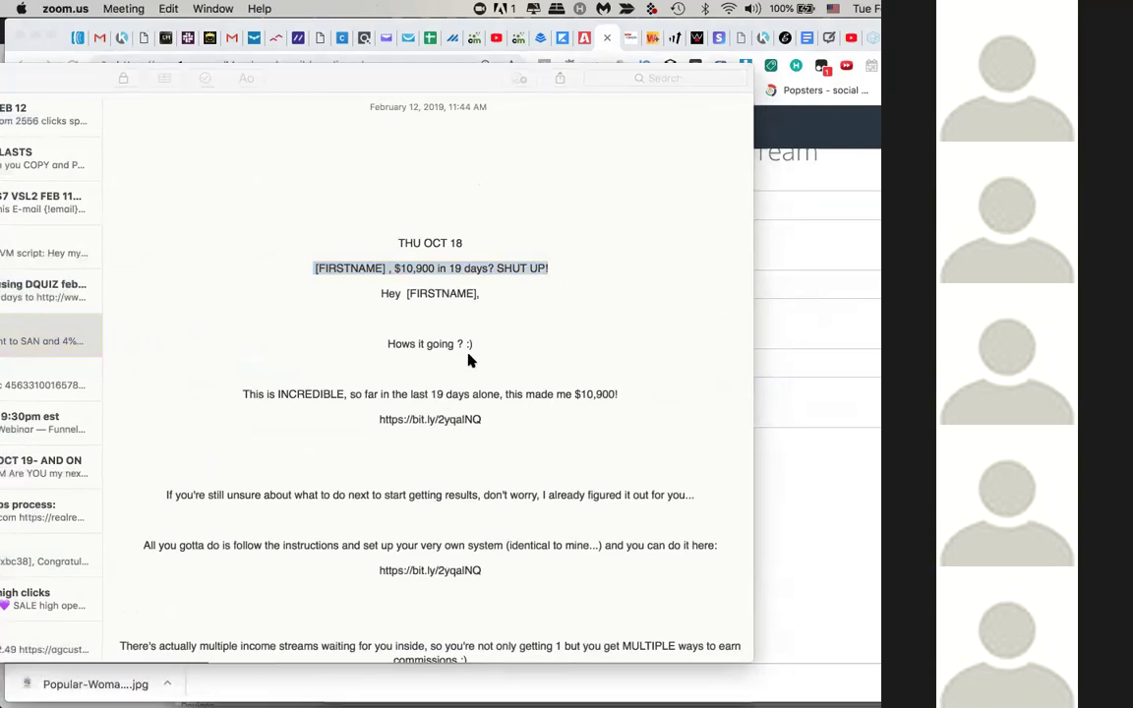
Step: Switch back to the Email Team form in Chrome and paste the copied line as the subject
{"action": "key", "text": "super+Tab"}
{"action": "left_click", "coordinate": [481, 369]}
{"action": "key", "text": "super+v"}
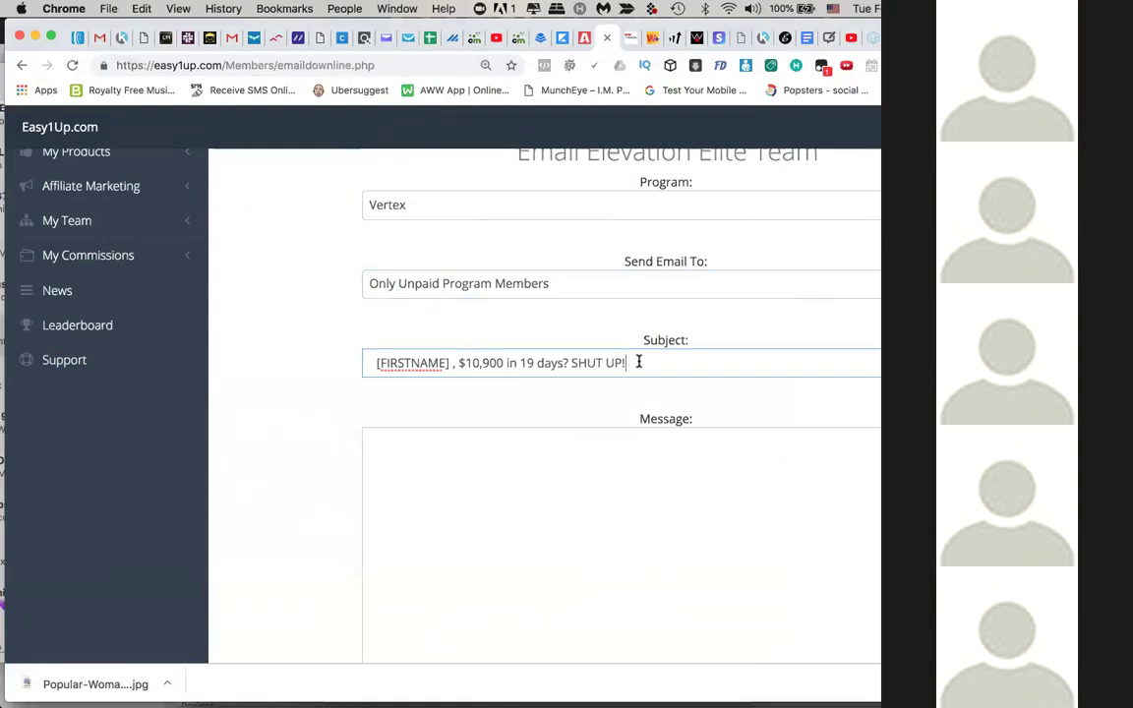
Step: Reword the email subject to "[FIRSTNAME] , 10,900 in less than 3 weeks?"
{"action": "left_click_drag", "start_coordinate": [635, 360], "coordinate": [577, 361]}
{"action": "key", "text": "BackSpace"}
{"action": "key", "text": "BackSpace"}
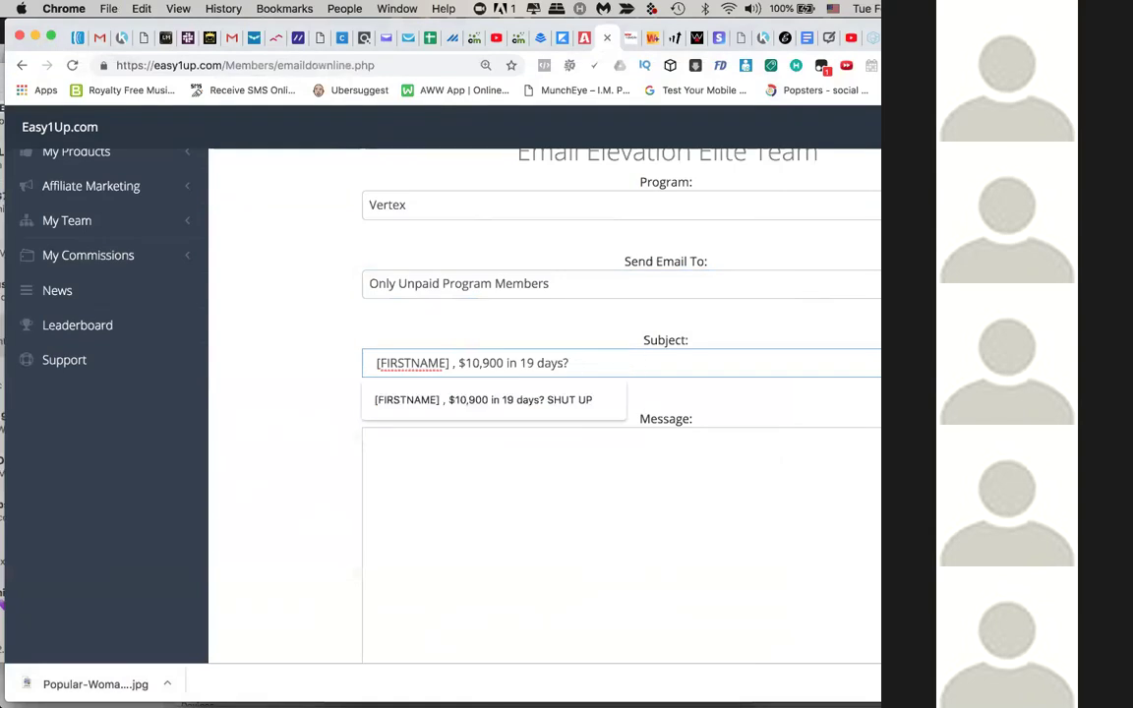
{"action": "left_click", "coordinate": [462, 363]}
{"action": "key", "text": "BackSpace"}
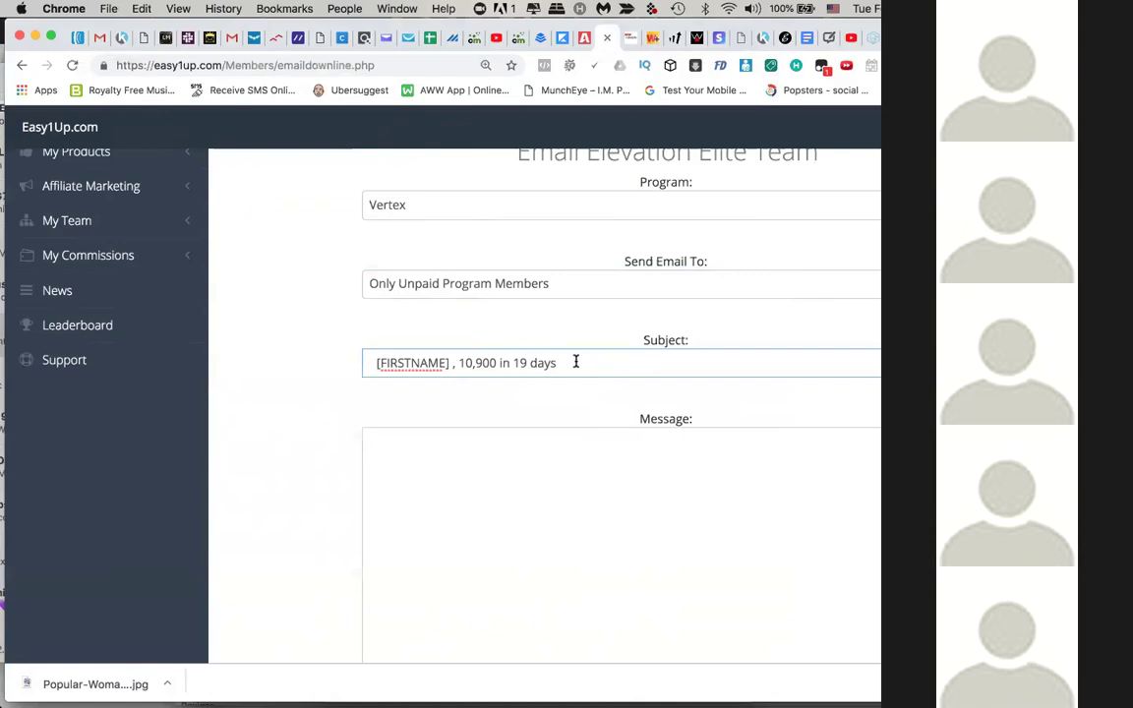
{"action": "key", "text": "BackSpace"}
{"action": "key", "text": "BackSpace"}
{"action": "key", "text": "BackSpace"}
{"action": "type", "text": "less than 3 weeks?"}
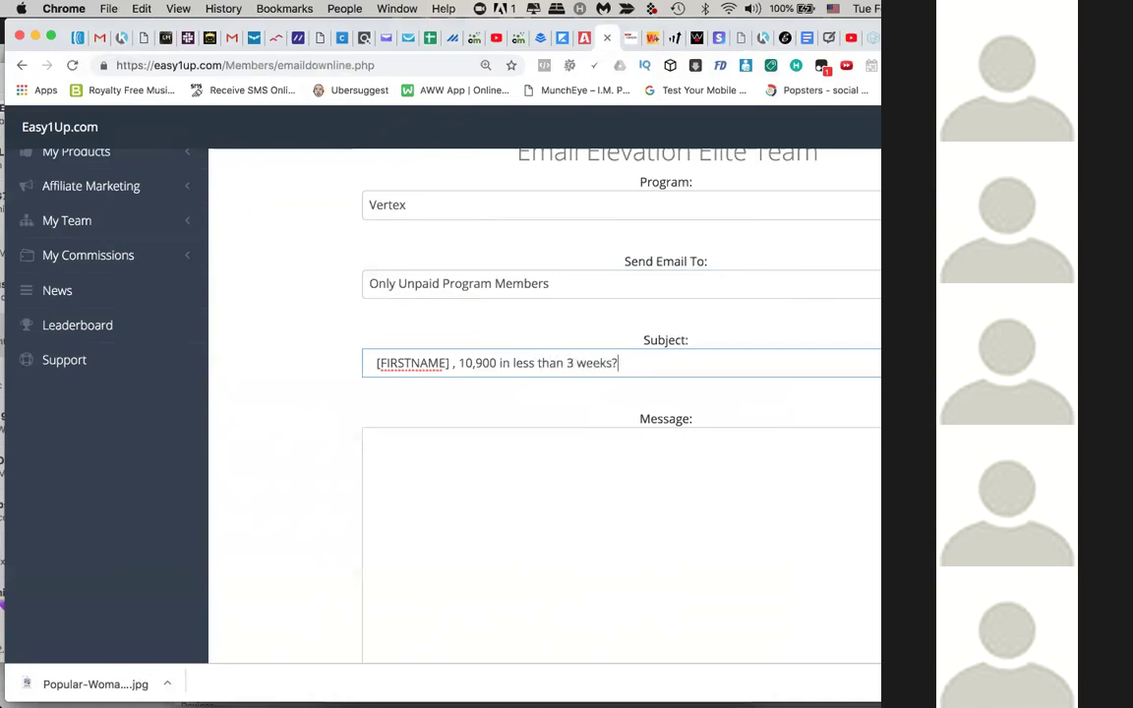
Step: Switch to Notes and copy the THU OCT 18 email body from "Hey [FIRSTNAME]," through the Facebook link after the PS
{"action": "left_click", "coordinate": [475, 293]}
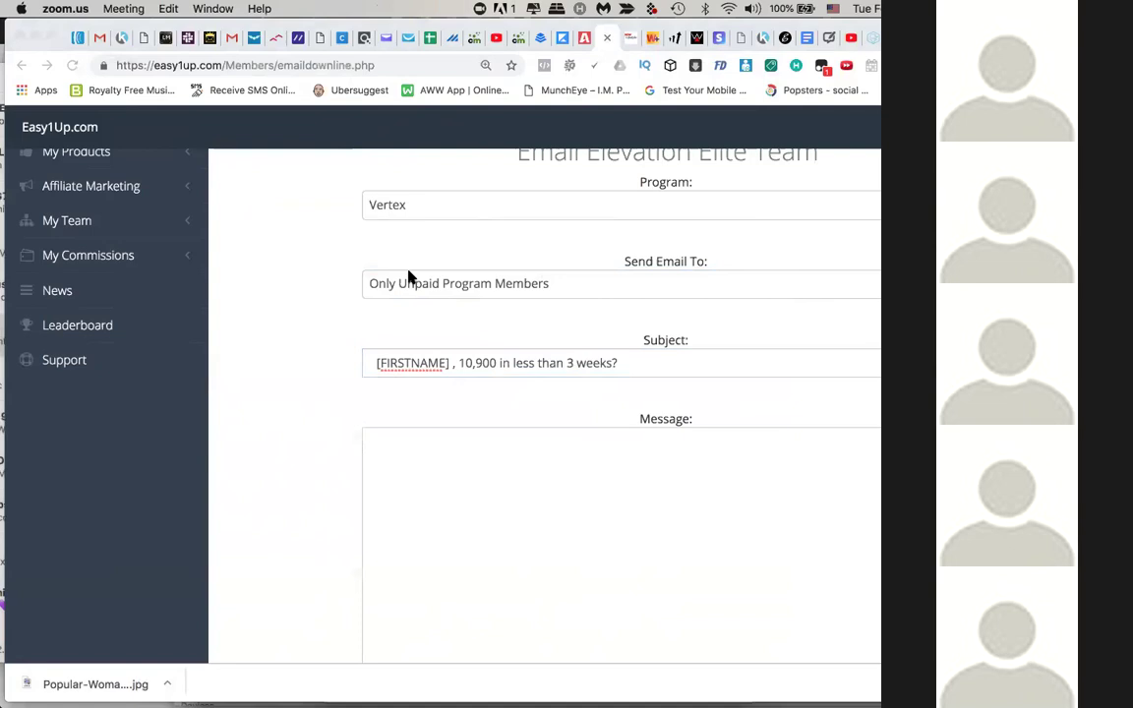
{"action": "key", "text": "super+Tab"}
{"action": "key", "text": "super+Tab"}
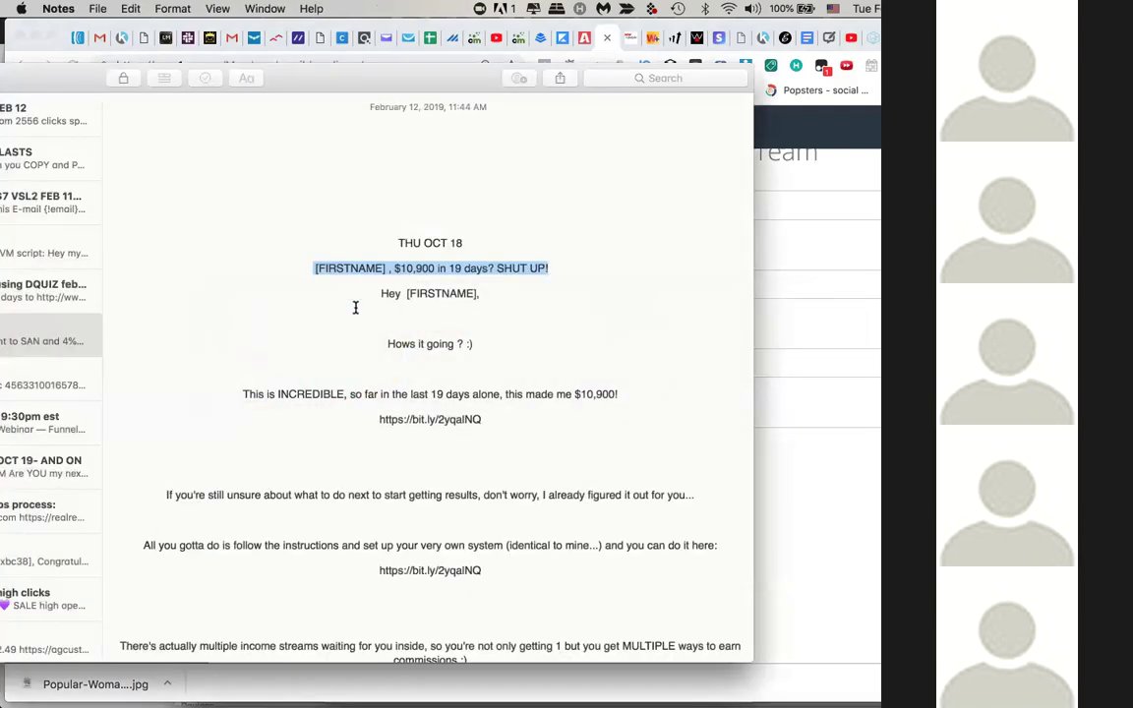
{"action": "left_click_drag", "start_coordinate": [382, 293], "coordinate": [455, 331]}
{"action": "scroll", "coordinate": [455, 329], "scroll_direction": "down", "scroll_amount": 5}
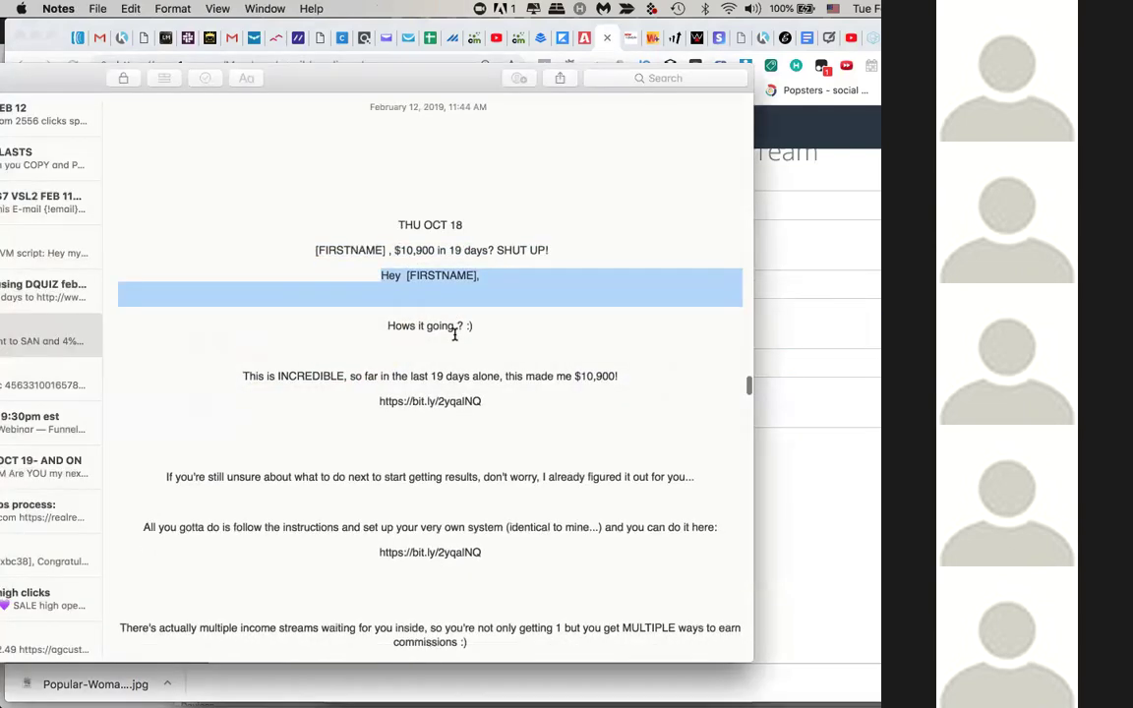
{"action": "scroll", "coordinate": [455, 335], "scroll_direction": "down", "scroll_amount": 4}
{"action": "scroll", "coordinate": [455, 335], "scroll_direction": "down", "scroll_amount": 6}
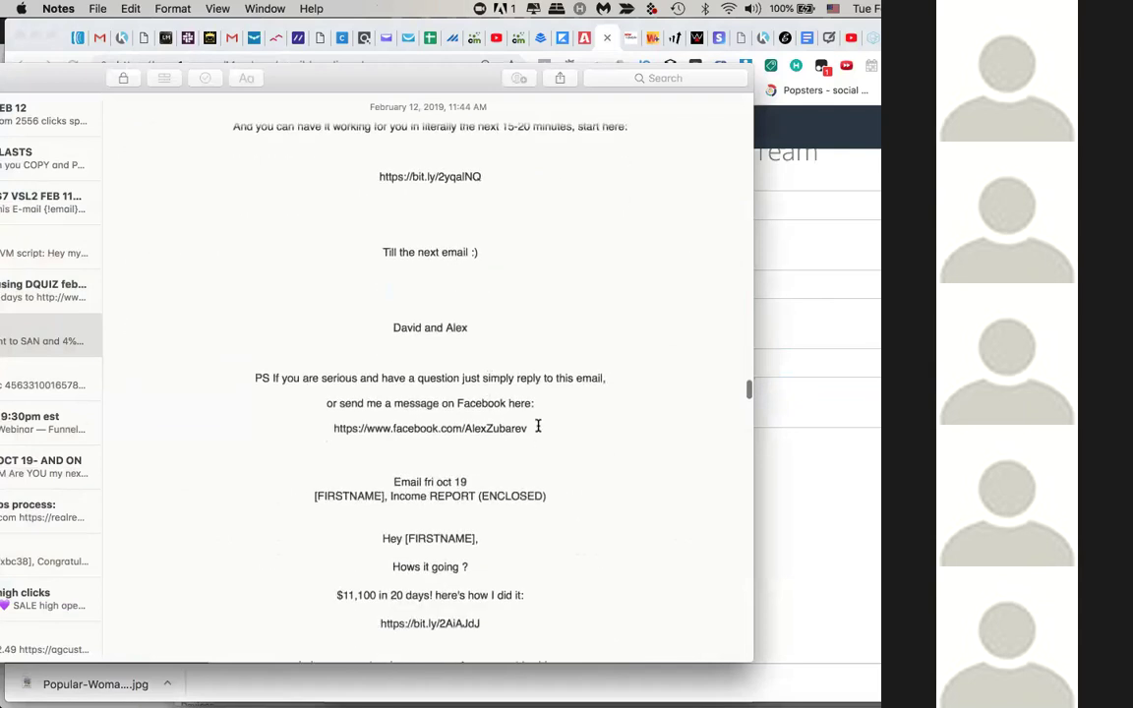
{"action": "left_click", "coordinate": [538, 425], "text": "shift"}
{"action": "key", "text": "super+c"}
{"action": "key", "text": "super+c"}
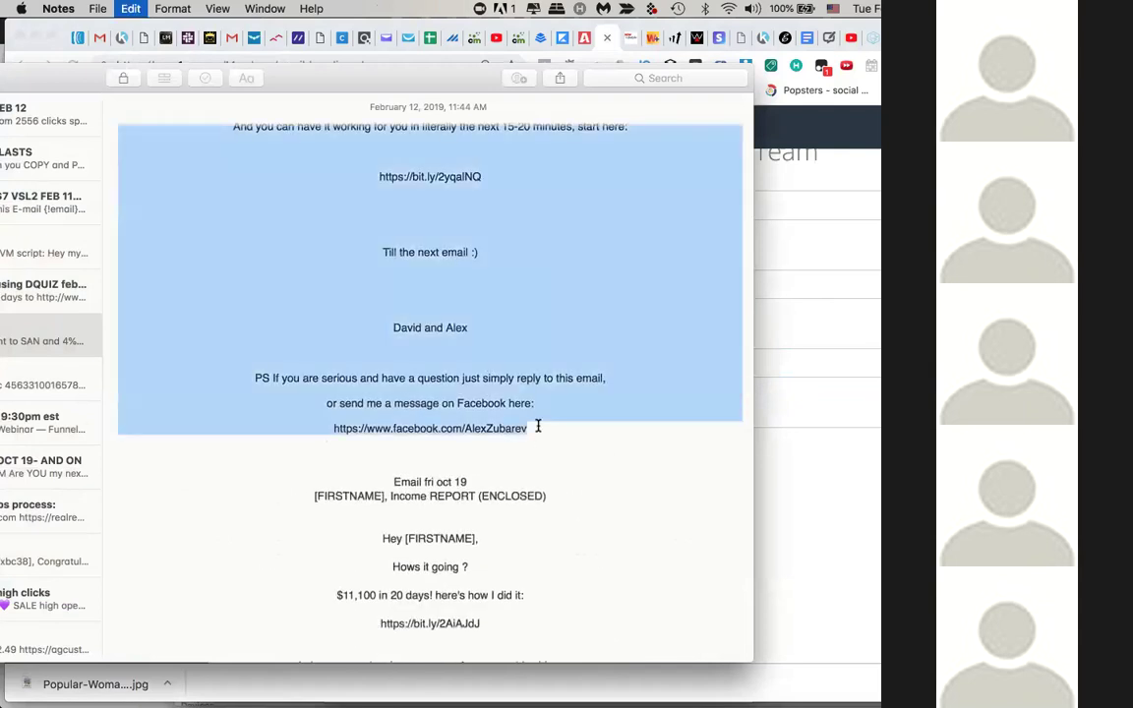
{"action": "key", "text": "super+c"}
Step: Switch back to the Email Team form in Chrome and paste the copied body as the message
{"action": "key", "text": "super+Tab"}
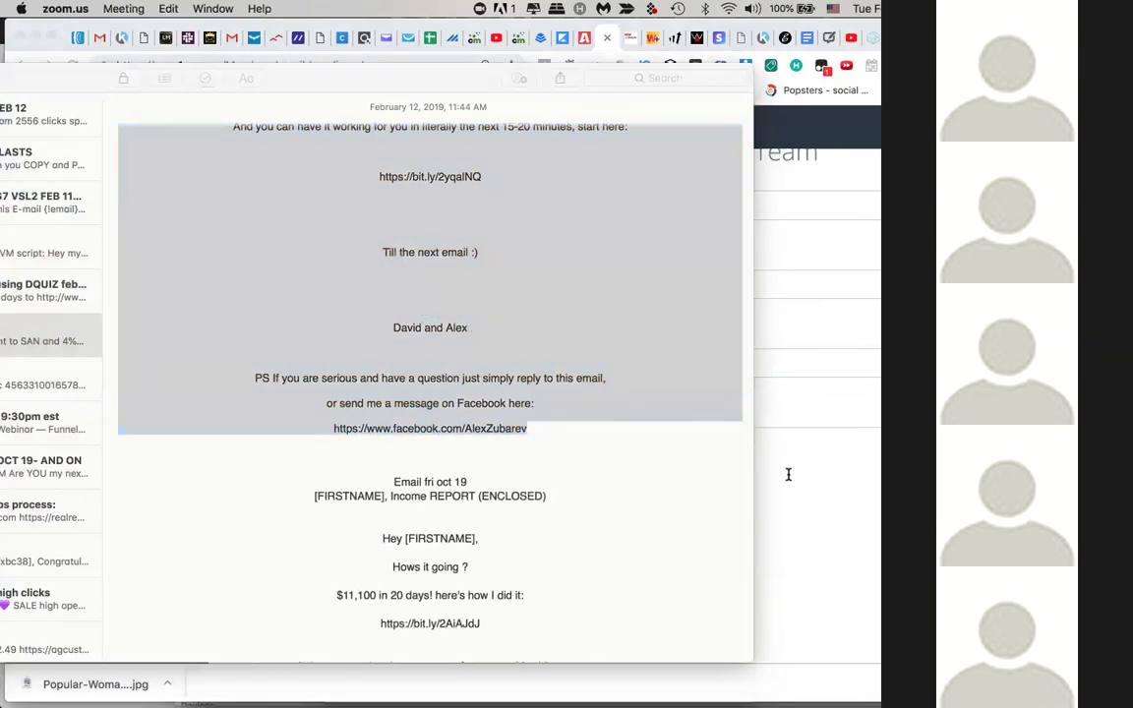
{"action": "left_click", "coordinate": [546, 457]}
{"action": "key", "text": "super+v"}
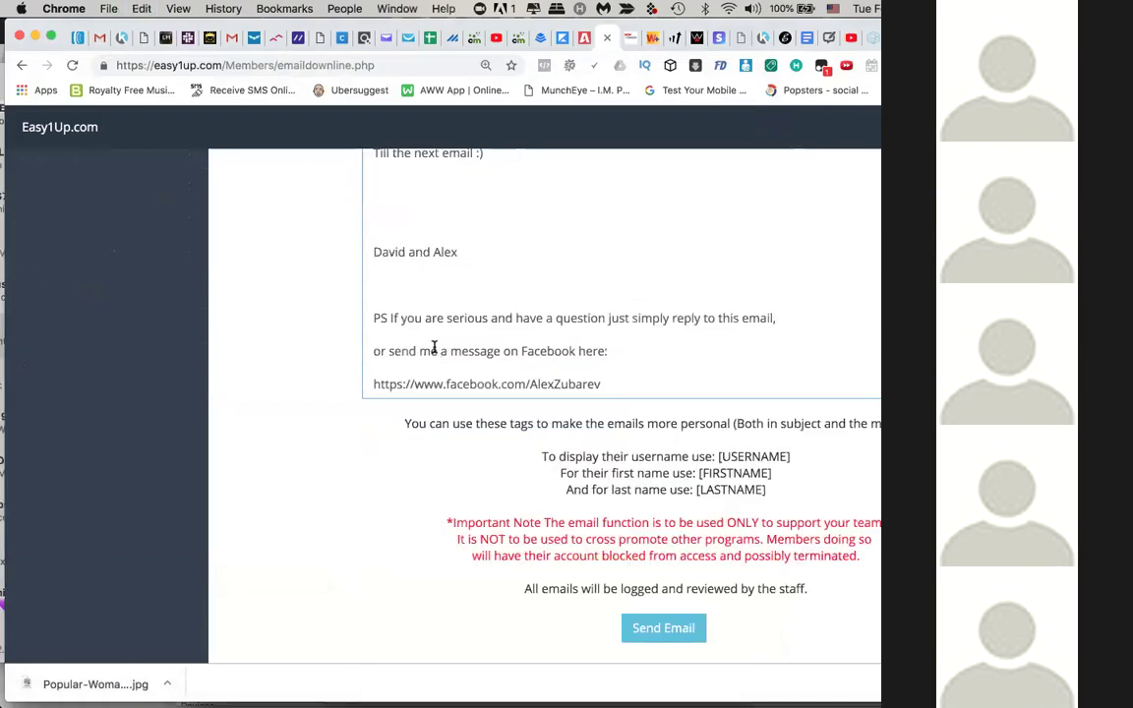
Step: Remove the extra blank lines above and below "Hows it going ? :)" in the message
{"action": "scroll", "coordinate": [434, 346], "scroll_direction": "up", "scroll_amount": 10}
{"action": "scroll", "coordinate": [428, 339], "scroll_direction": "up", "scroll_amount": 5}
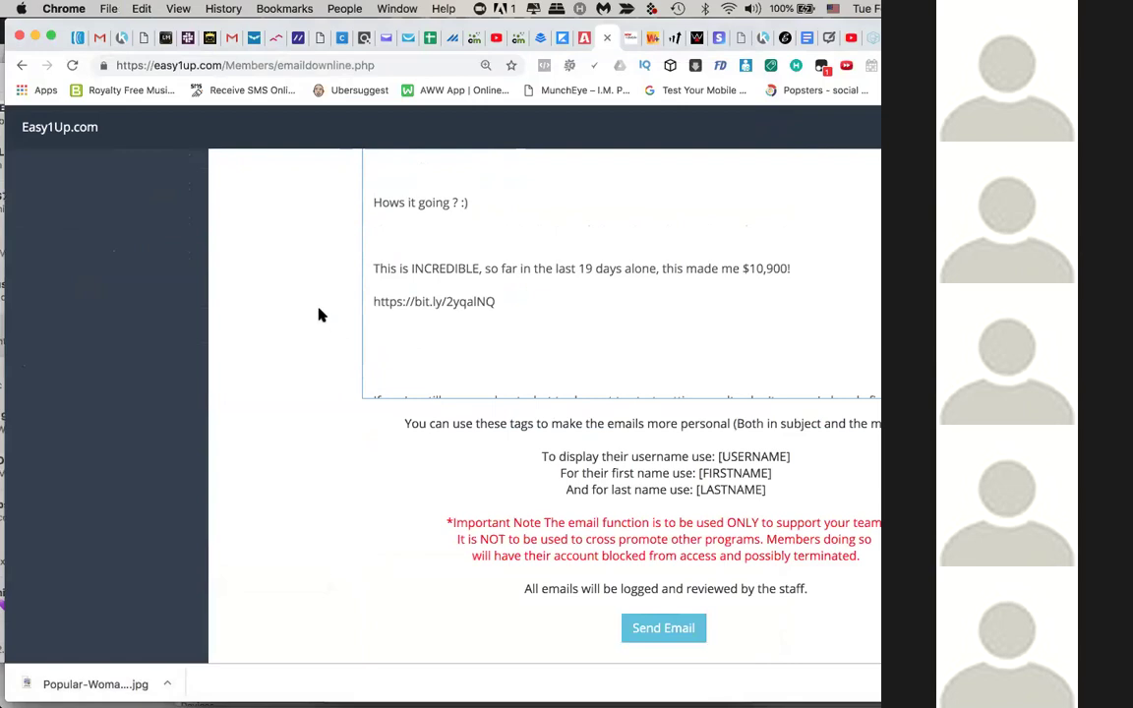
{"action": "scroll", "coordinate": [319, 315], "scroll_direction": "up", "scroll_amount": 2}
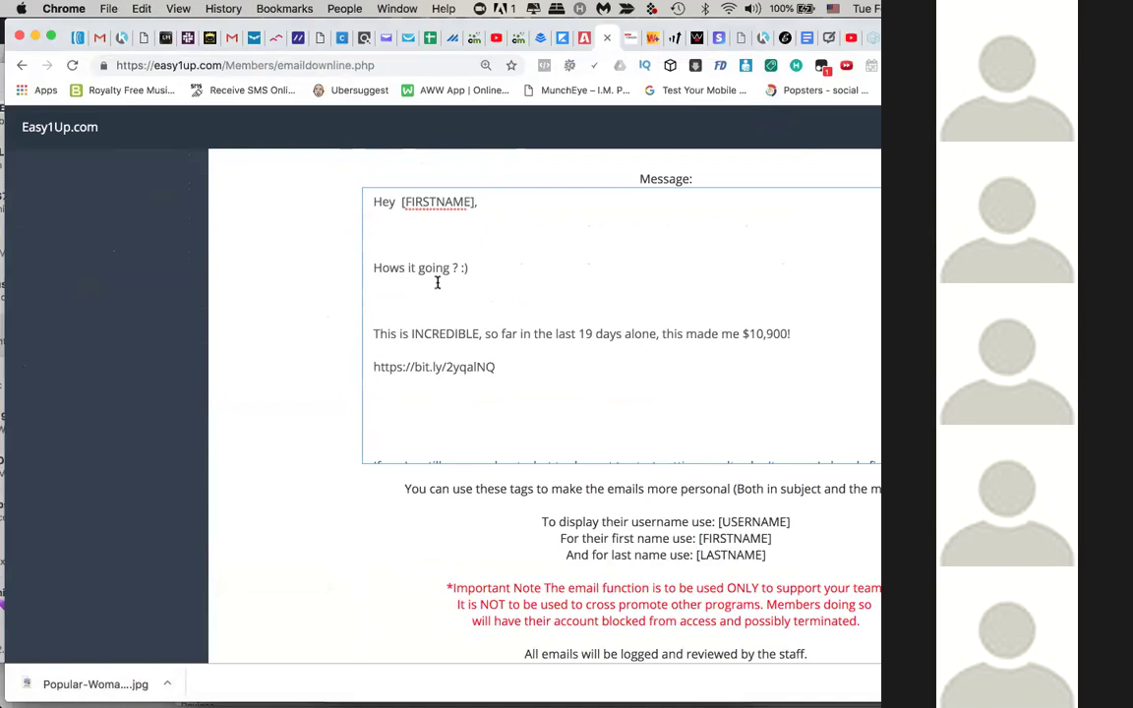
{"action": "left_click", "coordinate": [410, 249]}
{"action": "key", "text": "BackSpace"}
{"action": "key", "text": "Down"}
{"action": "key", "text": "Down"}
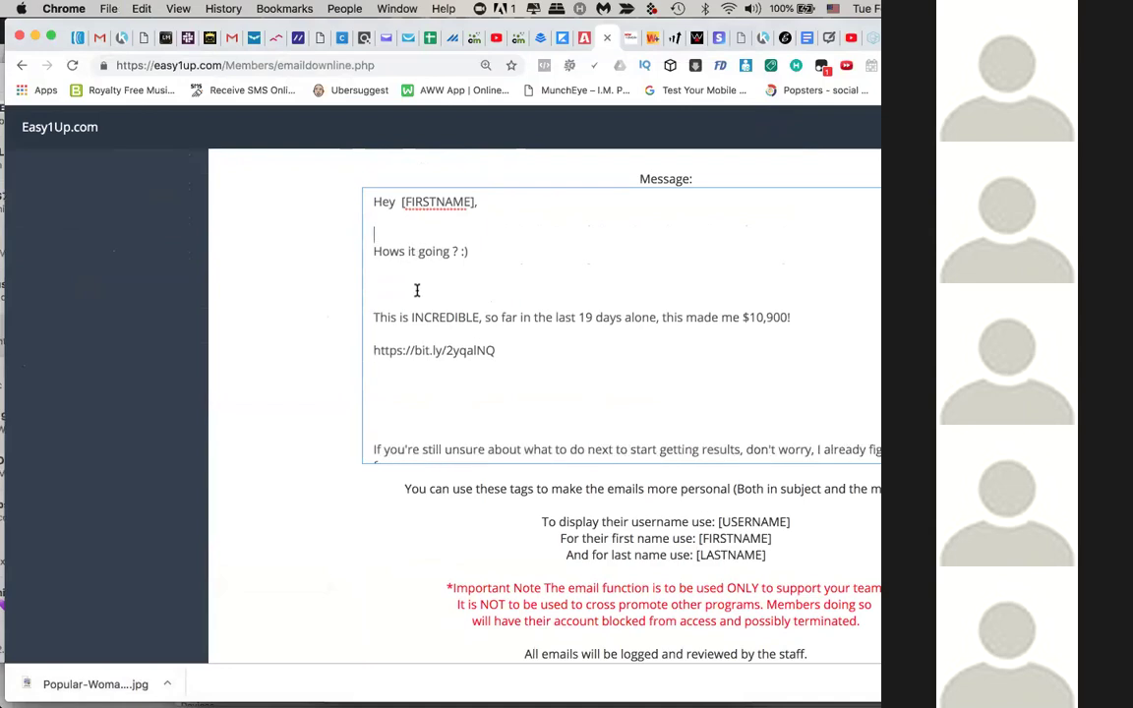
{"action": "key", "text": "Delete"}
Step: Remove the extra blank lines between the first bit.ly link and the "All you gotta do" paragraph
{"action": "left_click", "coordinate": [397, 396]}
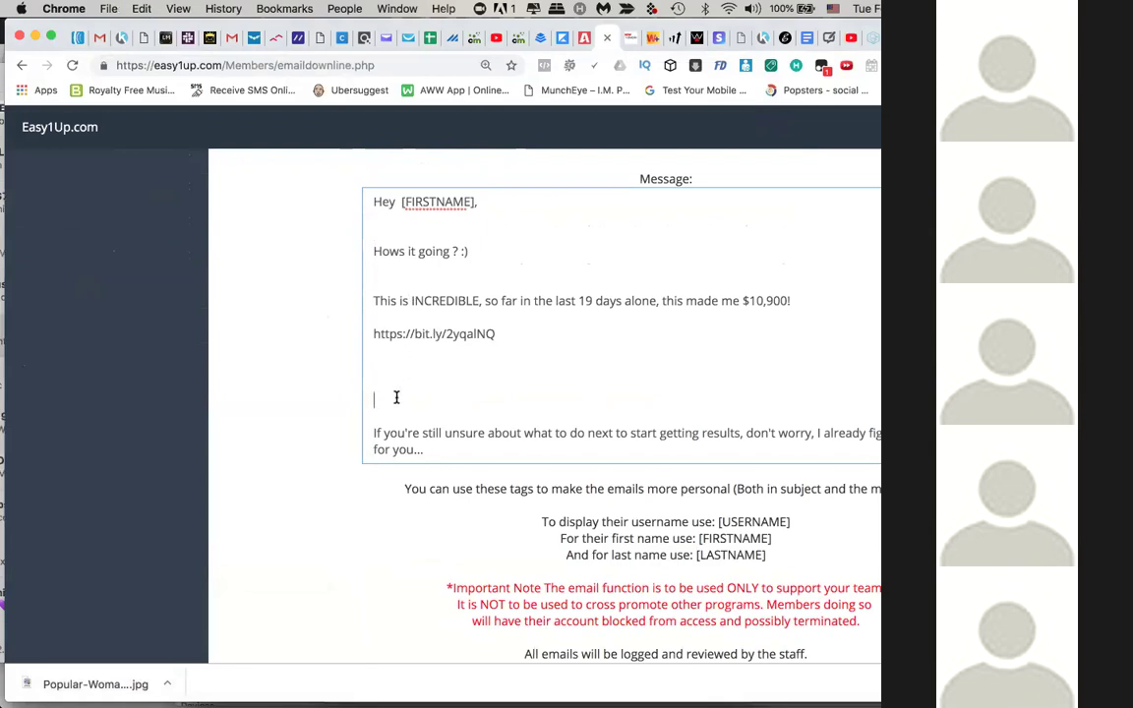
{"action": "key", "text": "BackSpace"}
{"action": "key", "text": "BackSpace"}
{"action": "key", "text": "BackSpace"}
{"action": "scroll", "coordinate": [432, 295], "scroll_direction": "down", "scroll_amount": 3}
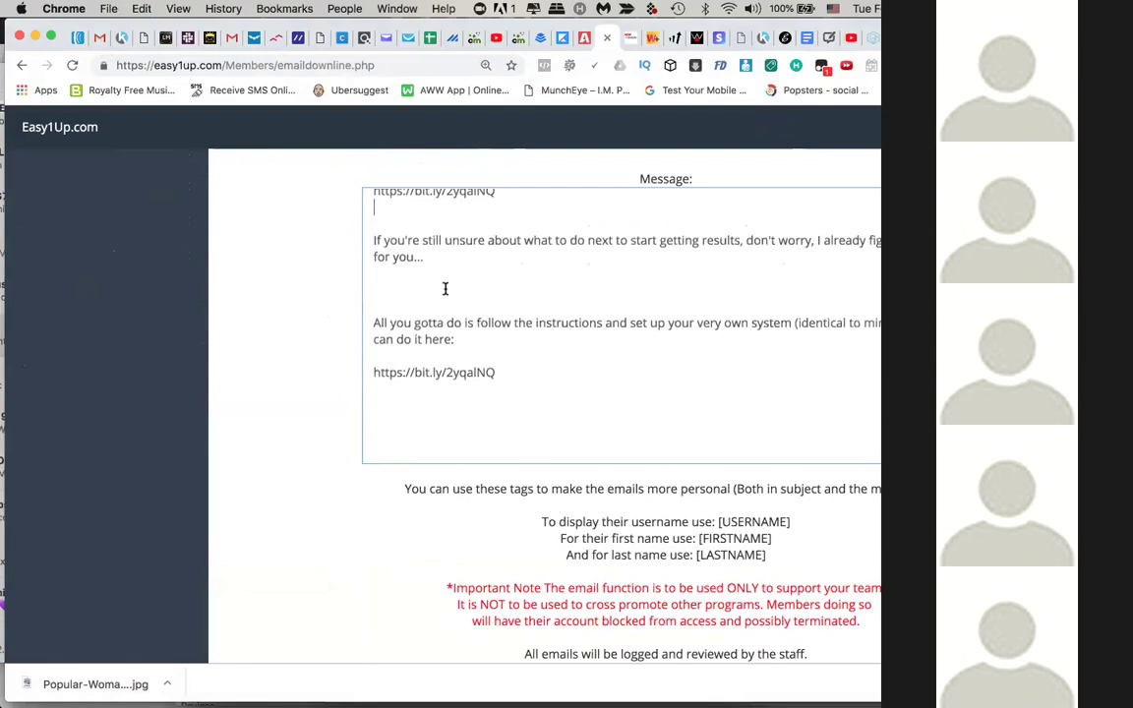
{"action": "key", "text": "BackSpace"}
{"action": "key", "text": "BackSpace"}
Step: Remove extra blank lines in the message part following the "All you gotta do" paragraph
{"action": "scroll", "coordinate": [421, 323], "scroll_direction": "down", "scroll_amount": 3}
{"action": "left_click", "coordinate": [407, 331]}
{"action": "key", "text": "BackSpace"}
{"action": "key", "text": "BackSpace"}
{"action": "scroll", "coordinate": [399, 324], "scroll_direction": "down", "scroll_amount": 3}
{"action": "left_click", "coordinate": [399, 323]}
{"action": "key", "text": "BackSpace"}
Step: Remove the extra blank lines before and after the "Listen, this is hot" paragraph
{"action": "scroll", "coordinate": [436, 303], "scroll_direction": "down", "scroll_amount": 1}
{"action": "scroll", "coordinate": [436, 303], "scroll_direction": "down", "scroll_amount": 3}
{"action": "left_click", "coordinate": [417, 247]}
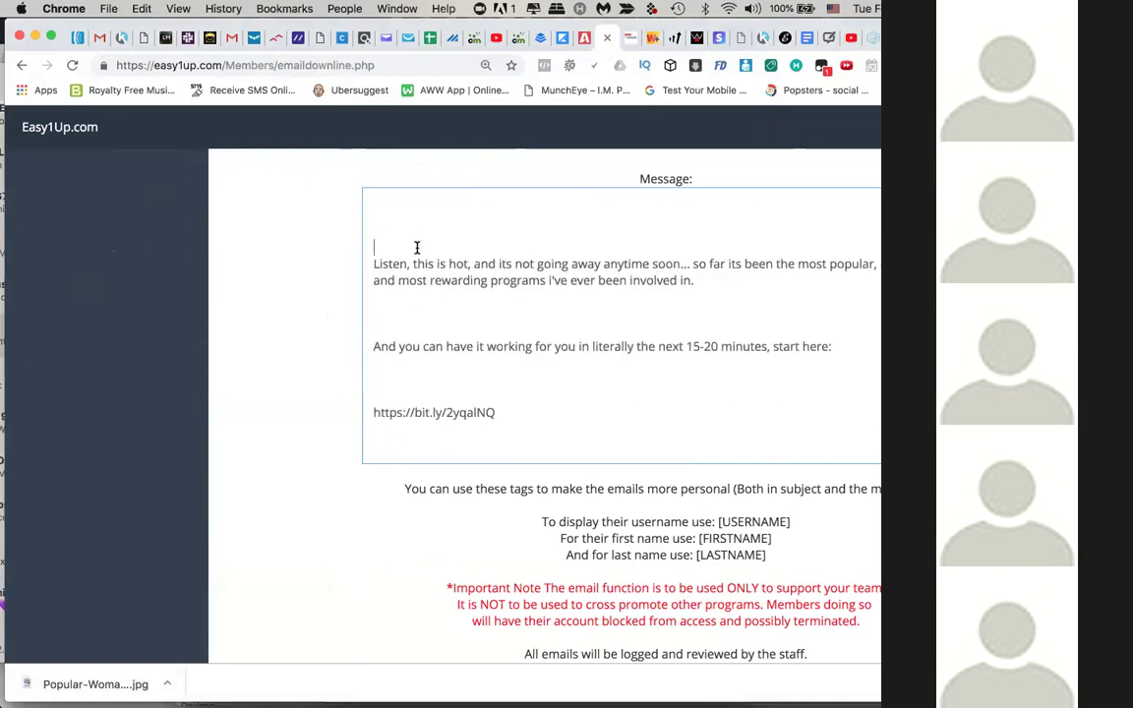
{"action": "key", "text": "BackSpace"}
{"action": "key", "text": "BackSpace"}
{"action": "left_click", "coordinate": [405, 293]}
{"action": "key", "text": "BackSpace"}
{"action": "key", "text": "BackSpace"}
Step: Remove the extra blank lines around the "And you can have it working for you" line and between its bit.ly link and the closing line
{"action": "left_click", "coordinate": [394, 329]}
{"action": "key", "text": "BackSpace"}
{"action": "key", "text": "BackSpace"}
{"action": "left_click", "coordinate": [399, 391]}
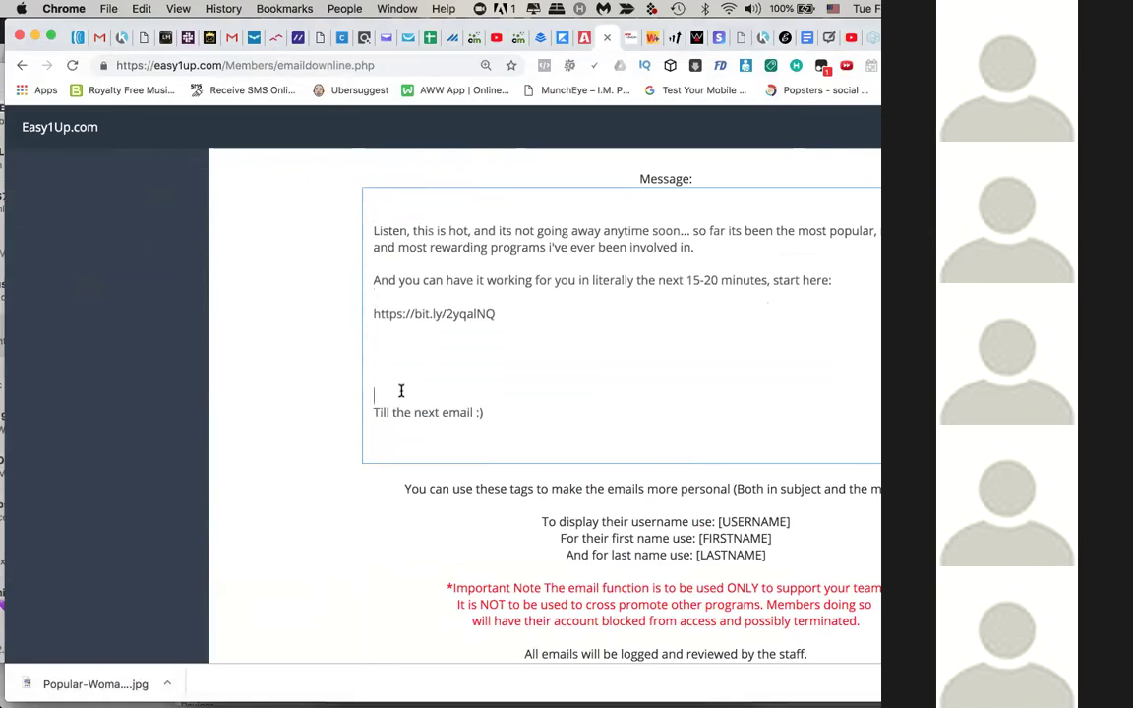
{"action": "key", "text": "BackSpace"}
{"action": "key", "text": "BackSpace"}
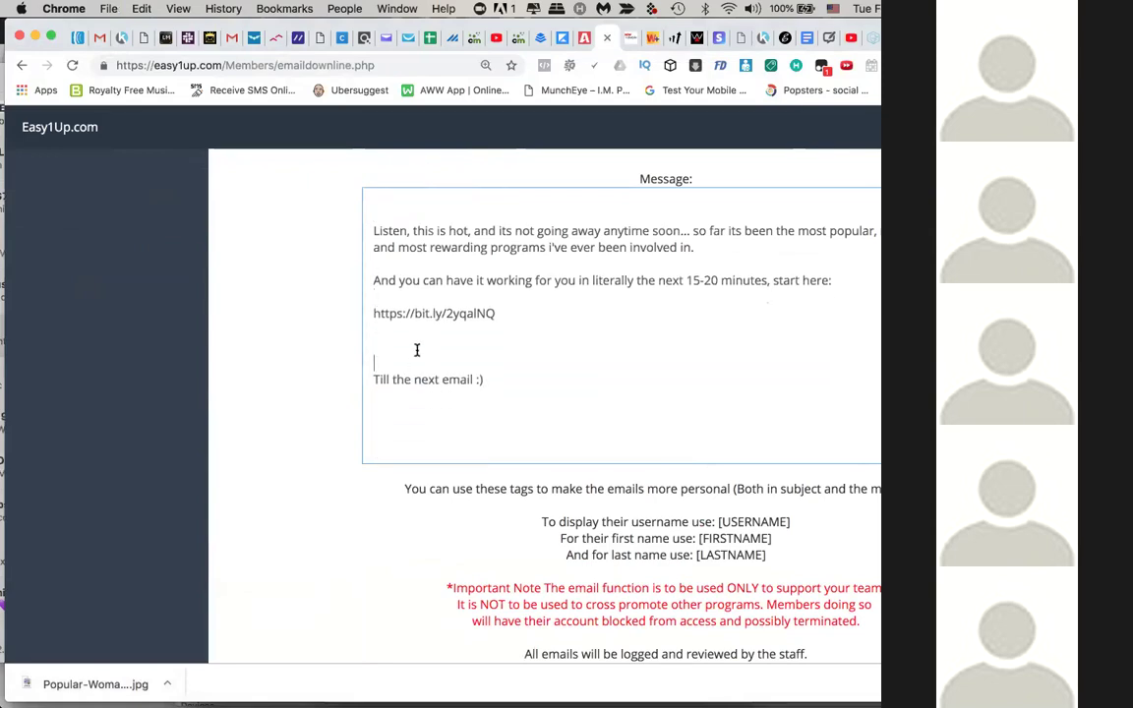
Step: Remove the extra blank lines between "Till the next email :)", the sign-off names and the PS paragraph
{"action": "scroll", "coordinate": [417, 350], "scroll_direction": "down", "scroll_amount": 2}
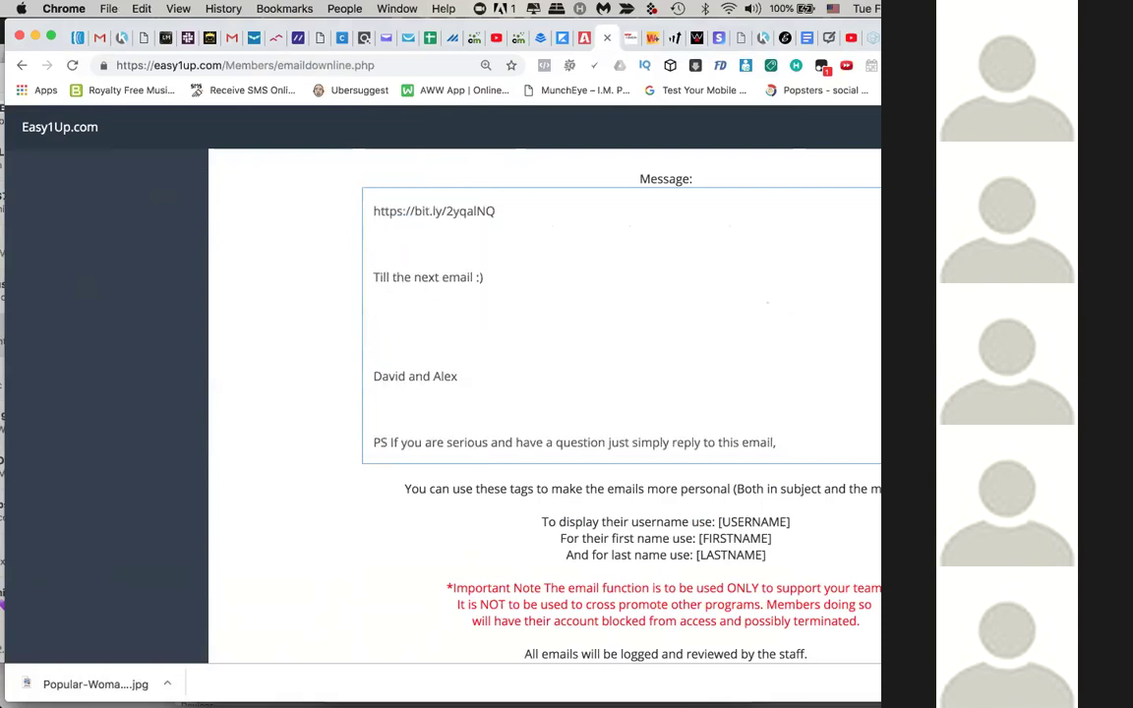
{"action": "key", "text": "BackSpace"}
{"action": "key", "text": "BackSpace"}
{"action": "left_click", "coordinate": [375, 400]}
{"action": "key", "text": "BackSpace"}
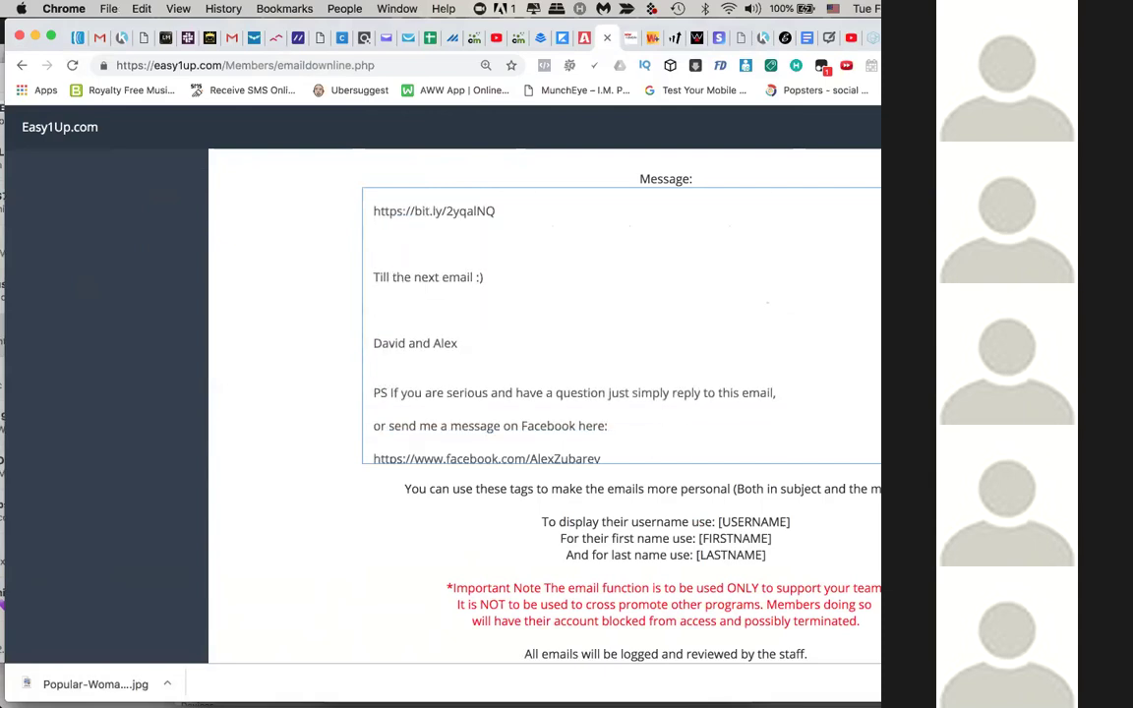
{"action": "scroll", "coordinate": [400, 363], "scroll_direction": "down", "scroll_amount": 1}
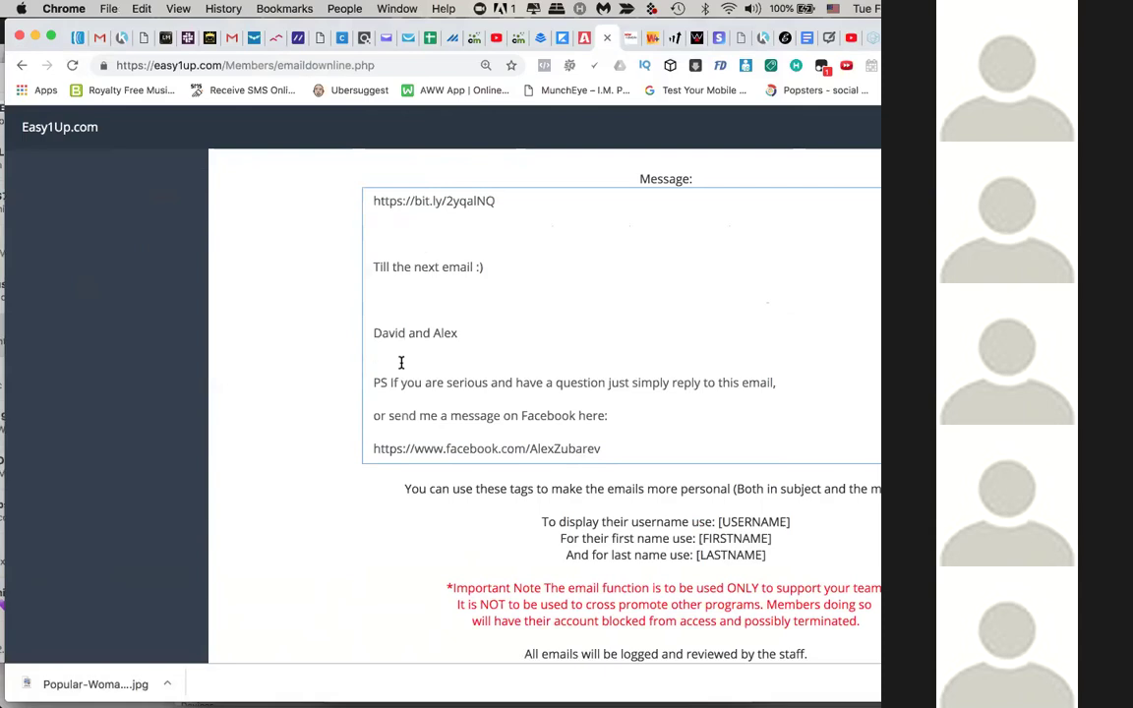
{"action": "scroll", "coordinate": [467, 319], "scroll_direction": "up", "scroll_amount": 2}
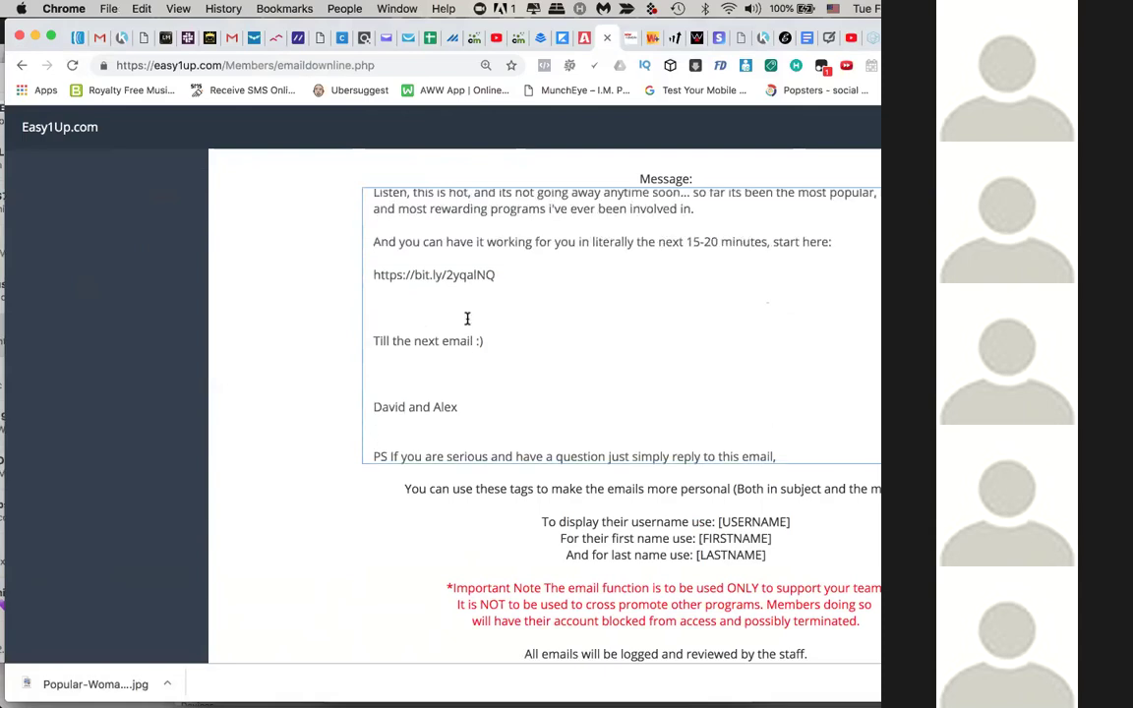
{"action": "left_click_drag", "start_coordinate": [499, 275], "coordinate": [357, 271]}
{"action": "key", "text": "super+c"}
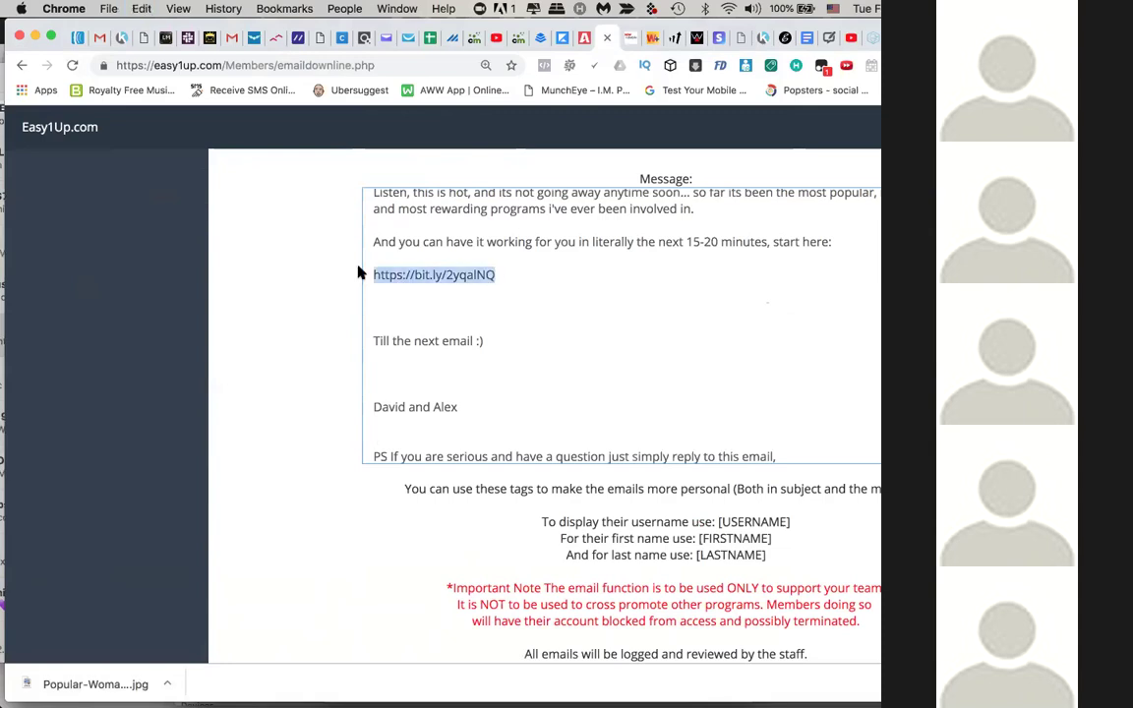
{"action": "key", "text": "super+t"}
{"action": "key", "text": "super+v"}
{"action": "key", "text": "Return"}
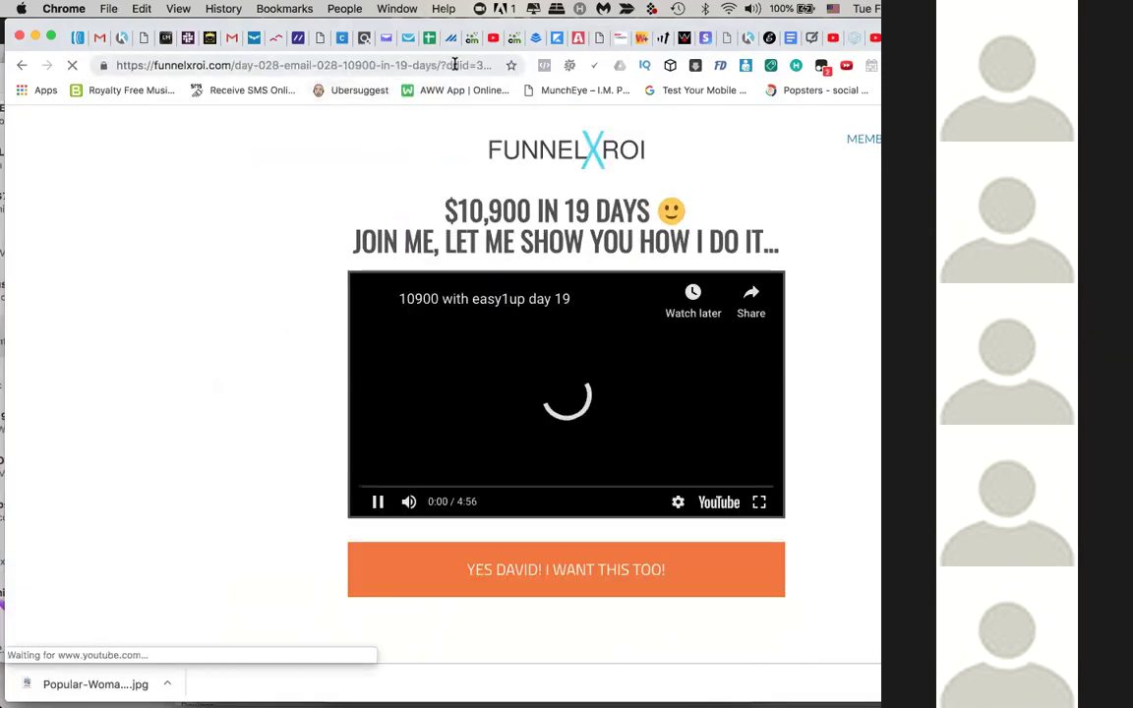
Step: Pause the video on the FunnelXROI landing page and copy the page's full address
{"action": "left_click", "coordinate": [376, 500]}
{"action": "left_click", "coordinate": [377, 501]}
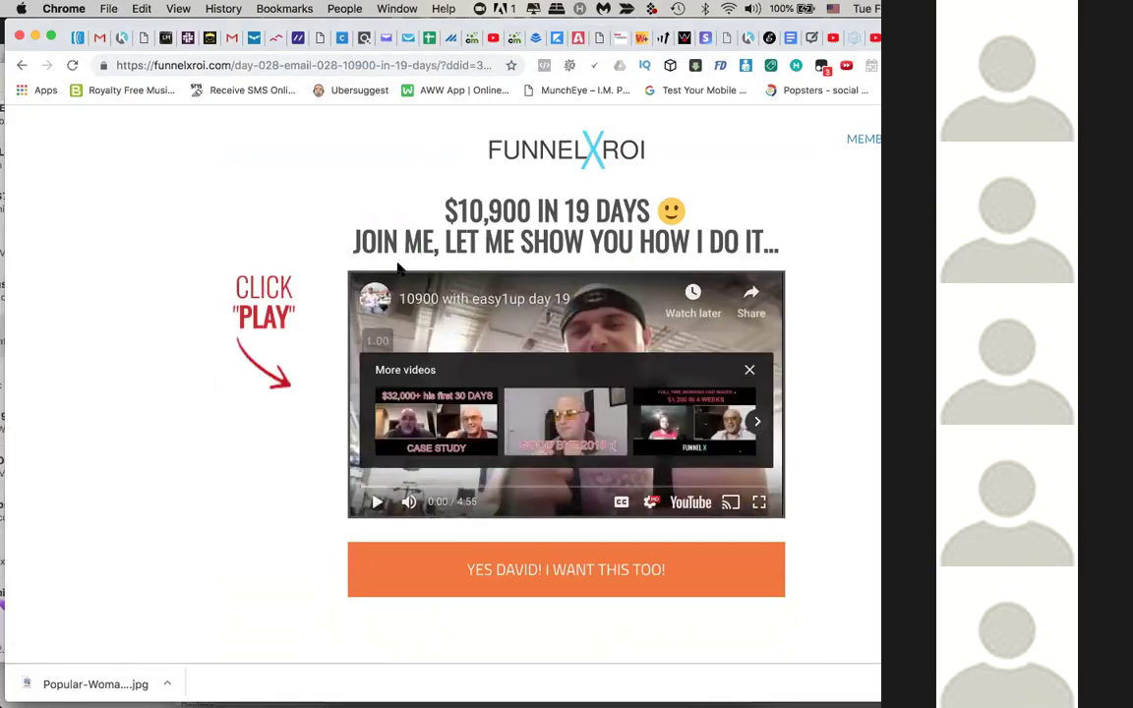
{"action": "left_click", "coordinate": [377, 64]}
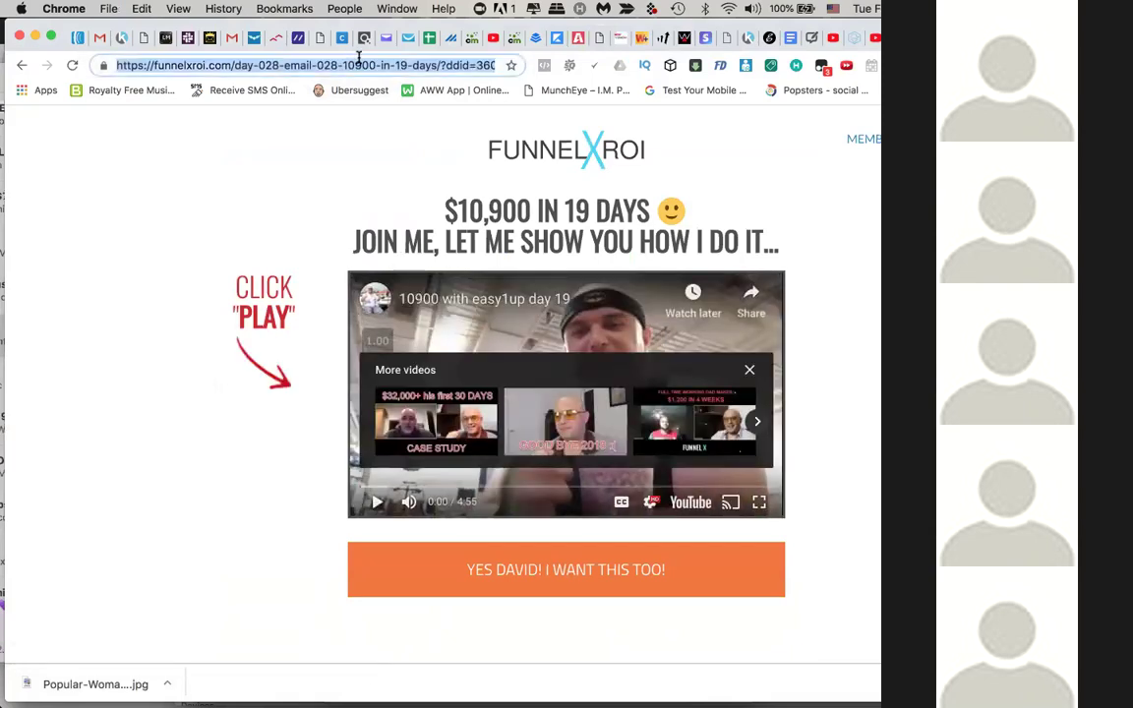
{"action": "left_click", "coordinate": [435, 64]}
{"action": "key", "text": "super+a"}
{"action": "key", "text": "super+c"}
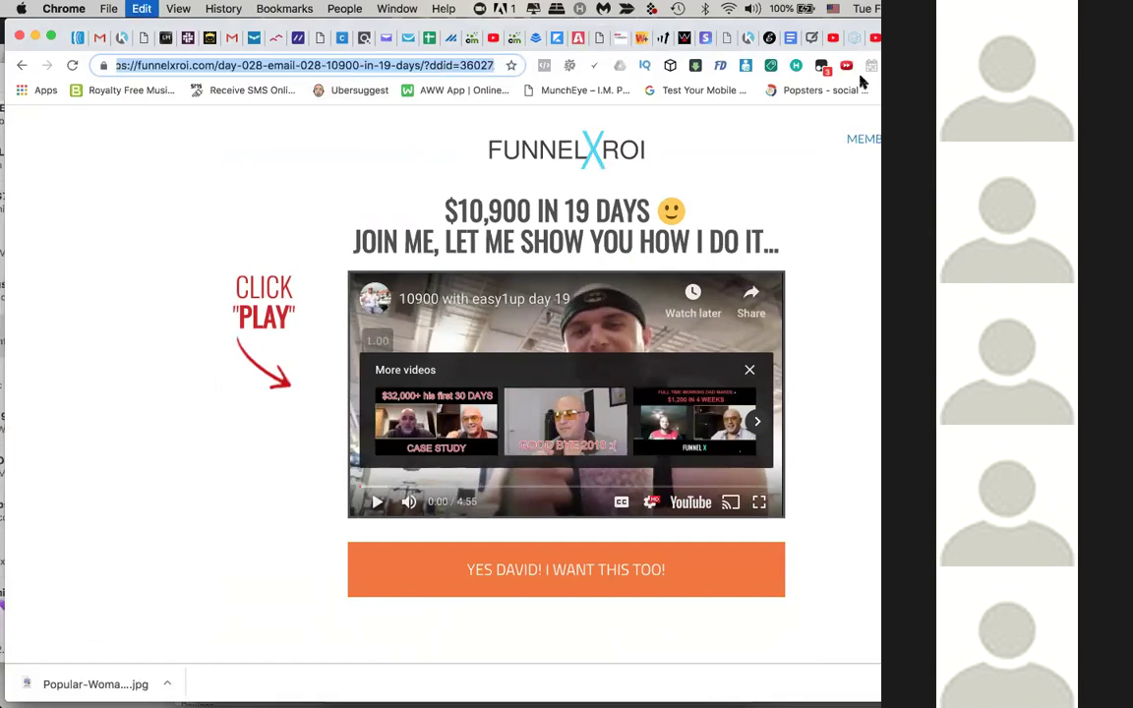
Step: Switch to ROI Panel and open the form for creating a new tracking link
{"action": "key", "text": "ctrl+Tab"}
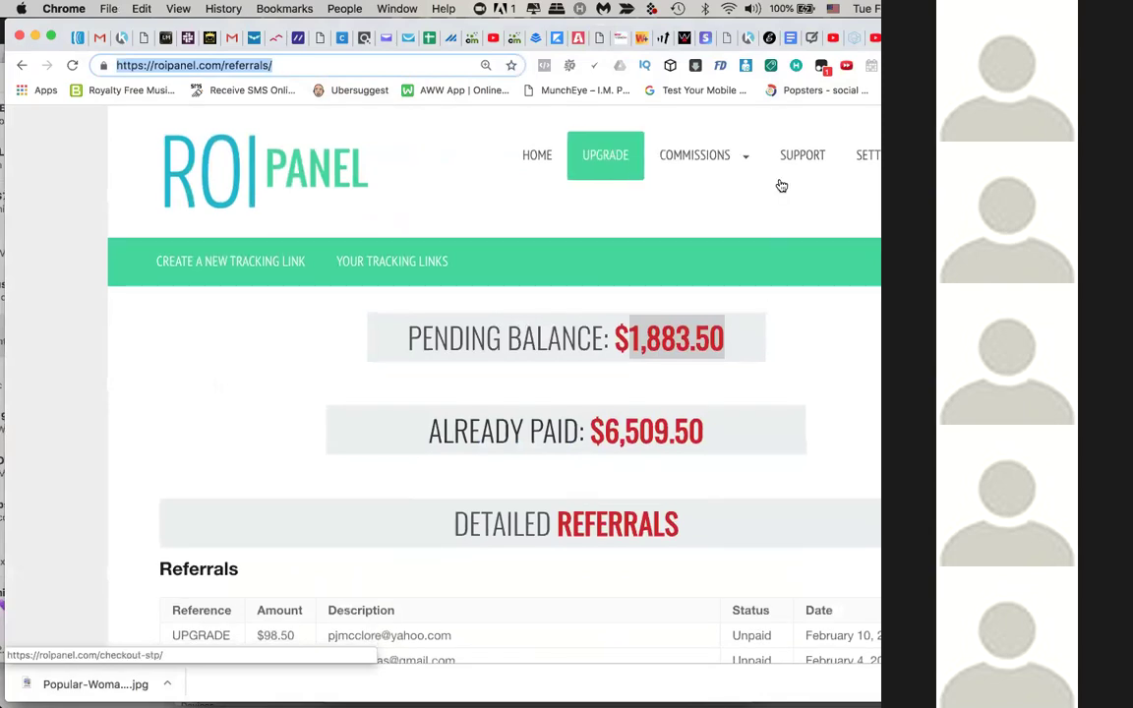
{"action": "mouse_move", "coordinate": [750, 120]}
{"action": "left_click", "coordinate": [633, 222]}
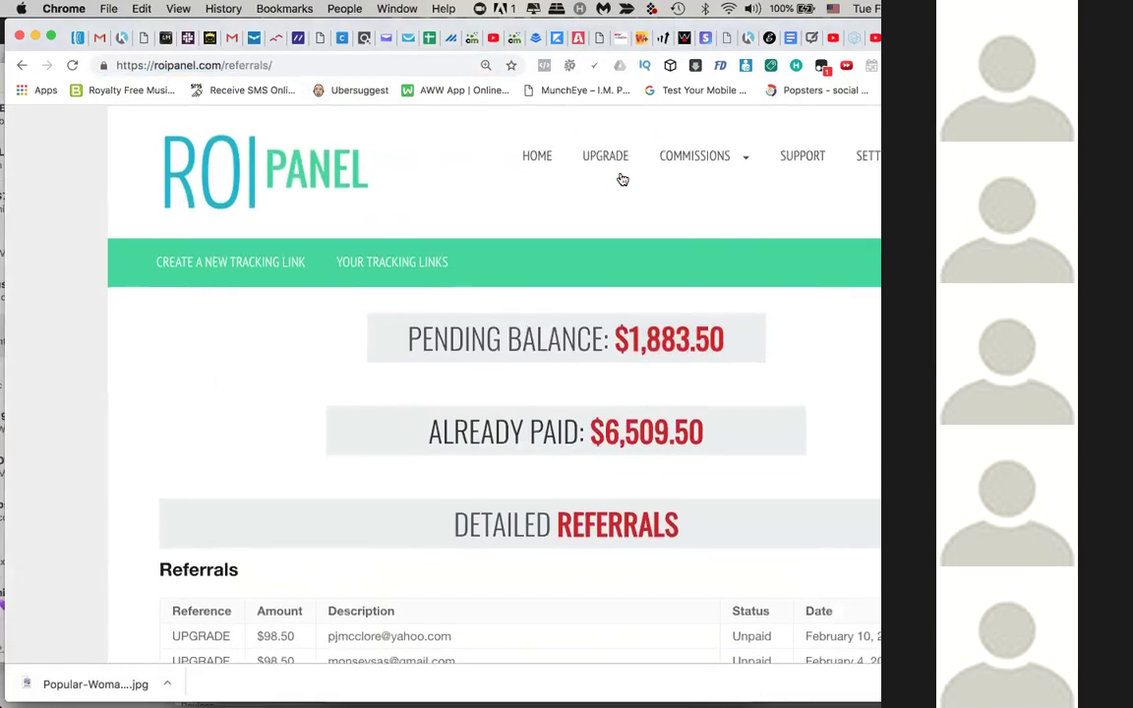
{"action": "left_click", "coordinate": [537, 167]}
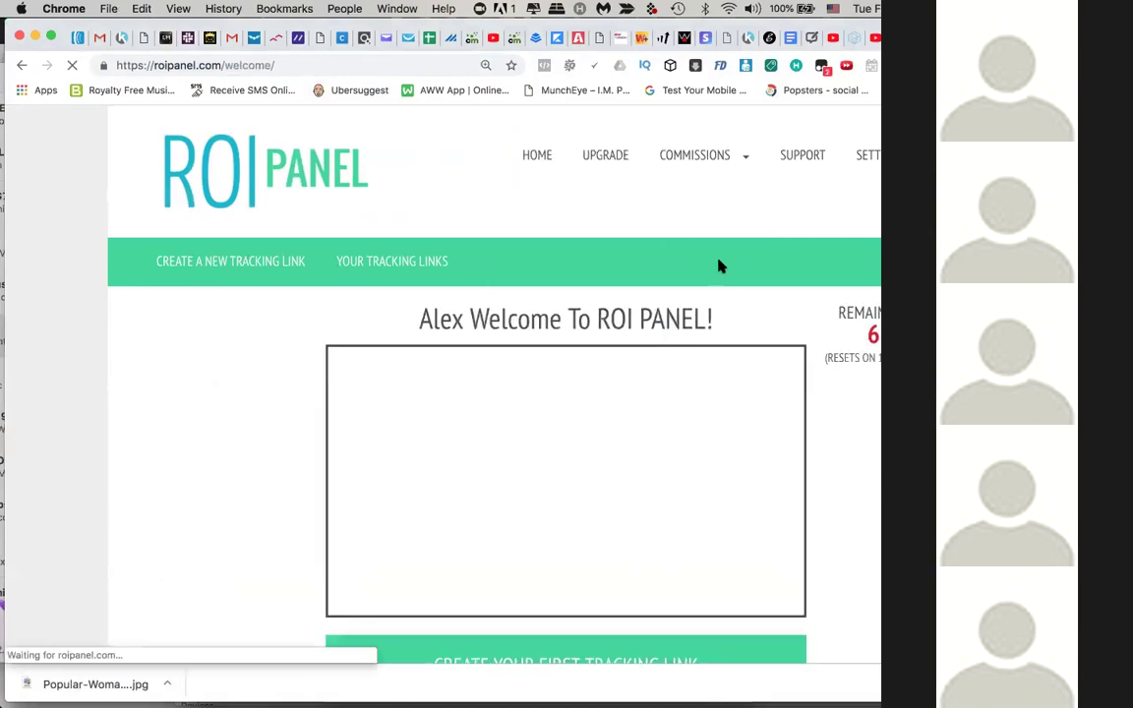
{"action": "left_click", "coordinate": [239, 260]}
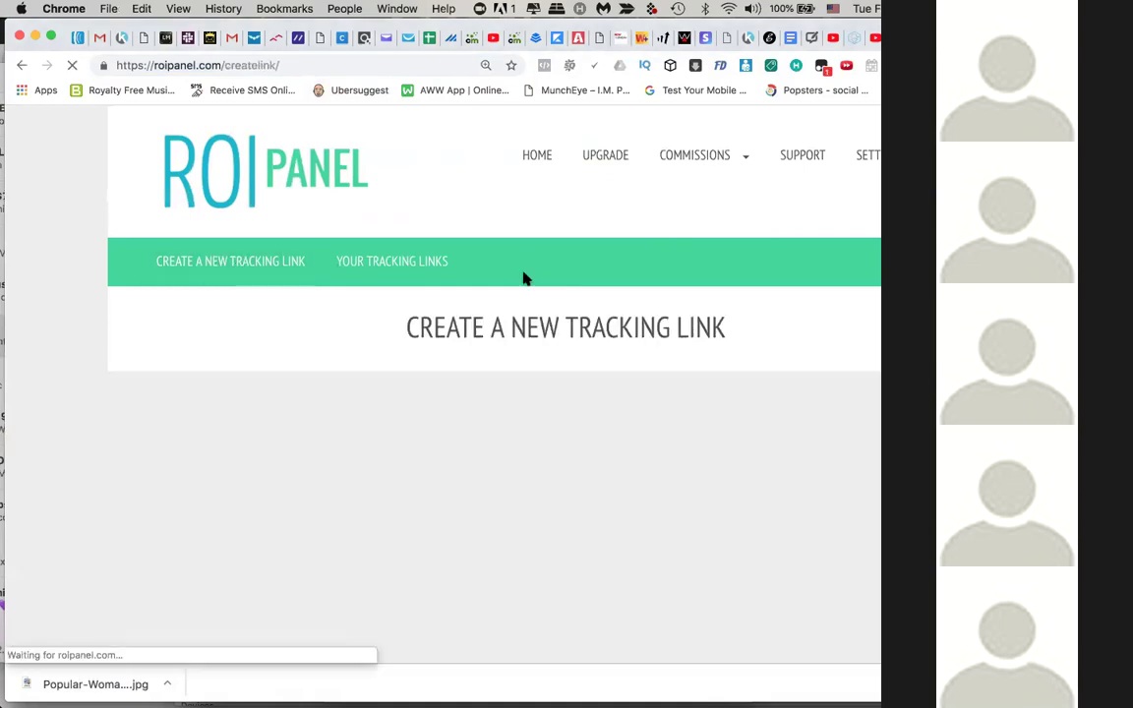
Step: Title the tracking link "12900 daves results" and paste the copied FunnelXROI page address as its target URL
{"action": "scroll", "coordinate": [525, 278], "scroll_direction": "down", "scroll_amount": 3}
{"action": "left_click", "coordinate": [434, 263]}
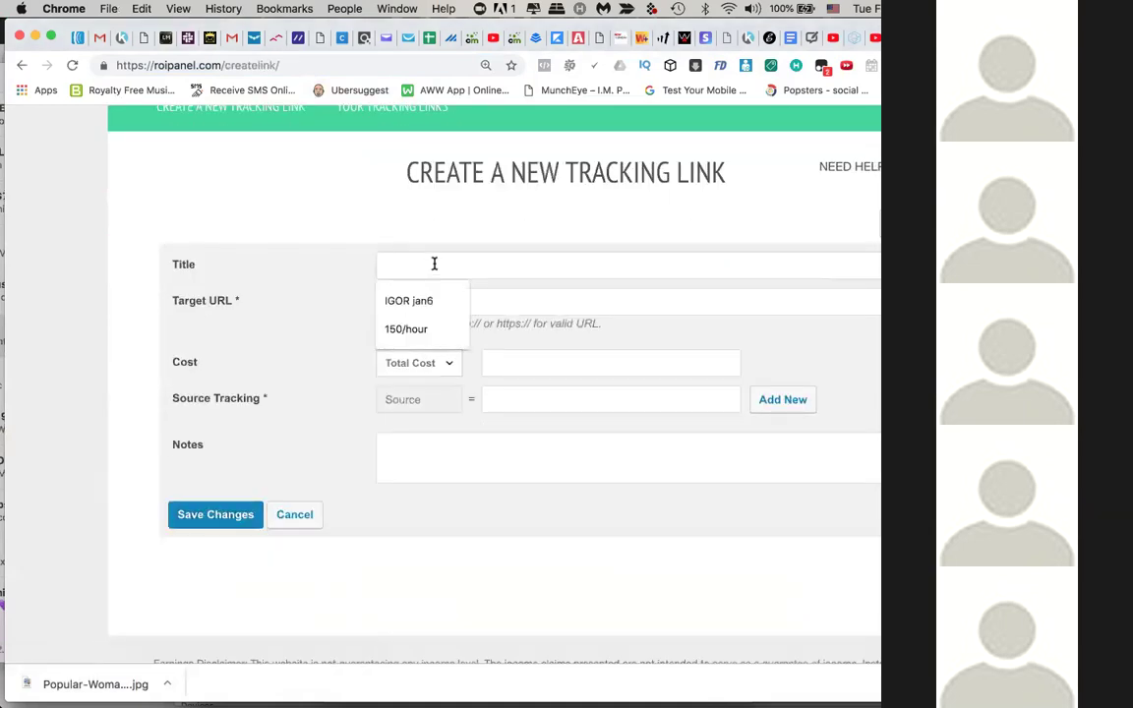
{"action": "type", "text": "12900 daves resu"}
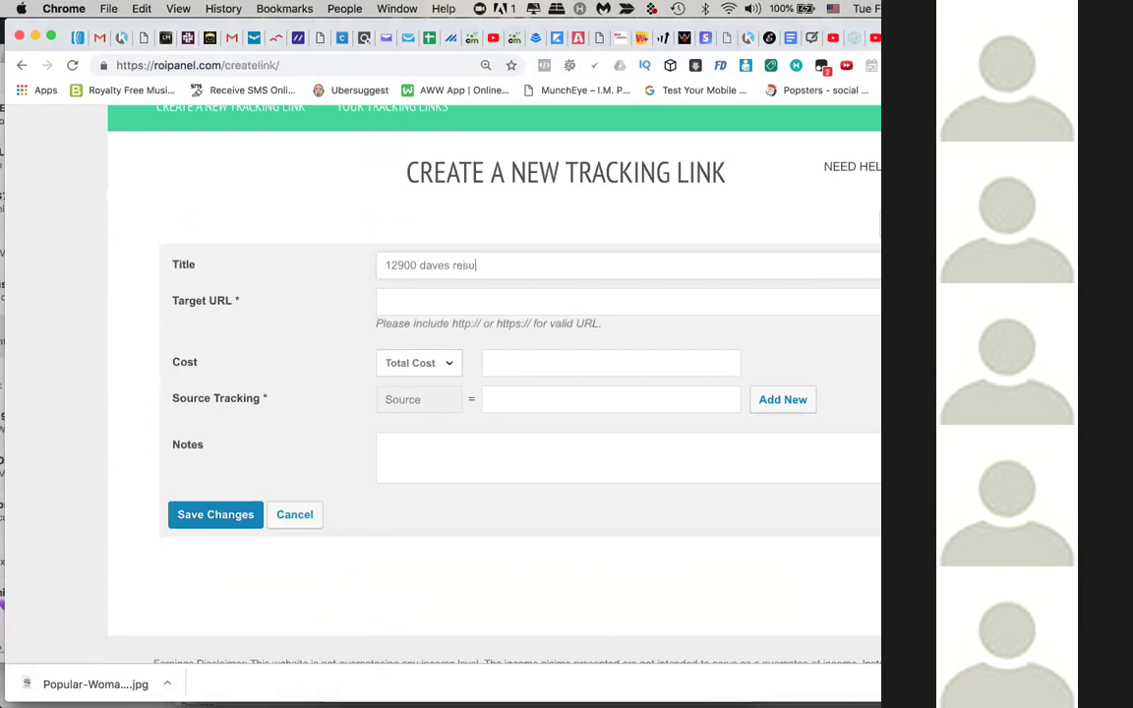
{"action": "left_click", "coordinate": [491, 301]}
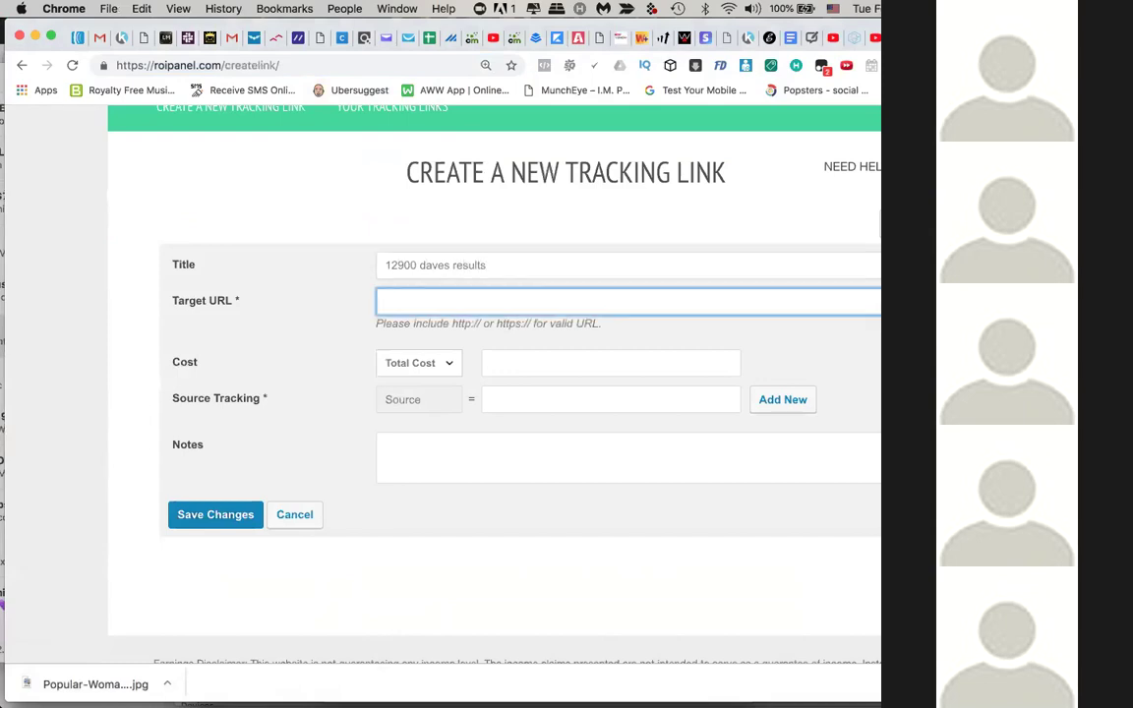
{"action": "key", "text": "super+v"}
{"action": "double_click", "coordinate": [735, 304]}
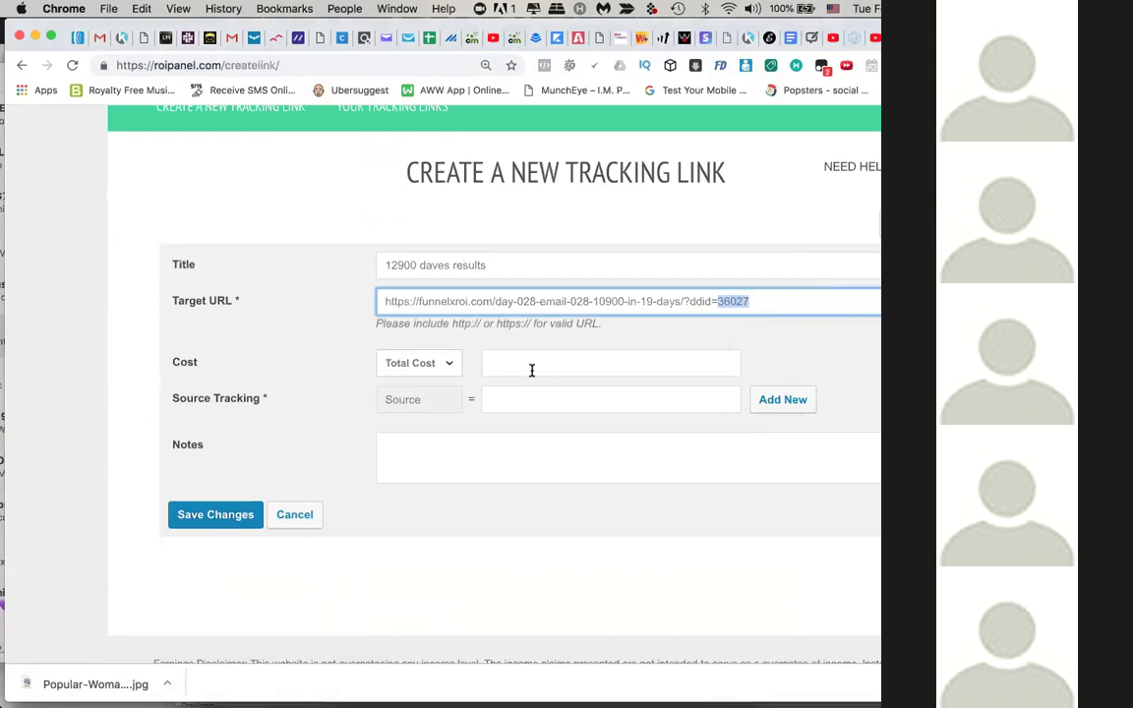
Step: Set the link's total cost to 0 and its source tracking to feb1210pm, and save the new tracking link
{"action": "left_click", "coordinate": [497, 365]}
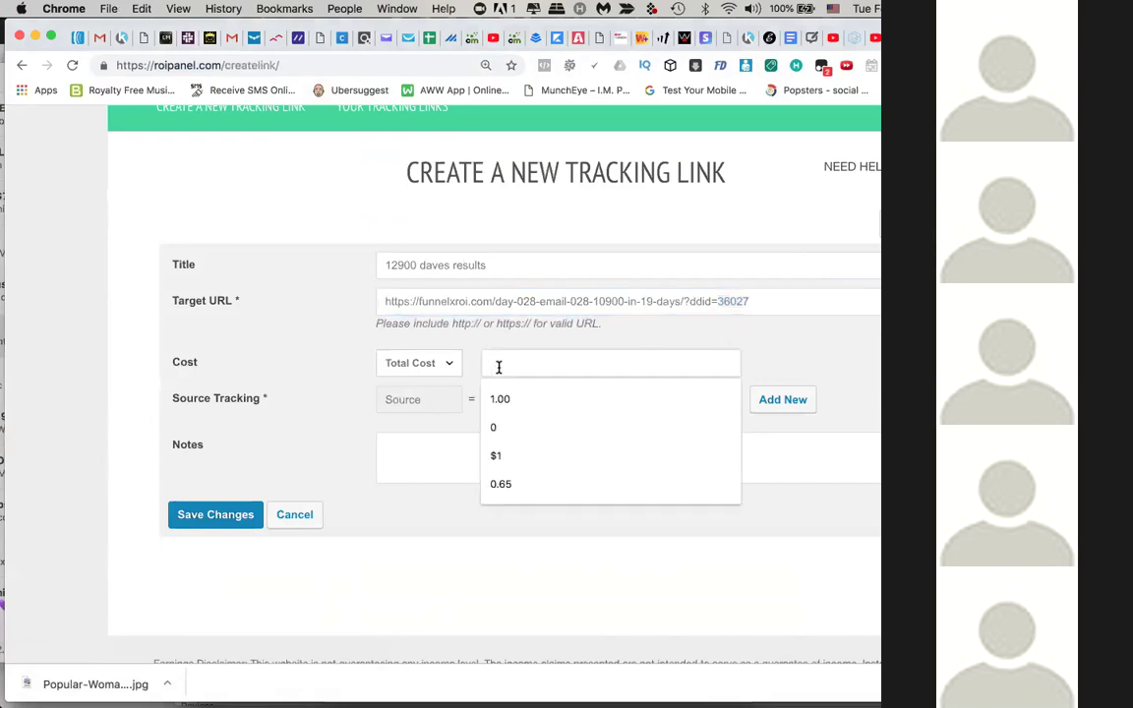
{"action": "type", "text": "0"}
{"action": "key", "text": "Escape"}
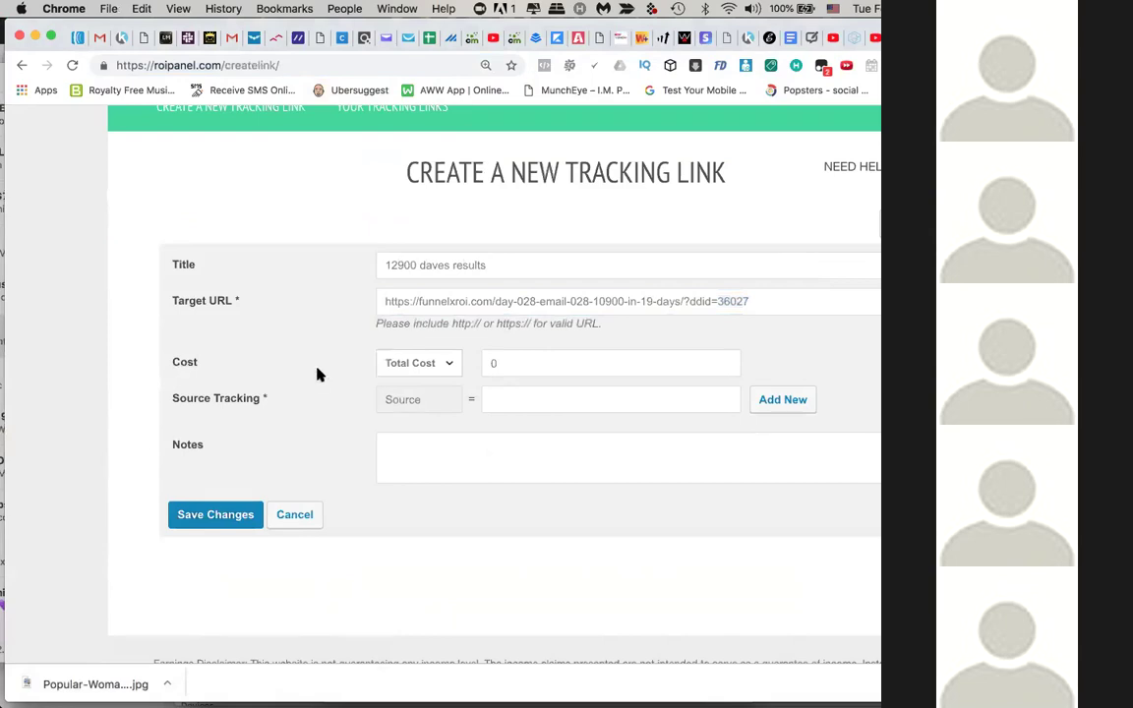
{"action": "left_click", "coordinate": [518, 398]}
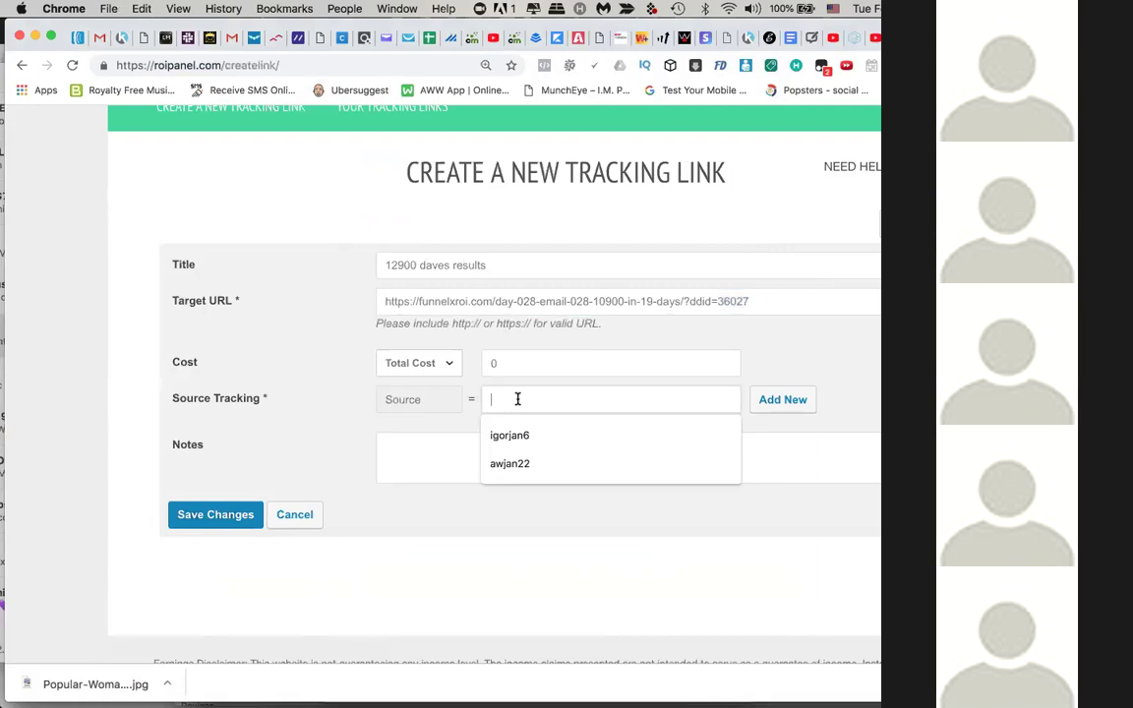
{"action": "type", "text": "t"}
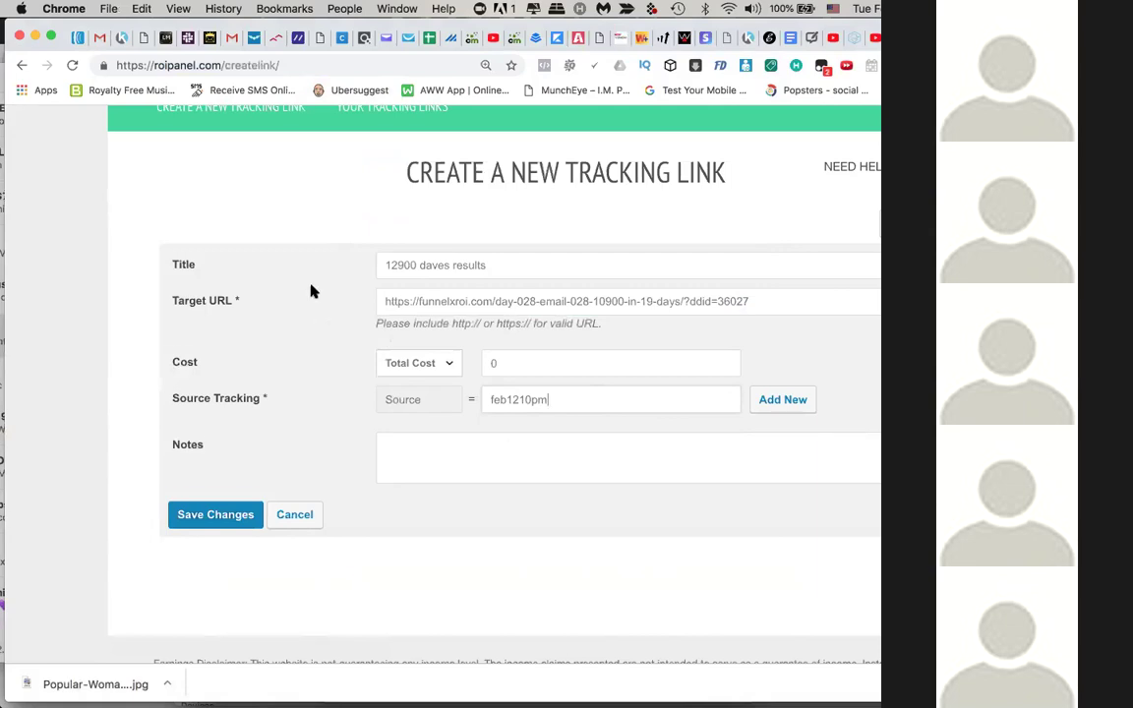
{"action": "scroll", "coordinate": [312, 291], "scroll_direction": "down", "scroll_amount": 1}
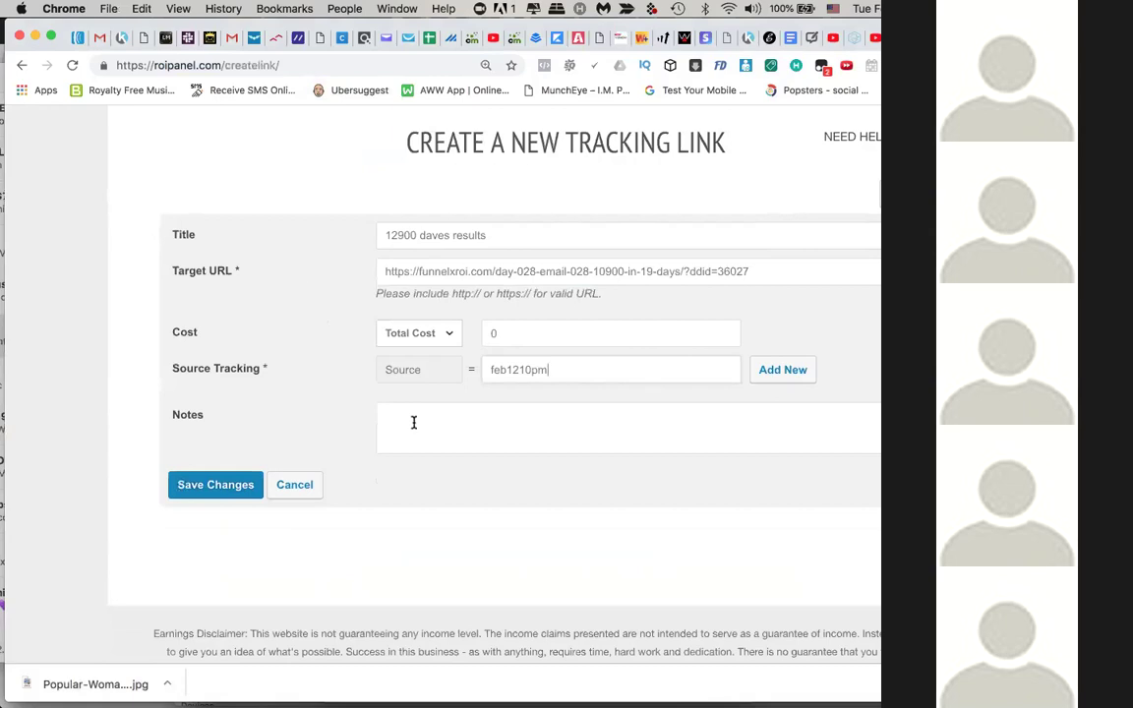
{"action": "left_click", "coordinate": [239, 485]}
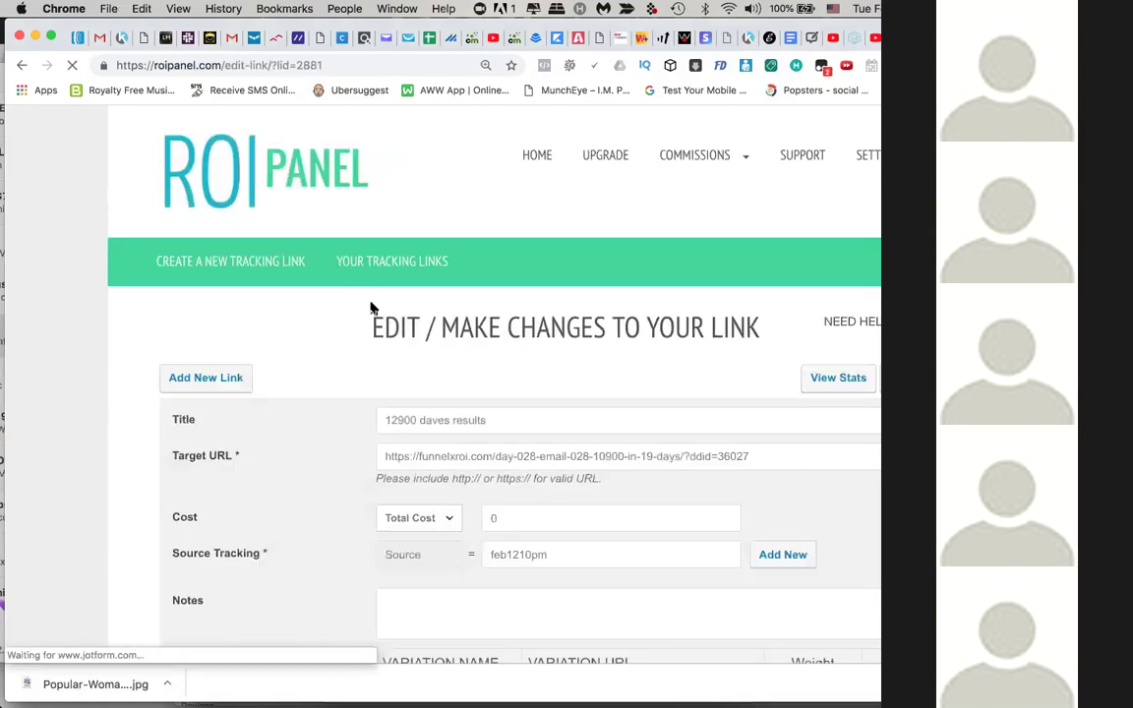
Step: Copy the tracking link of "12900 daves results" from the list of tracking links
{"action": "scroll", "coordinate": [442, 339], "scroll_direction": "down", "scroll_amount": 1}
{"action": "scroll", "coordinate": [515, 321], "scroll_direction": "down", "scroll_amount": 1}
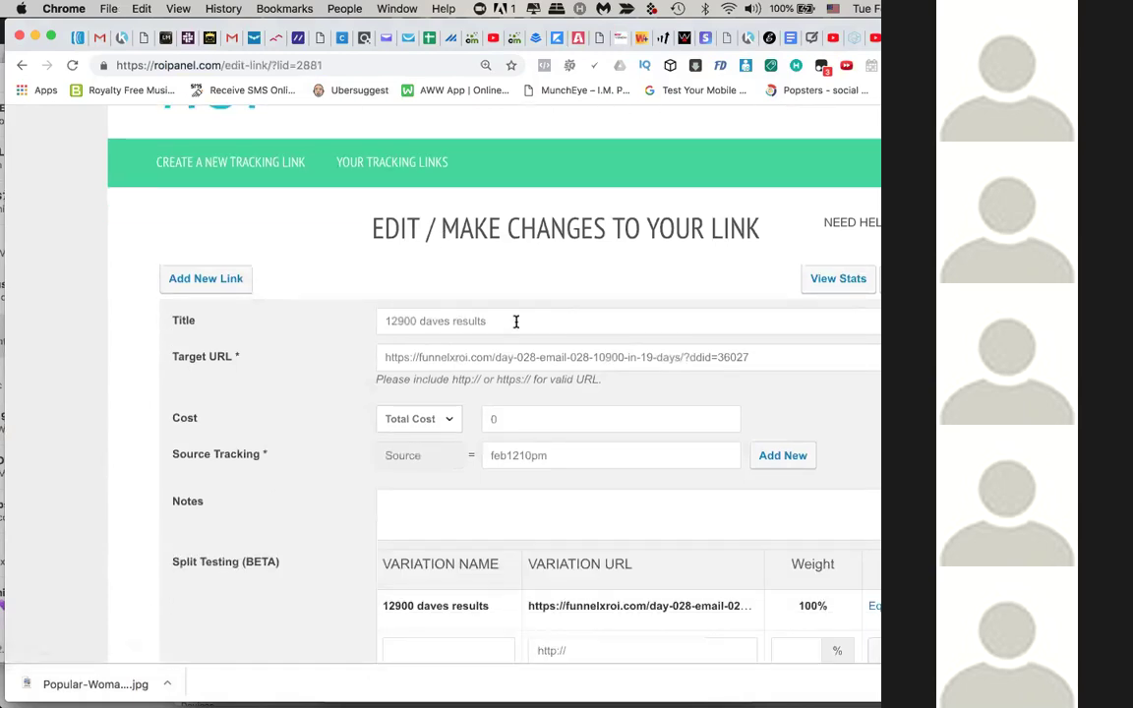
{"action": "scroll", "coordinate": [551, 310], "scroll_direction": "up", "scroll_amount": 2}
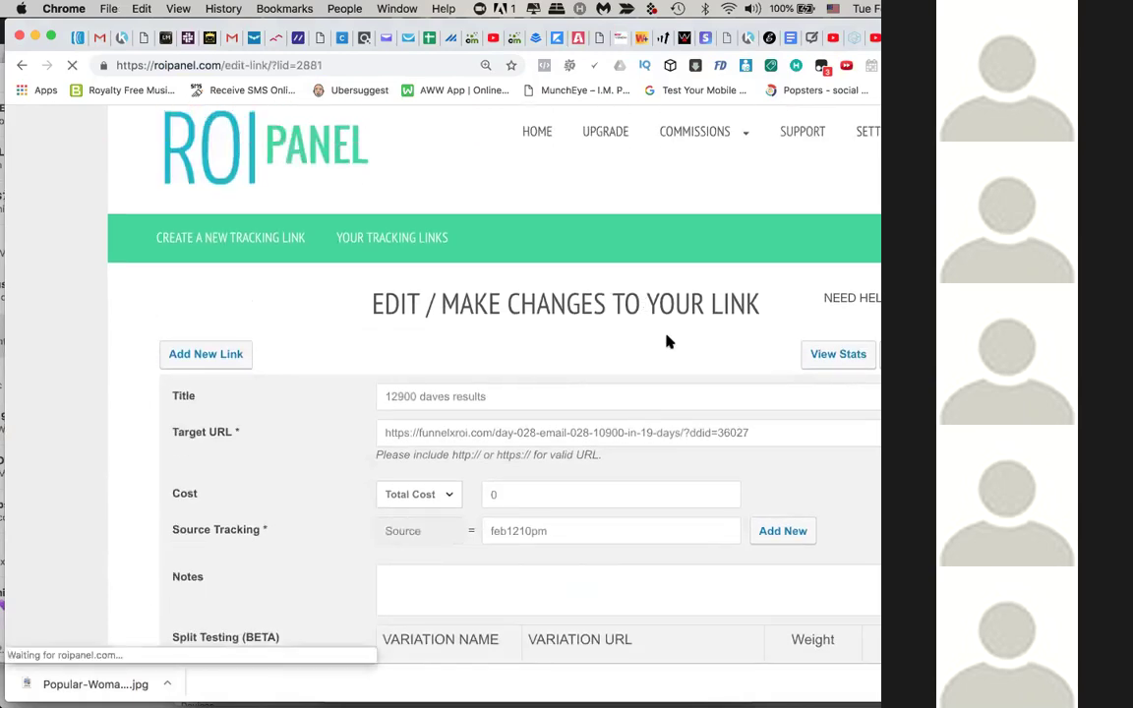
{"action": "scroll", "coordinate": [434, 311], "scroll_direction": "down", "scroll_amount": 2}
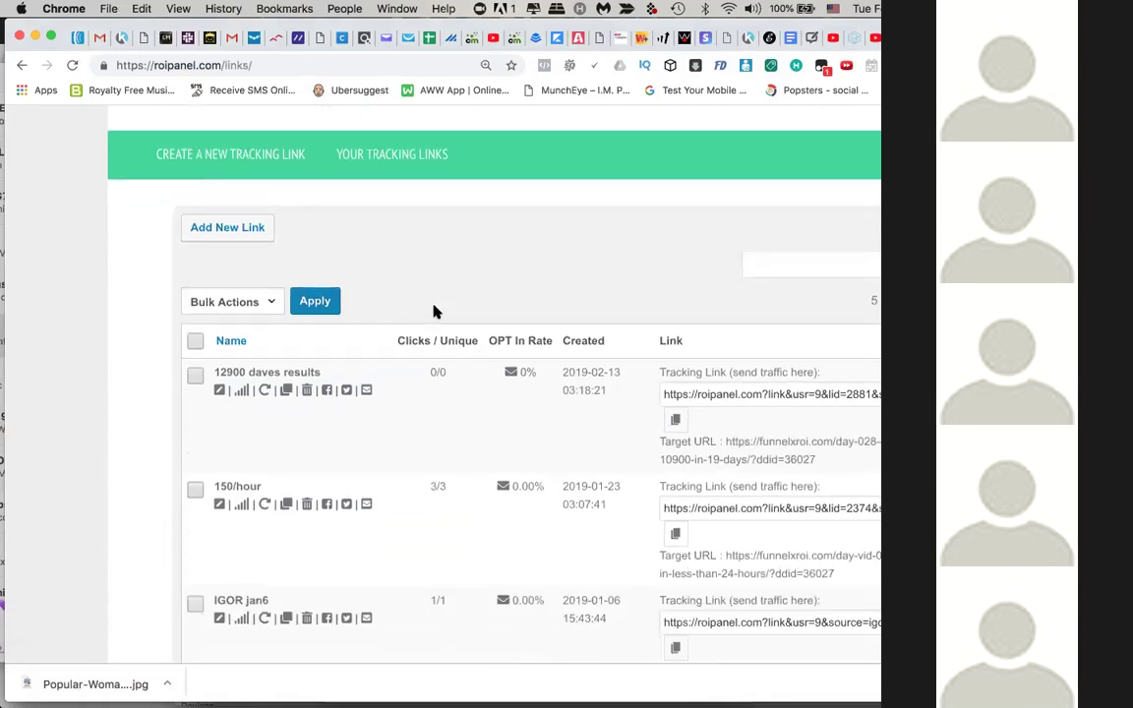
{"action": "left_click", "coordinate": [758, 393]}
{"action": "key", "text": "super+c"}
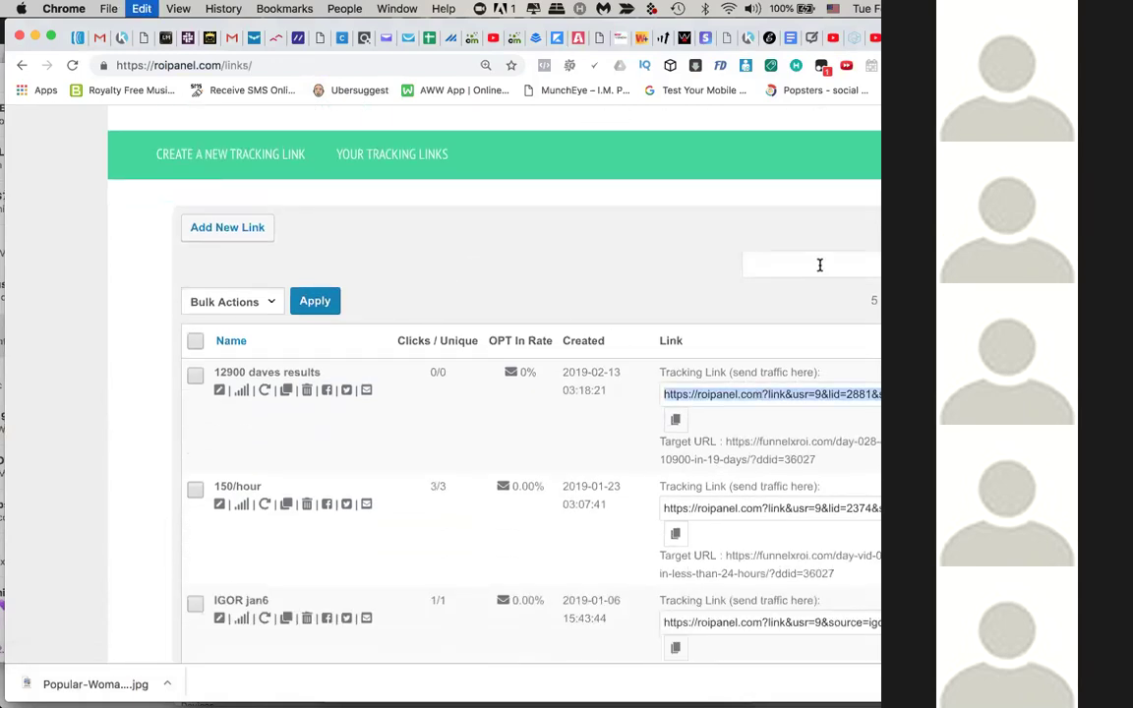
Step: Return to the Easy1Up email and replace the bit.ly link below the "This is INCREDIBLE" line with the copied ROI Panel tracking link
{"action": "left_click", "coordinate": [594, 39]}
{"action": "scroll", "coordinate": [480, 274], "scroll_direction": "up", "scroll_amount": 10}
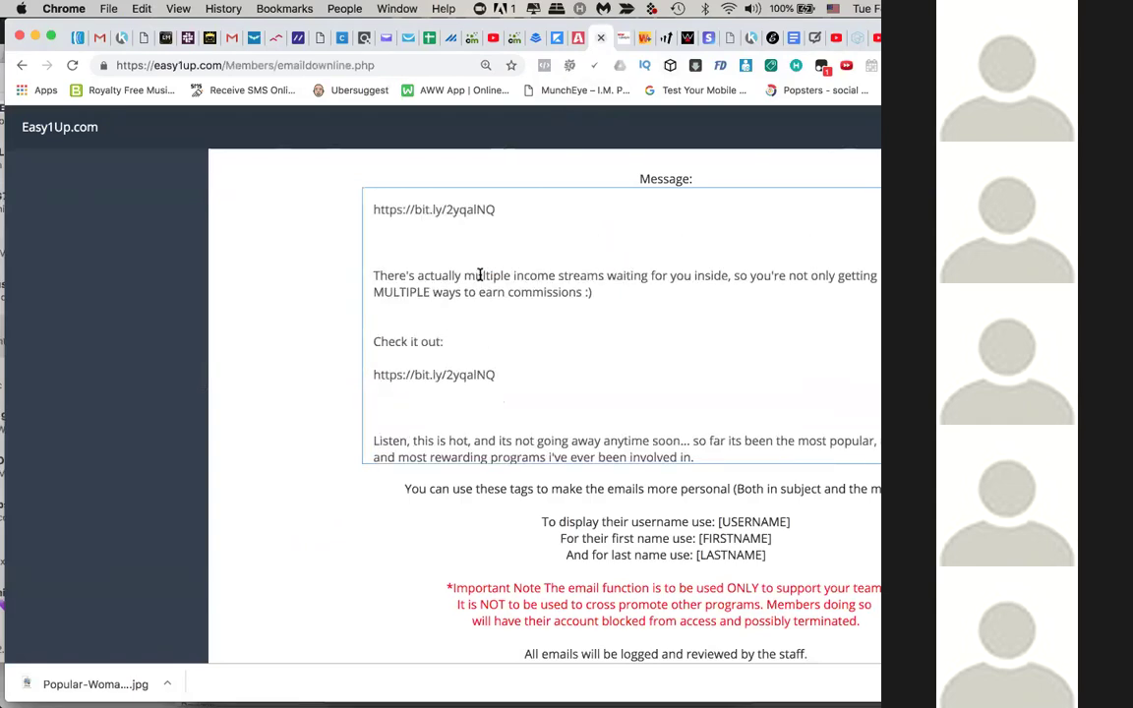
{"action": "scroll", "coordinate": [479, 274], "scroll_direction": "up", "scroll_amount": 2}
{"action": "left_click", "coordinate": [502, 406]}
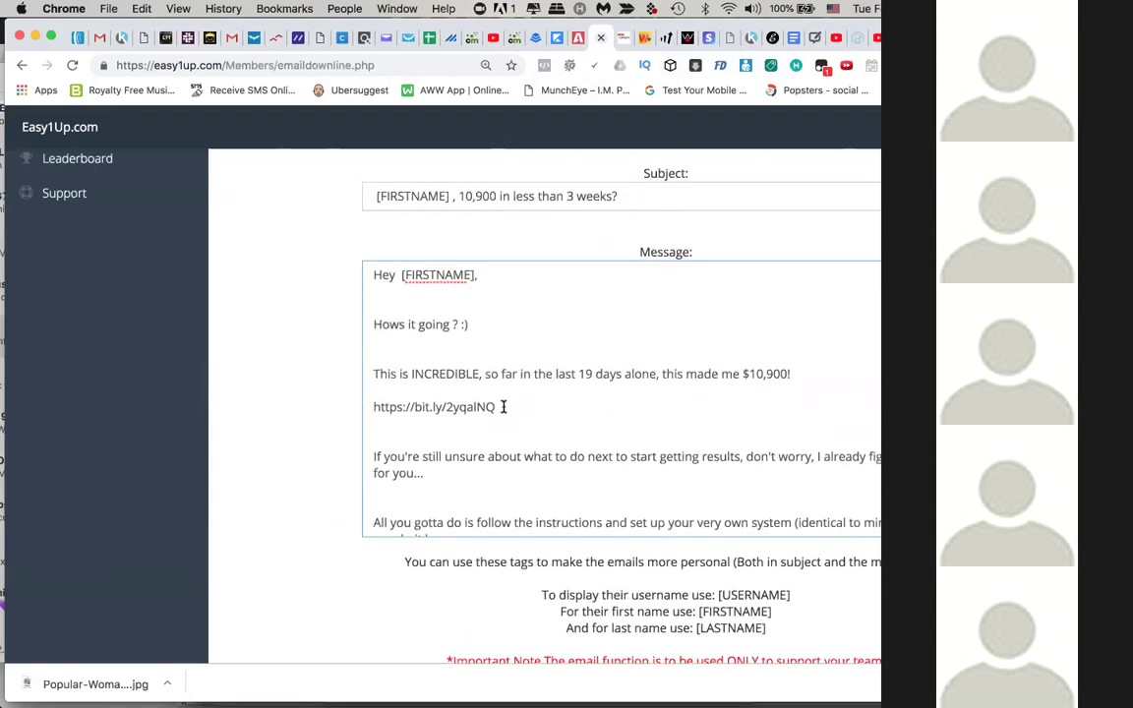
{"action": "left_click_drag", "start_coordinate": [414, 406], "coordinate": [349, 407]}
{"action": "key", "text": "super+v"}
{"action": "scroll", "coordinate": [478, 426], "scroll_direction": "down", "scroll_amount": 2}
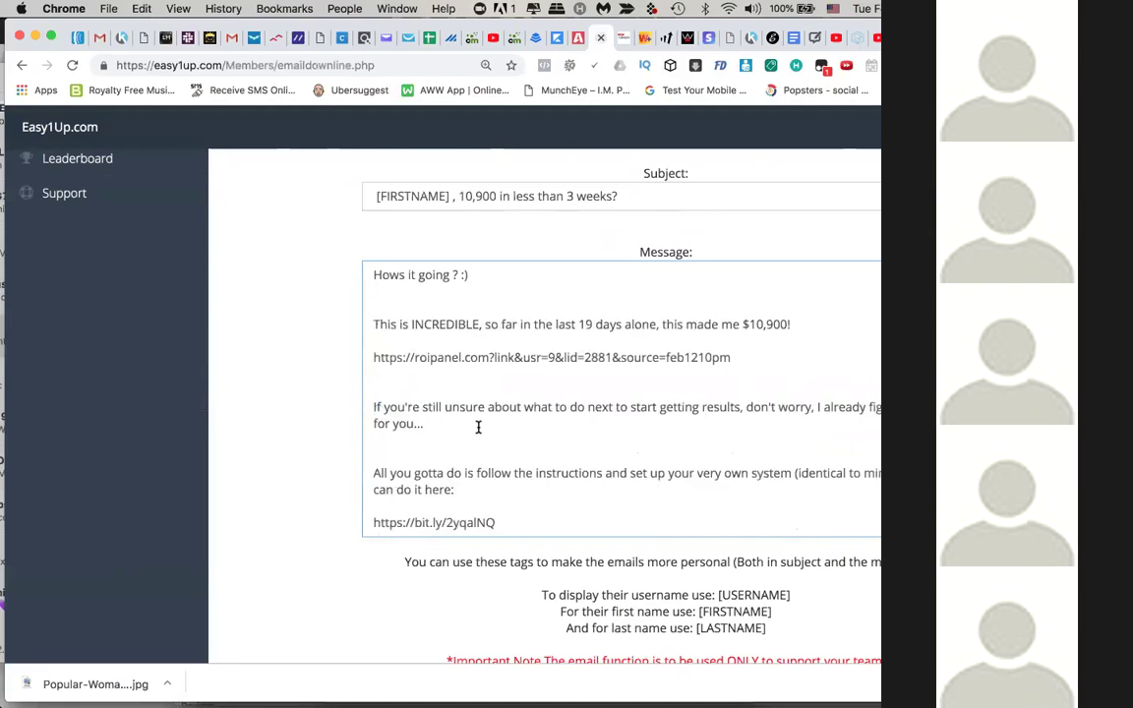
Step: Replace the three remaining bit.ly links in the message with the ROI Panel tracking link ending in source=feb1210pm
{"action": "scroll", "coordinate": [488, 412], "scroll_direction": "down", "scroll_amount": 3}
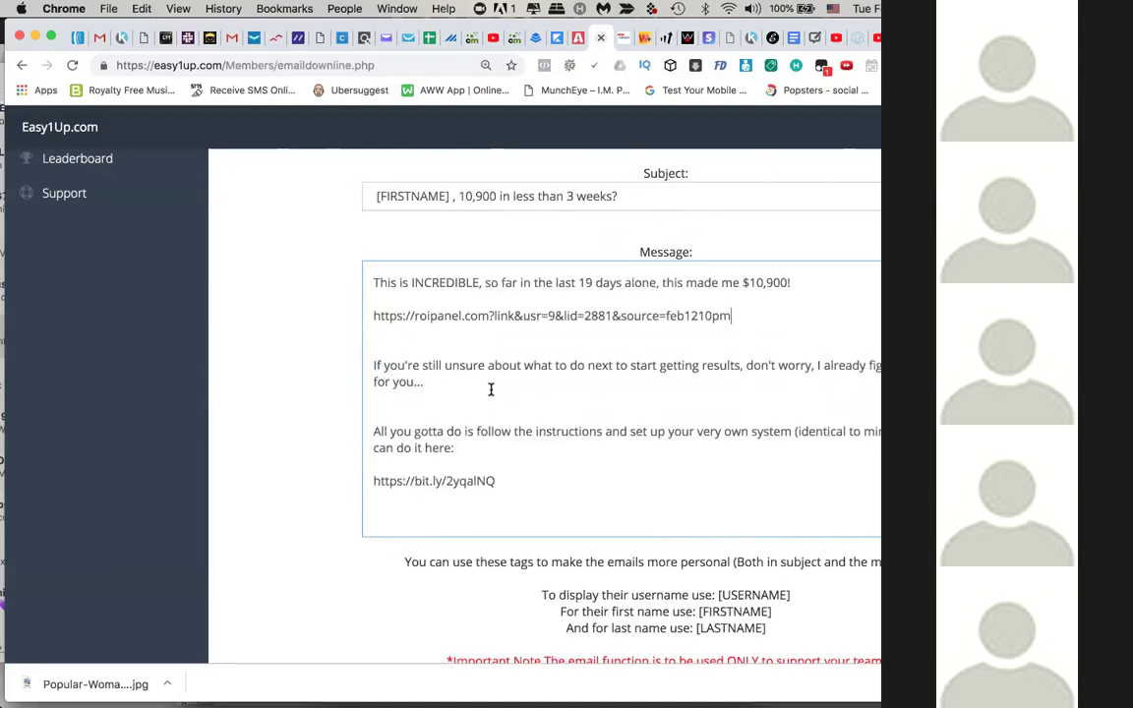
{"action": "left_click_drag", "start_coordinate": [505, 442], "coordinate": [368, 442]}
{"action": "key", "text": "super+v"}
{"action": "scroll", "coordinate": [511, 393], "scroll_direction": "down", "scroll_amount": 6}
{"action": "left_click_drag", "start_coordinate": [497, 429], "coordinate": [368, 429]}
{"action": "key", "text": "super+v"}
{"action": "scroll", "coordinate": [519, 421], "scroll_direction": "down", "scroll_amount": 4}
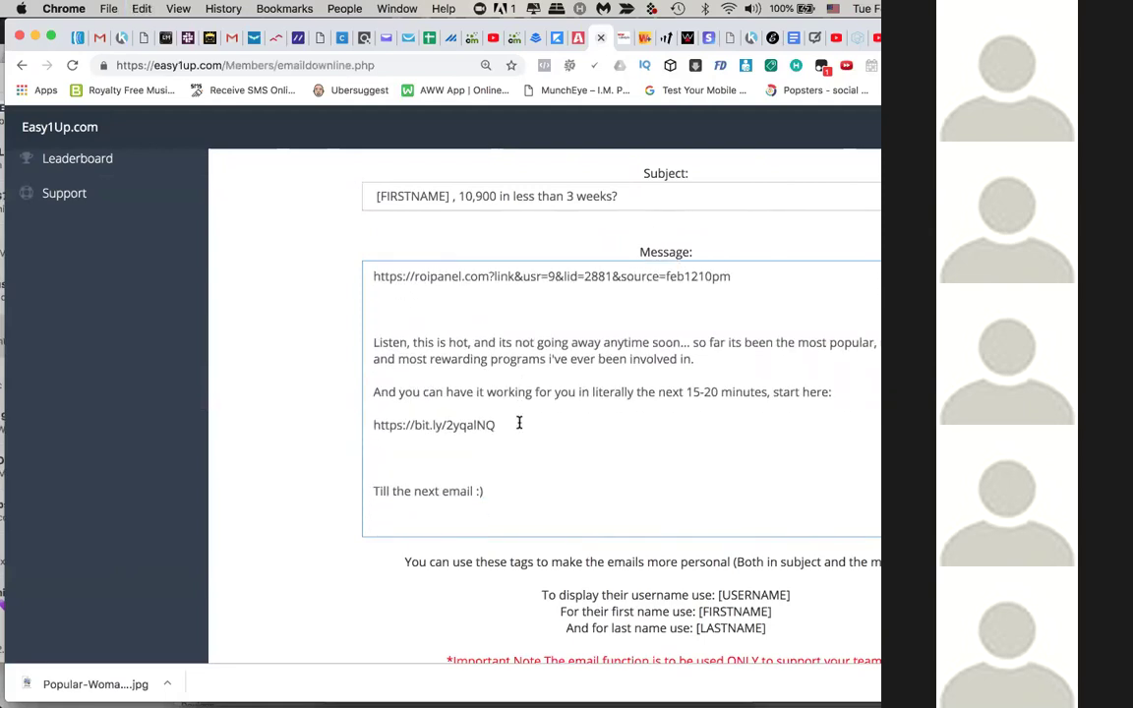
{"action": "left_click_drag", "start_coordinate": [510, 424], "coordinate": [370, 425]}
{"action": "key", "text": "super+v"}
{"action": "scroll", "coordinate": [484, 398], "scroll_direction": "down", "scroll_amount": 4}
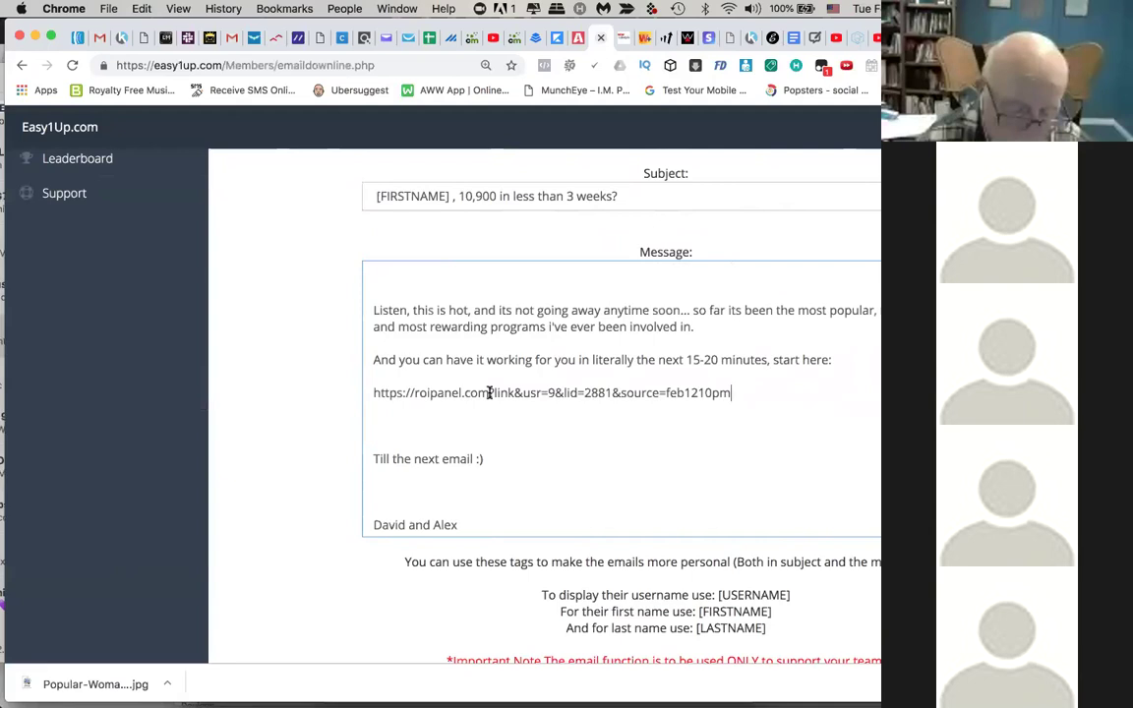
Step: Check the finished message from greeting to Facebook link and send the email to the unpaid program members
{"action": "scroll", "coordinate": [483, 398], "scroll_direction": "down", "scroll_amount": 2}
{"action": "scroll", "coordinate": [505, 443], "scroll_direction": "down", "scroll_amount": 2}
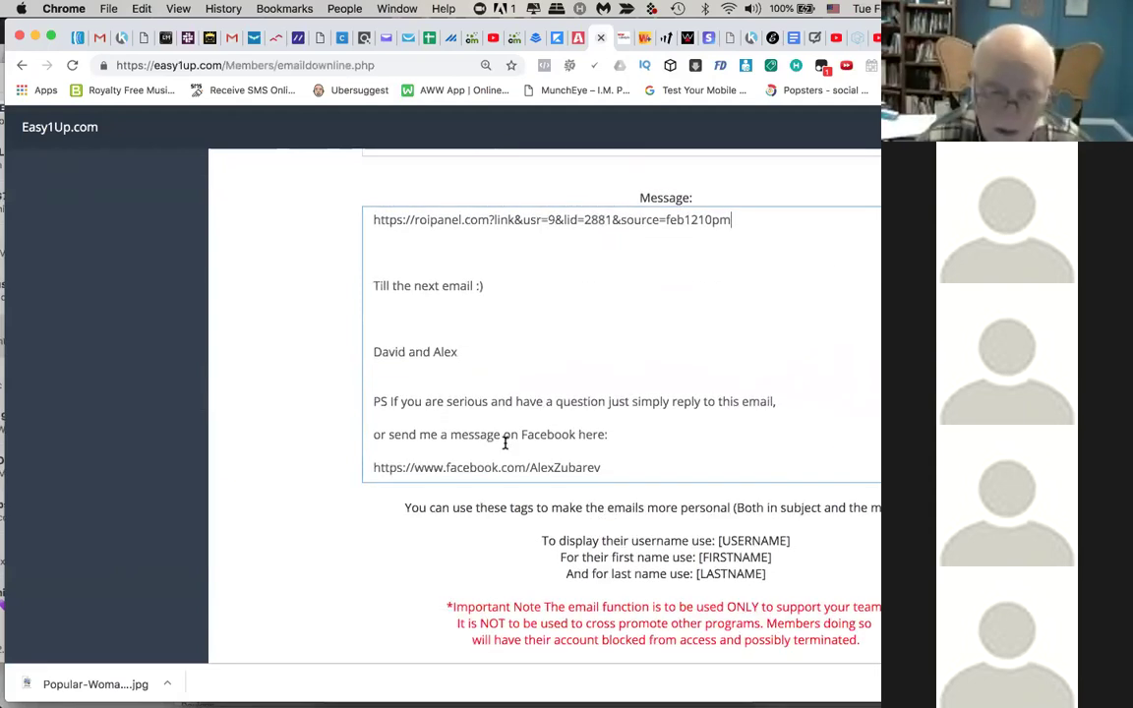
{"action": "scroll", "coordinate": [501, 394], "scroll_direction": "up", "scroll_amount": 15}
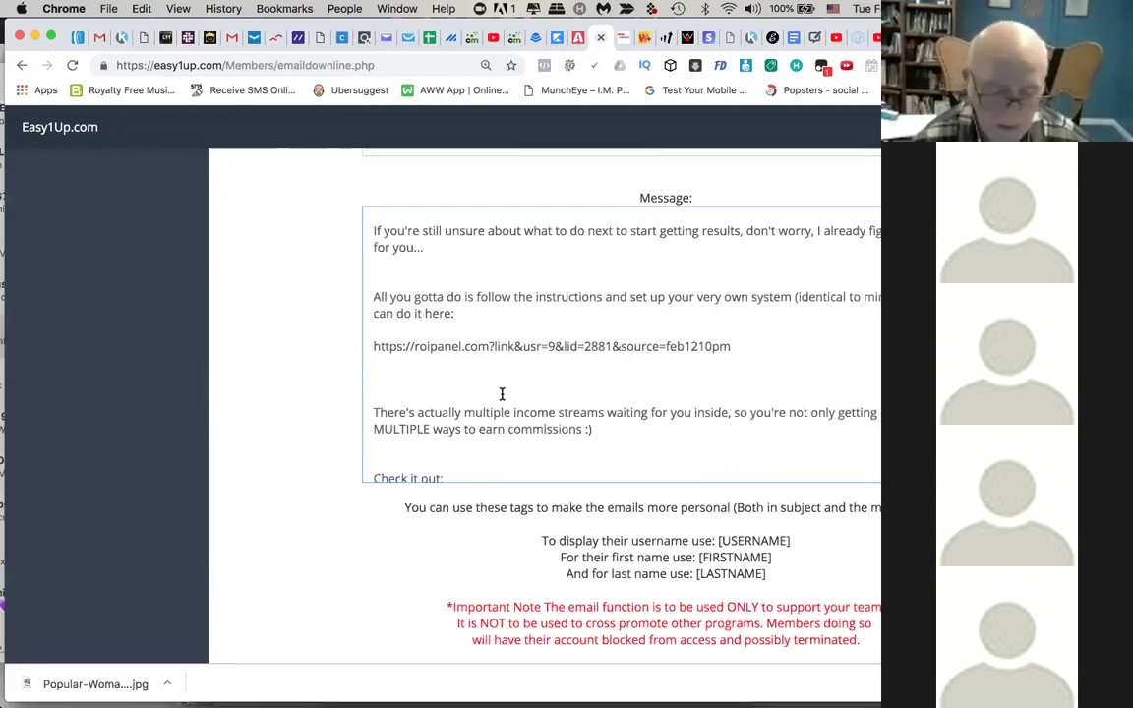
{"action": "scroll", "coordinate": [501, 394], "scroll_direction": "up", "scroll_amount": 3}
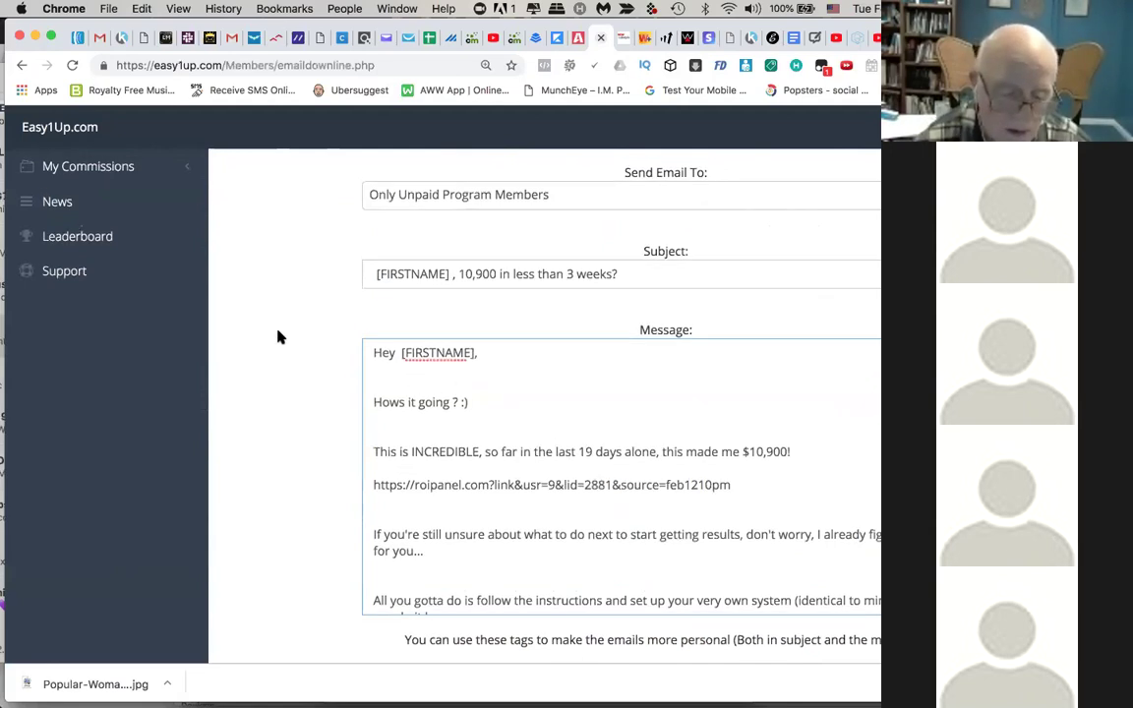
{"action": "scroll", "coordinate": [278, 308], "scroll_direction": "down", "scroll_amount": 5}
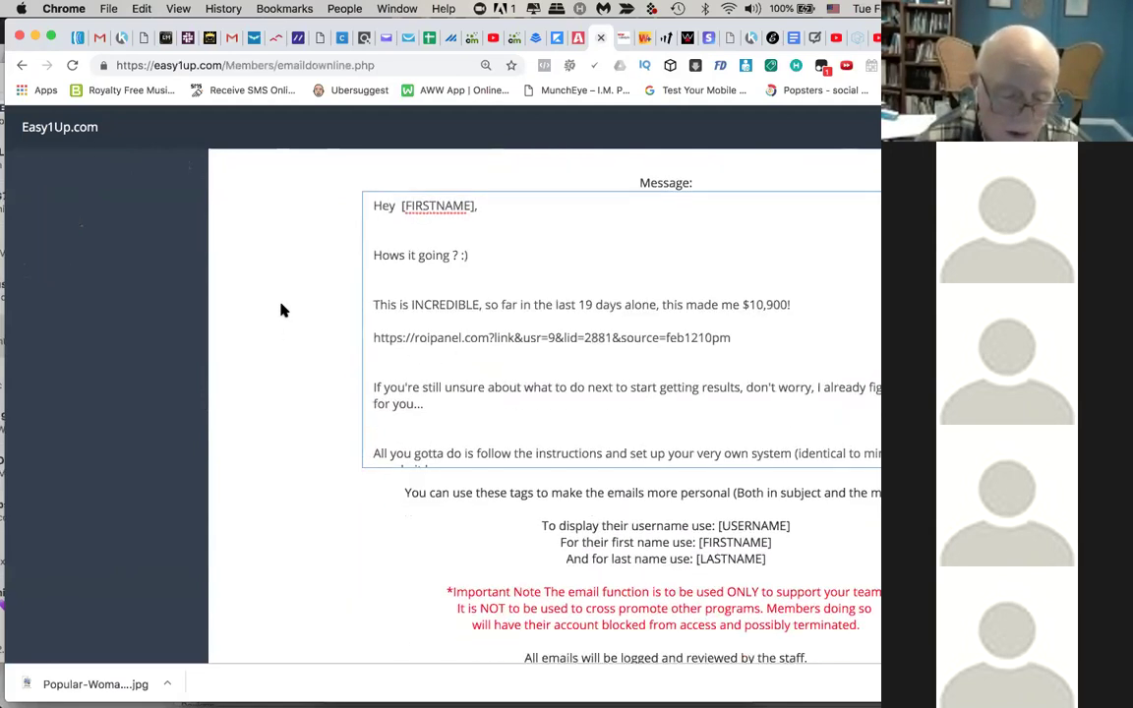
{"action": "scroll", "coordinate": [430, 287], "scroll_direction": "down", "scroll_amount": 10}
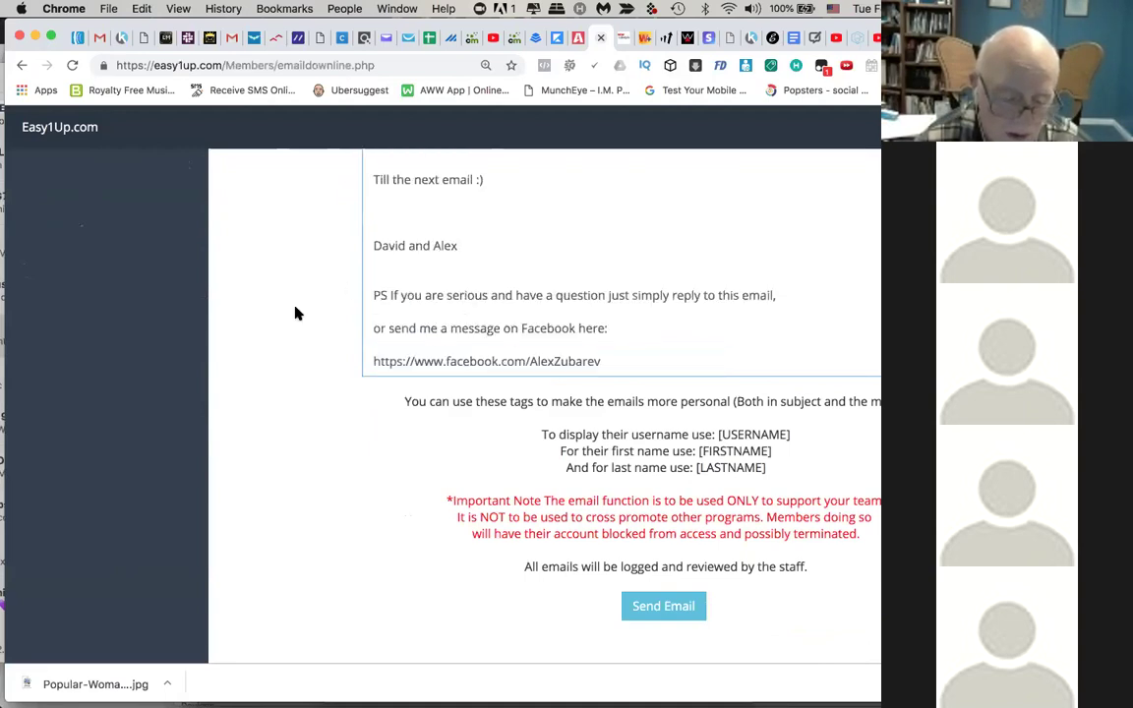
{"action": "scroll", "coordinate": [295, 313], "scroll_direction": "up", "scroll_amount": 10}
{"action": "scroll", "coordinate": [295, 313], "scroll_direction": "down", "scroll_amount": 12}
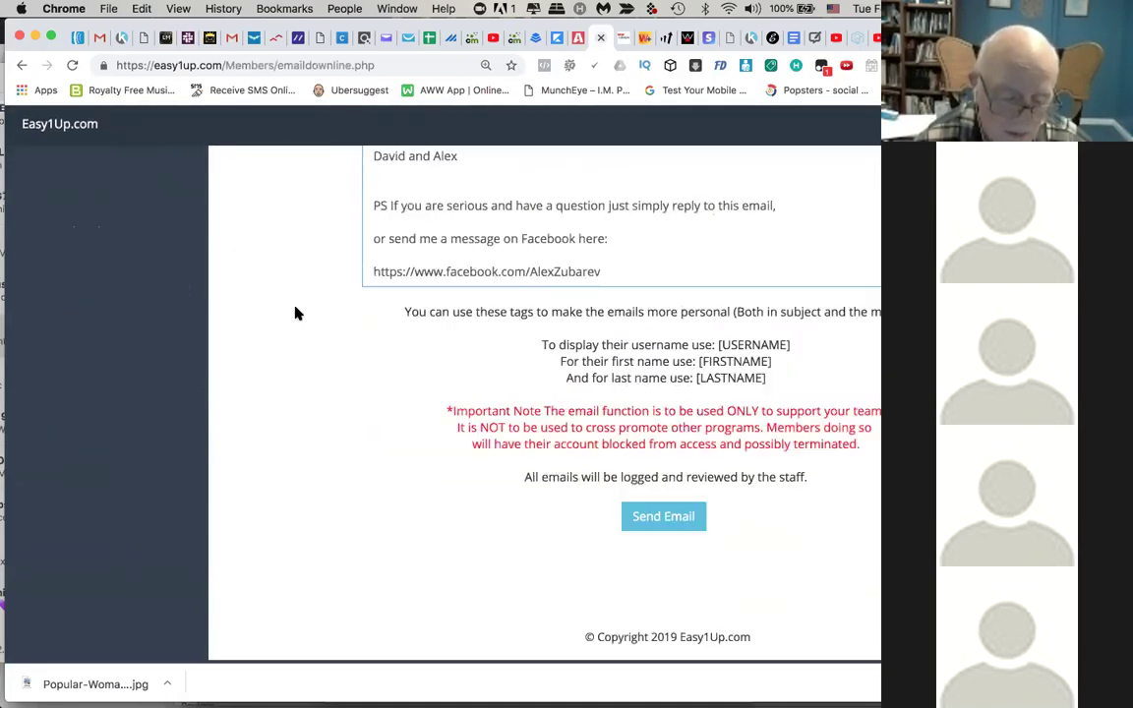
{"action": "left_click", "coordinate": [663, 517]}
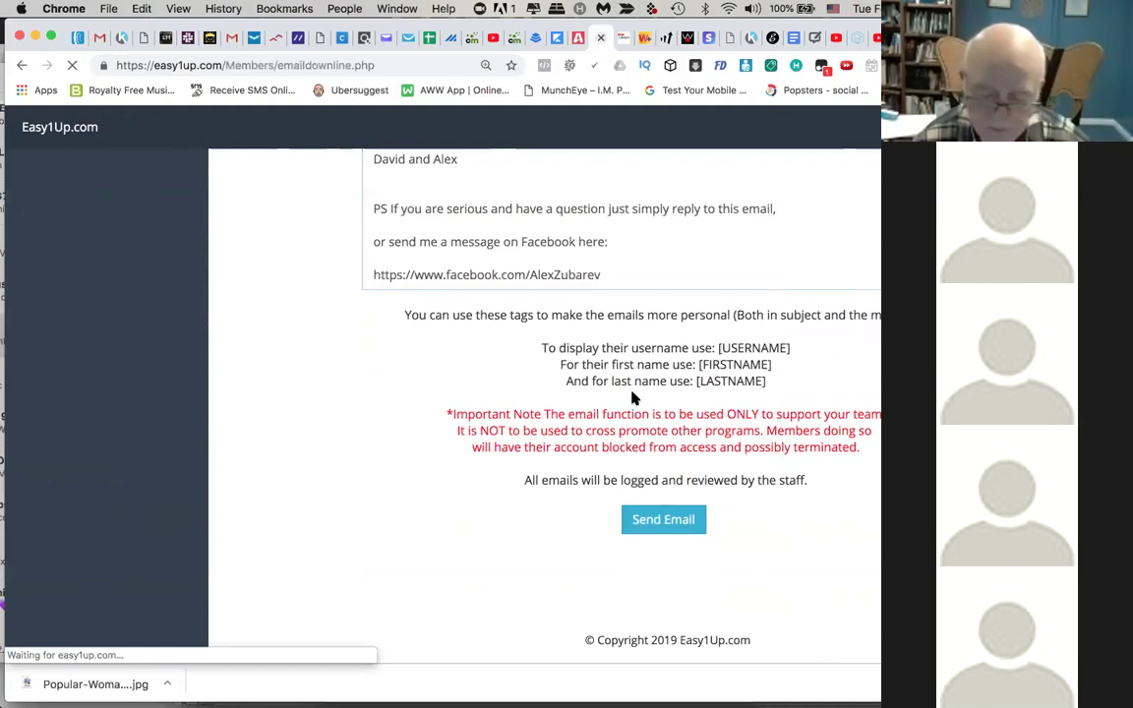
Step: Switch to AWeber and examine the subscriber stats, recently sent broadcasts and list stats on the account overview
{"action": "left_click", "coordinate": [77, 39]}
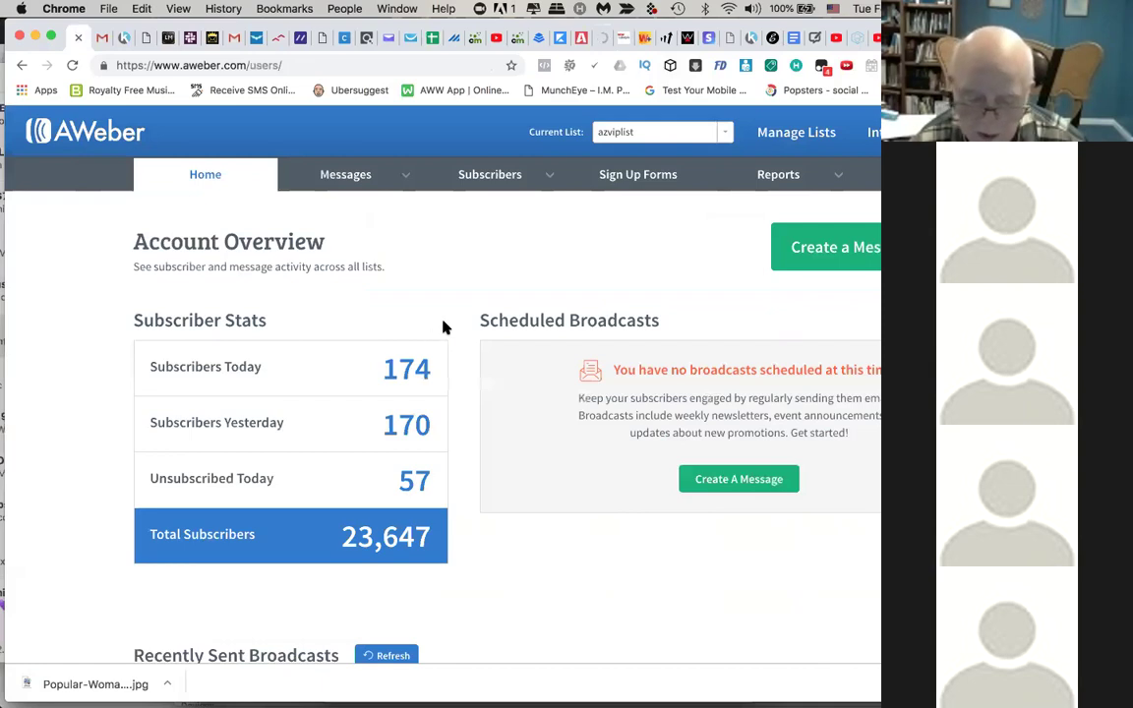
{"action": "scroll", "coordinate": [443, 327], "scroll_direction": "down", "scroll_amount": 2}
{"action": "scroll", "coordinate": [442, 328], "scroll_direction": "down", "scroll_amount": 6}
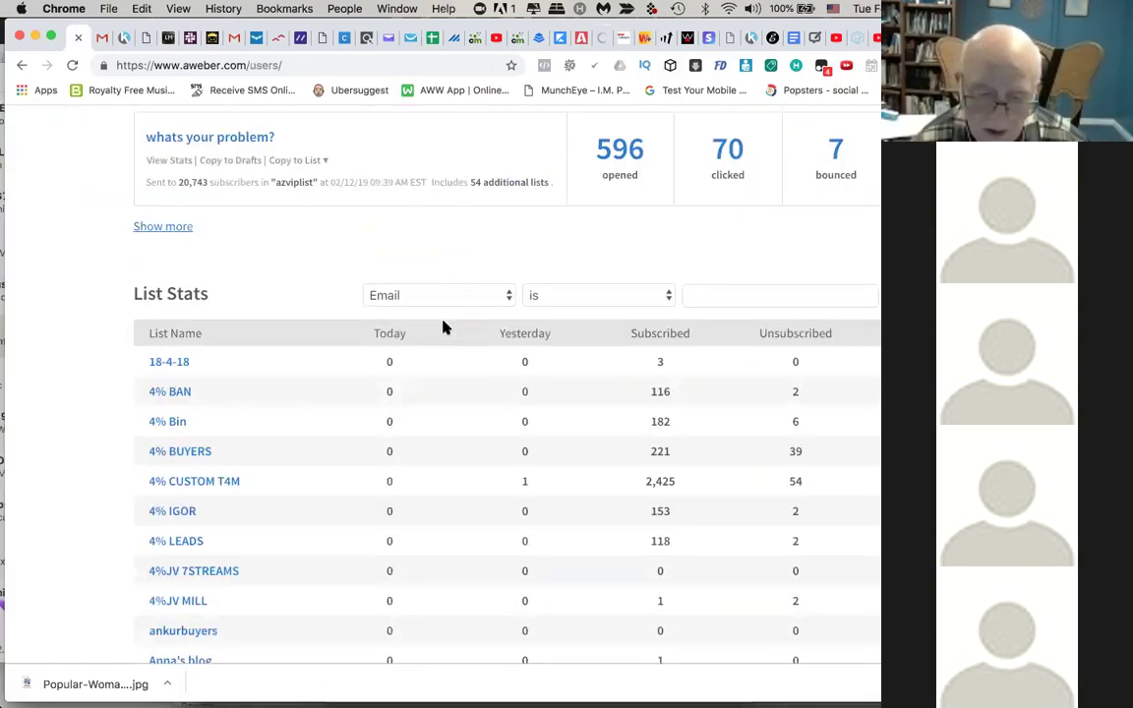
{"action": "scroll", "coordinate": [443, 328], "scroll_direction": "down", "scroll_amount": 12}
{"action": "scroll", "coordinate": [442, 327], "scroll_direction": "up", "scroll_amount": 12}
{"action": "scroll", "coordinate": [442, 327], "scroll_direction": "down", "scroll_amount": 10}
{"action": "scroll", "coordinate": [442, 327], "scroll_direction": "down", "scroll_amount": 3}
{"action": "scroll", "coordinate": [491, 329], "scroll_direction": "up", "scroll_amount": 20}
{"action": "scroll", "coordinate": [551, 344], "scroll_direction": "down", "scroll_amount": 2}
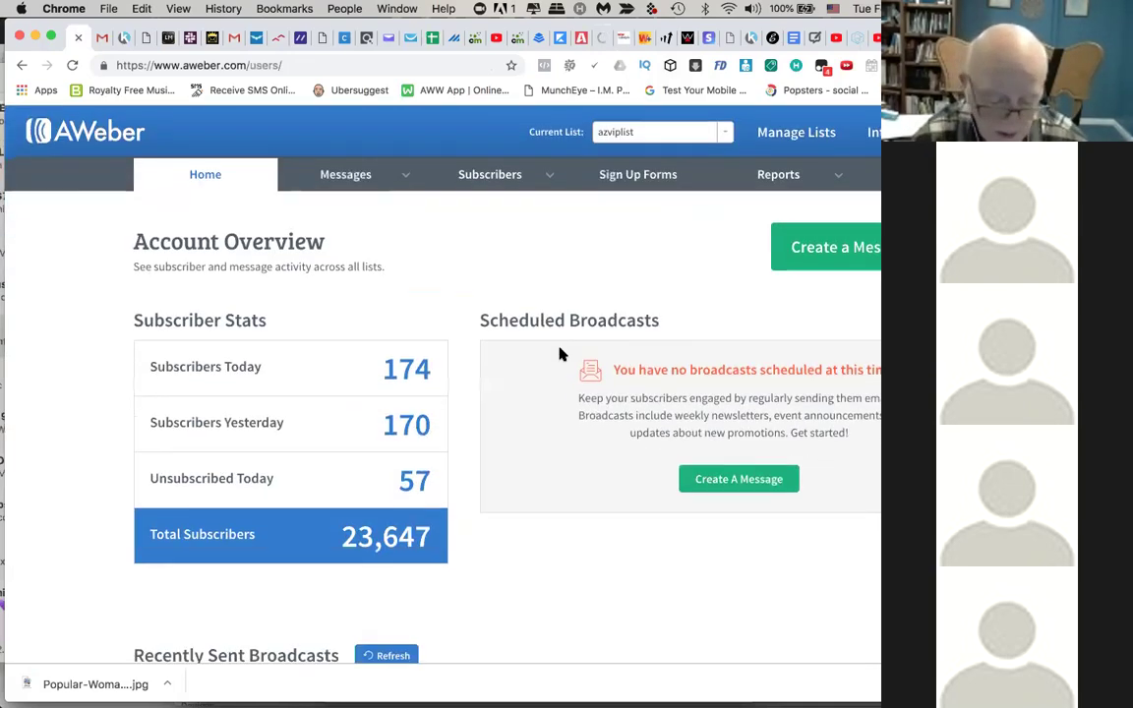
{"action": "scroll", "coordinate": [455, 361], "scroll_direction": "down", "scroll_amount": 5}
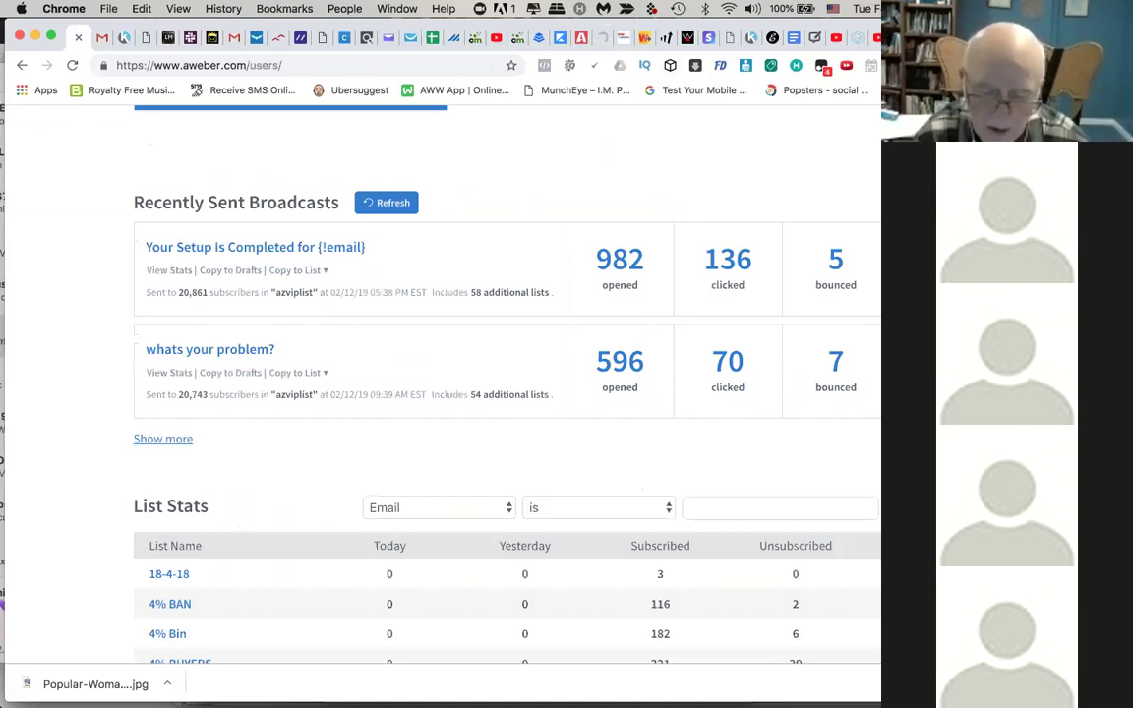
Step: Switch to the Facebook profile page and minimise the open chat windows covering it
{"action": "key", "text": "ctrl+Tab"}
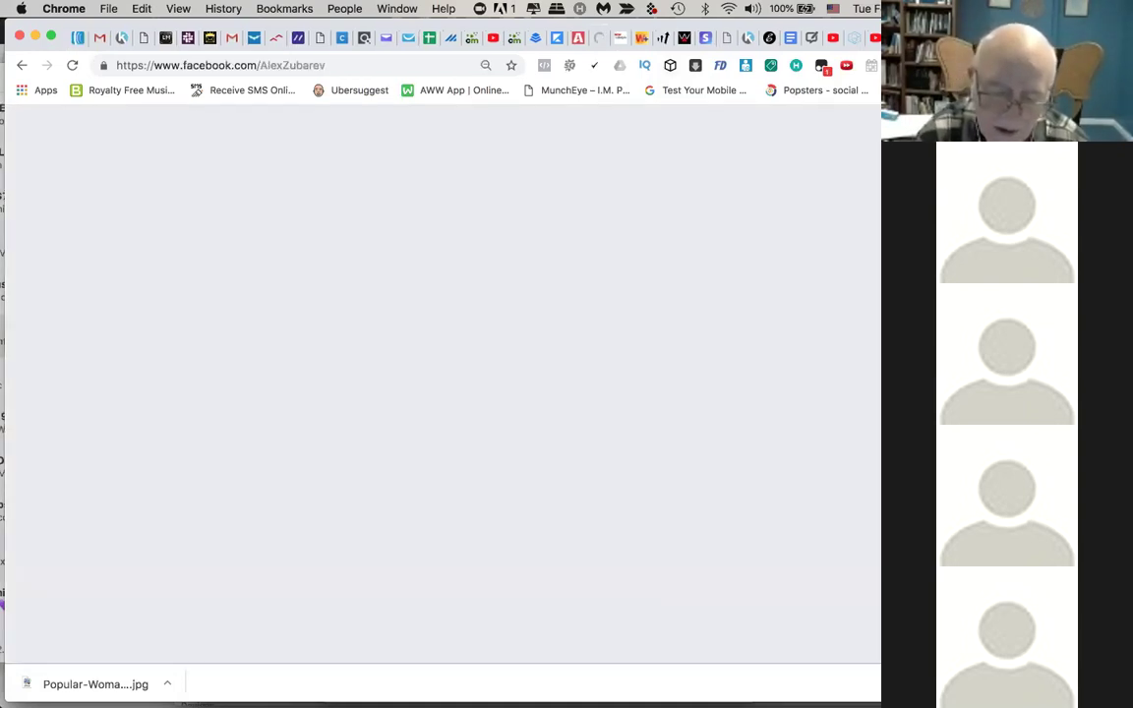
{"action": "left_click", "coordinate": [510, 429]}
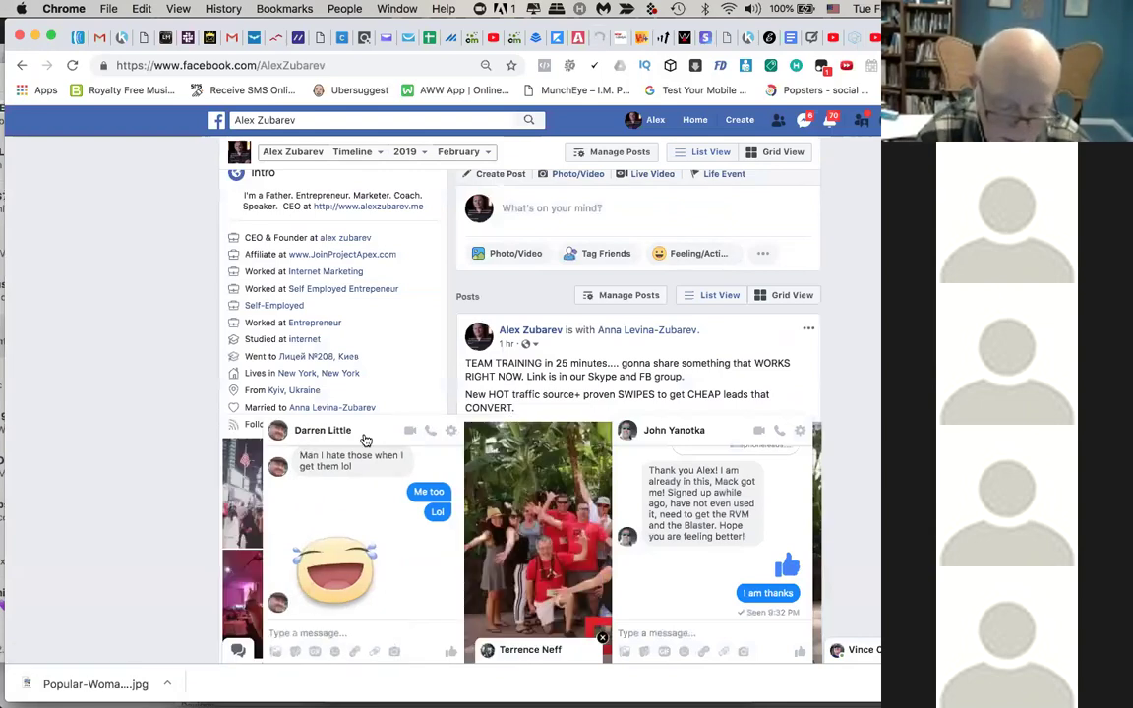
{"action": "left_click", "coordinate": [374, 430]}
{"action": "left_click", "coordinate": [728, 430]}
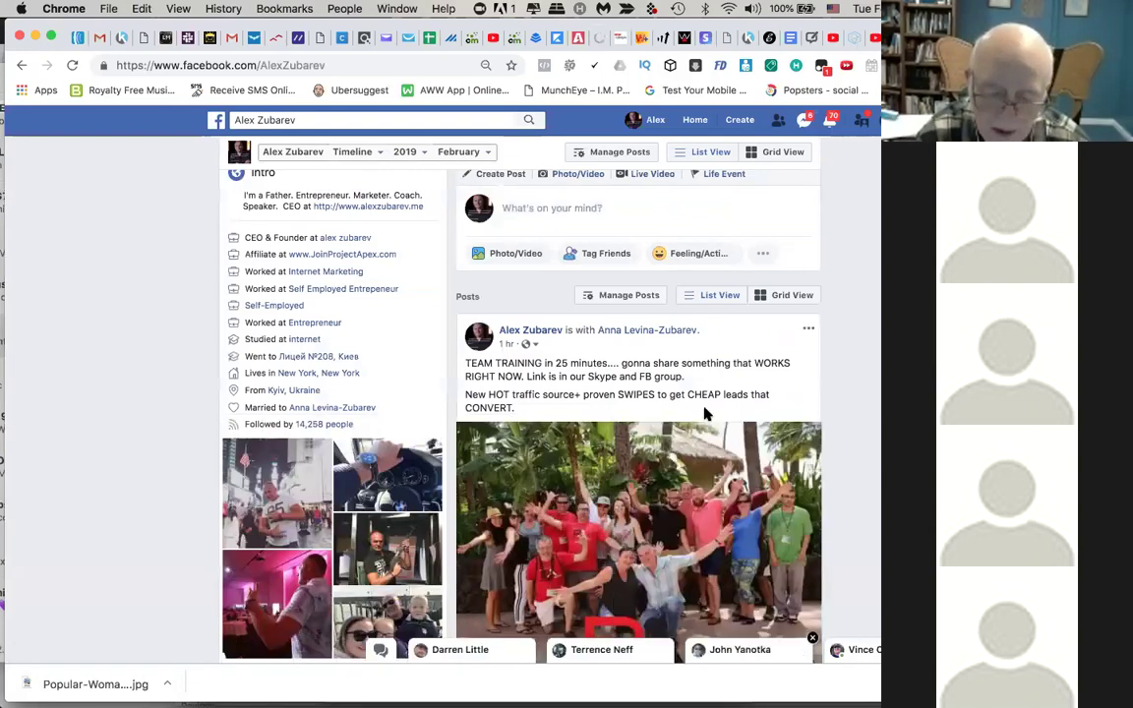
{"action": "scroll", "coordinate": [663, 367], "scroll_direction": "up", "scroll_amount": 5}
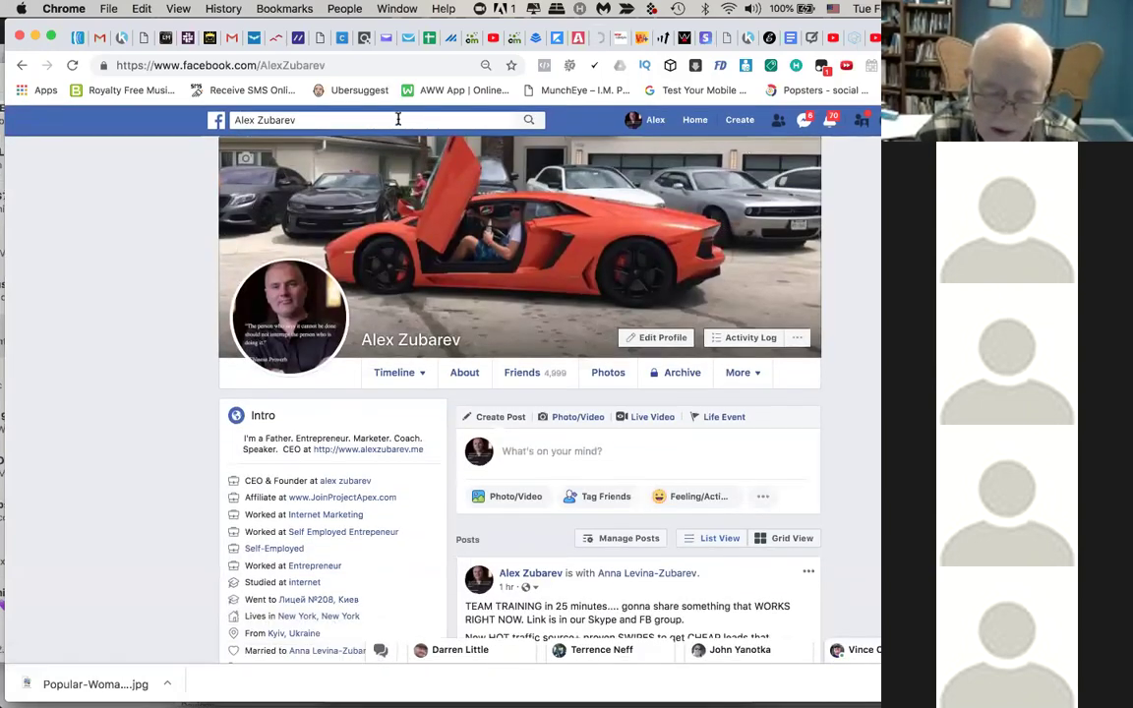
Step: Search Facebook for "project" with the suggested Project Apex group name and open that group
{"action": "left_click", "coordinate": [397, 120]}
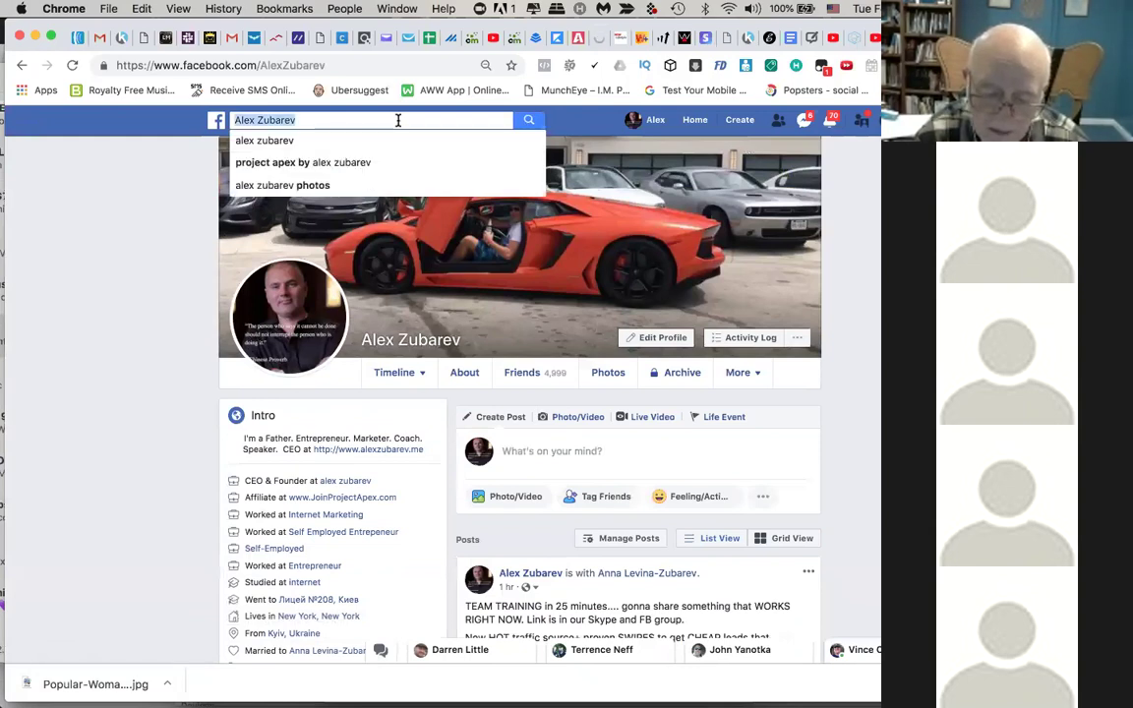
{"action": "type", "text": "project"}
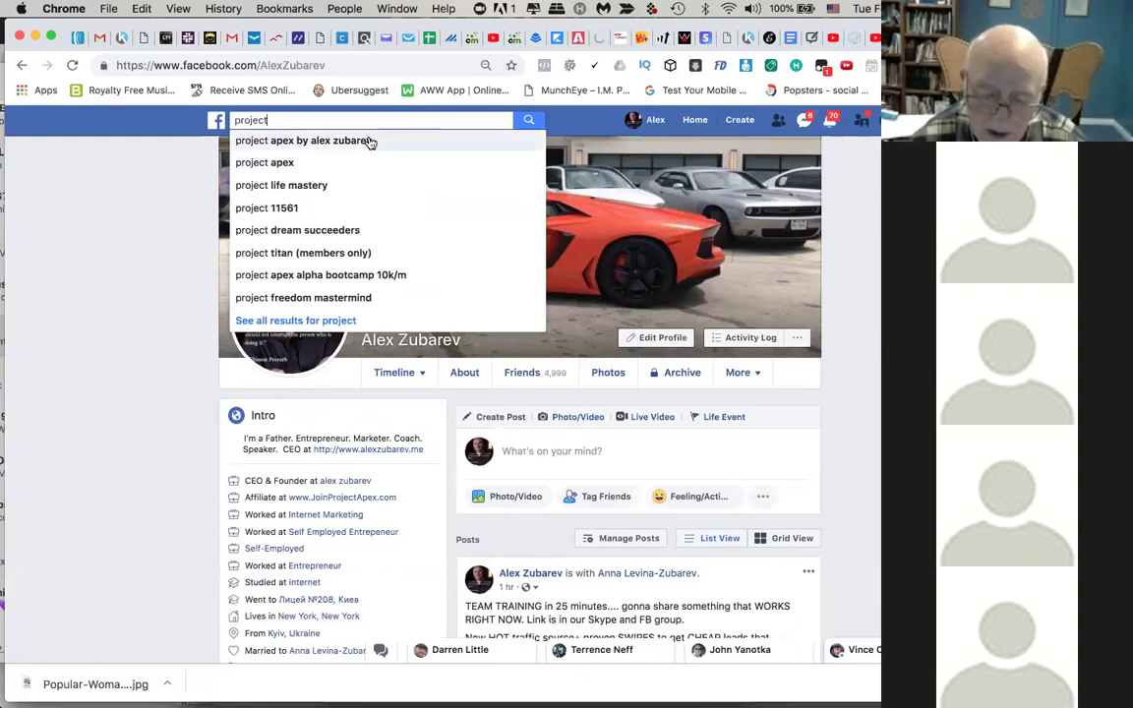
{"action": "left_click", "coordinate": [370, 143]}
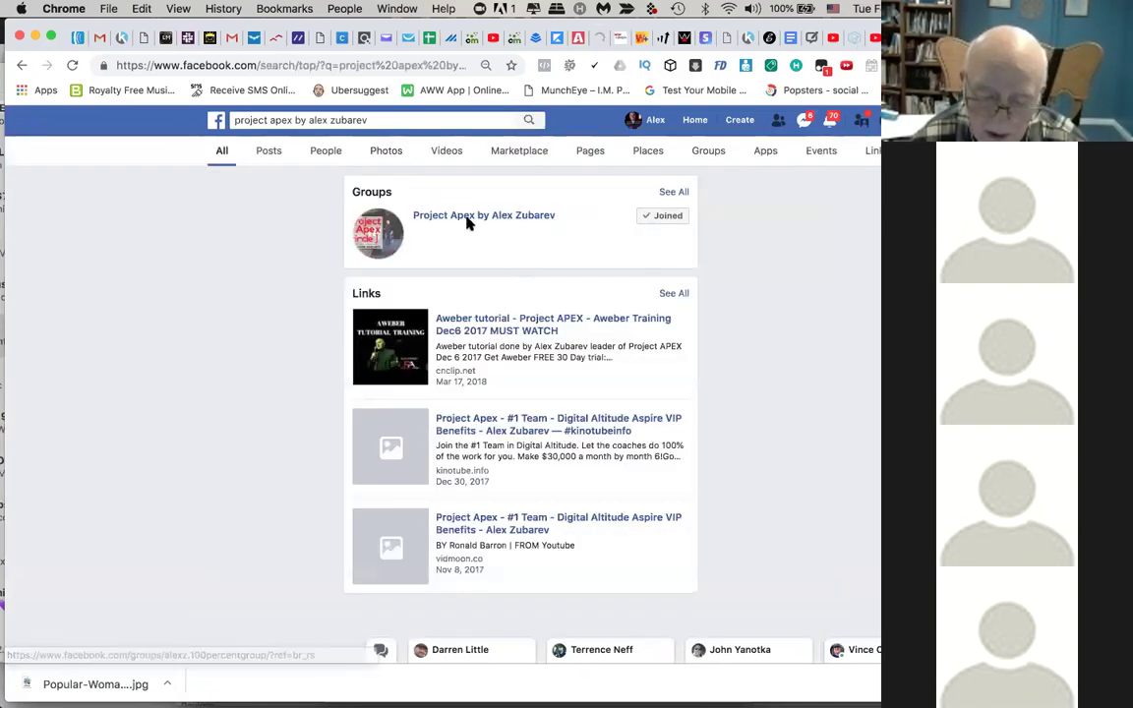
{"action": "mouse_move", "coordinate": [468, 223]}
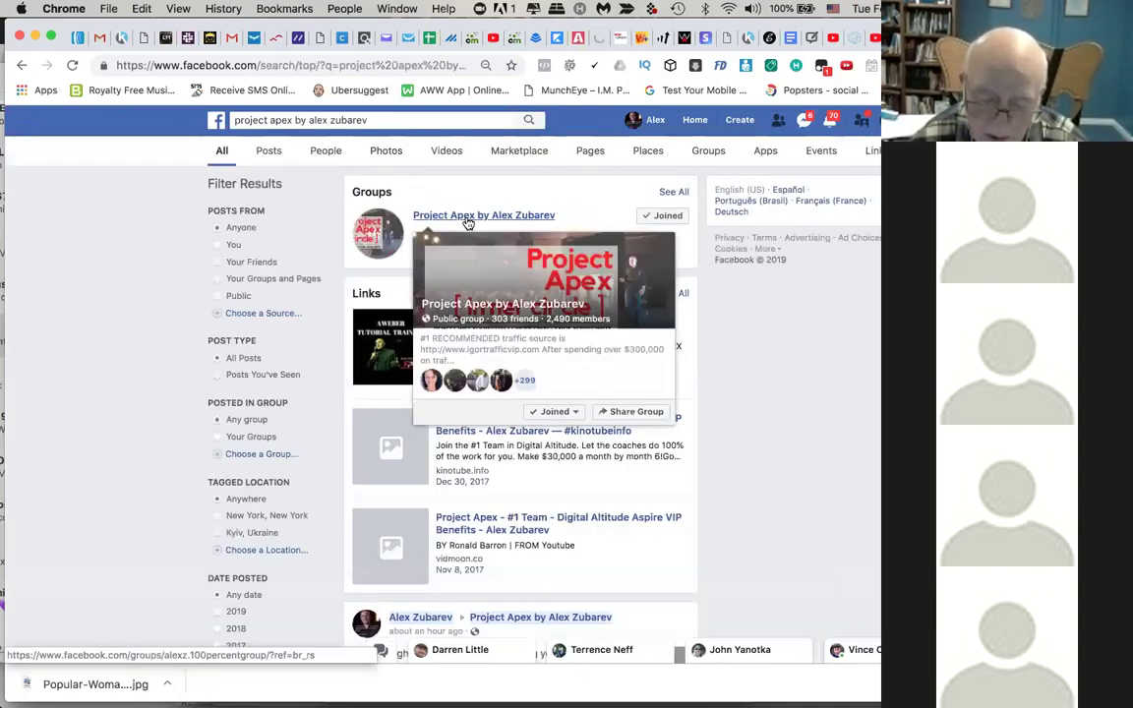
{"action": "left_click", "coordinate": [469, 223]}
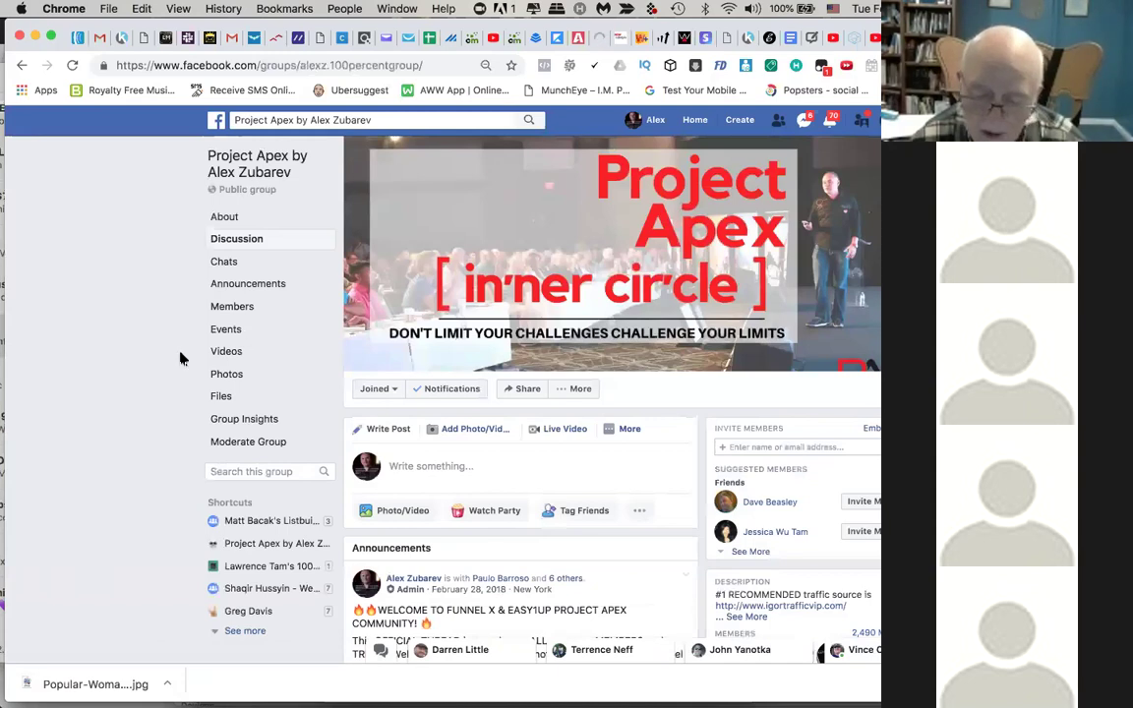
Step: Open the document "More AWESOME swipe emails FEB 2019" from the group's files
{"action": "left_click", "coordinate": [219, 400]}
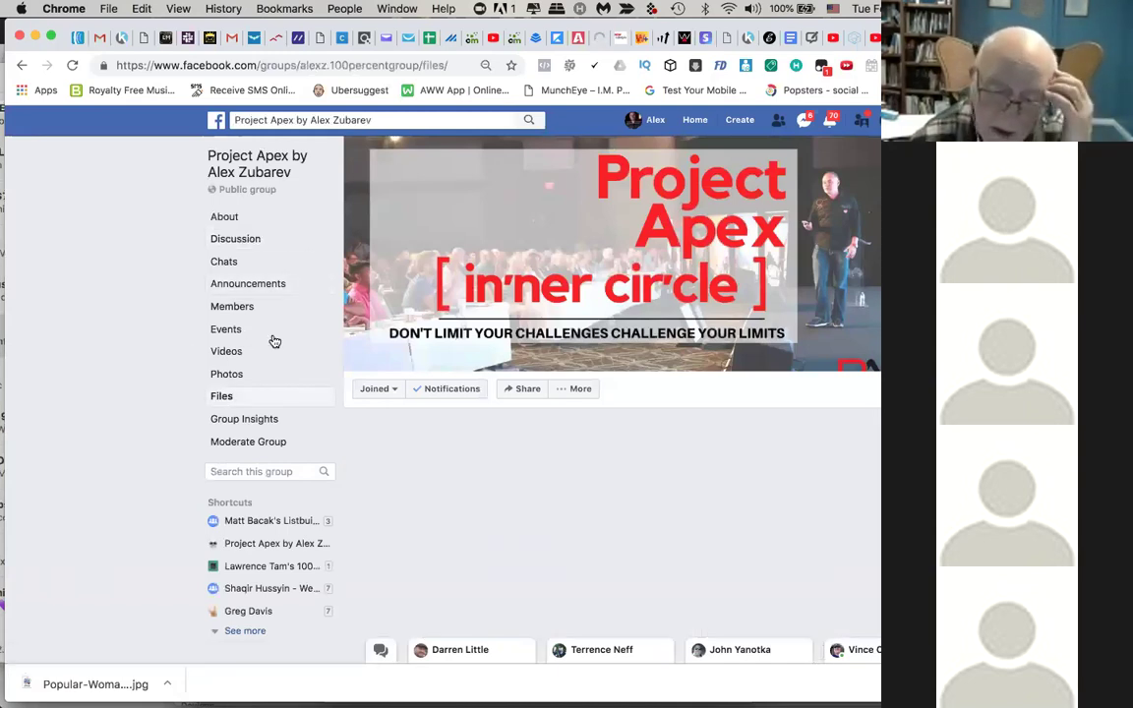
{"action": "scroll", "coordinate": [522, 291], "scroll_direction": "down", "scroll_amount": 2}
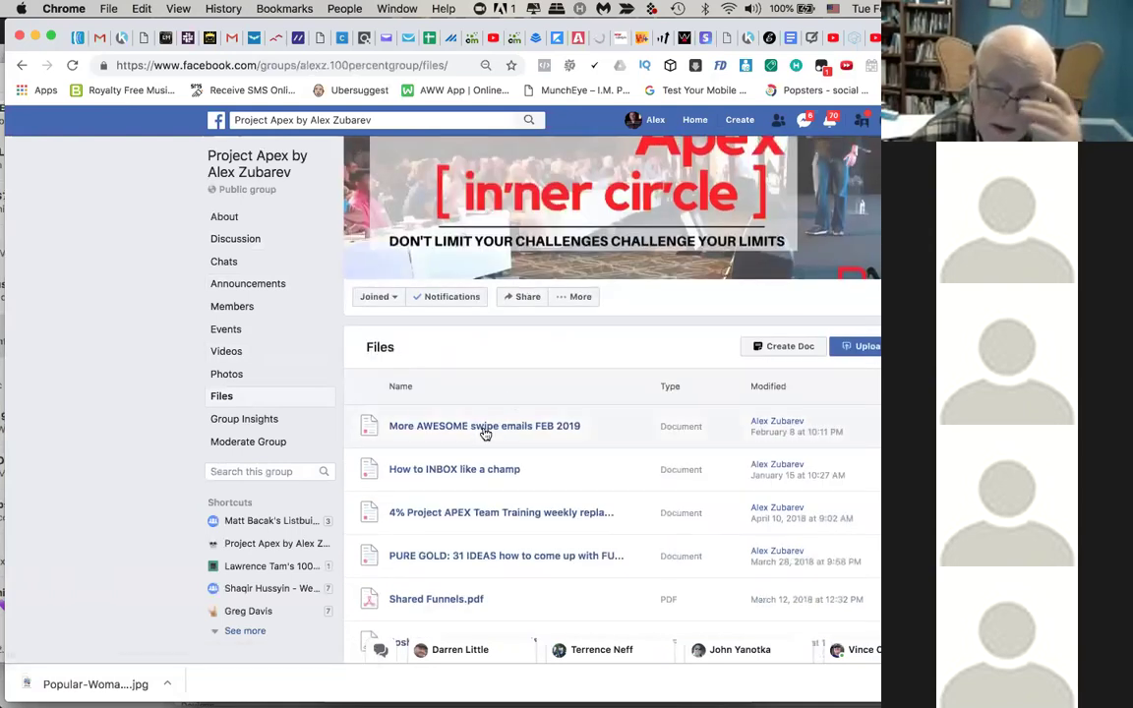
{"action": "left_click", "coordinate": [554, 427]}
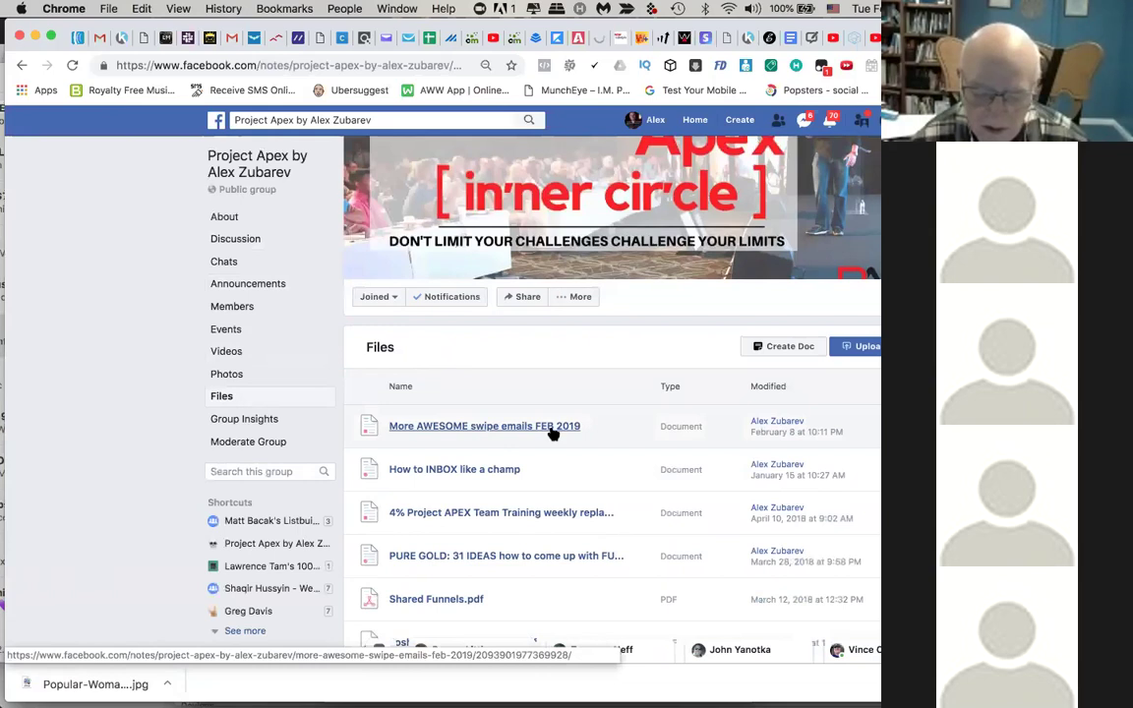
{"action": "scroll", "coordinate": [558, 362], "scroll_direction": "down", "scroll_amount": 3}
{"action": "scroll", "coordinate": [503, 338], "scroll_direction": "up", "scroll_amount": 1}
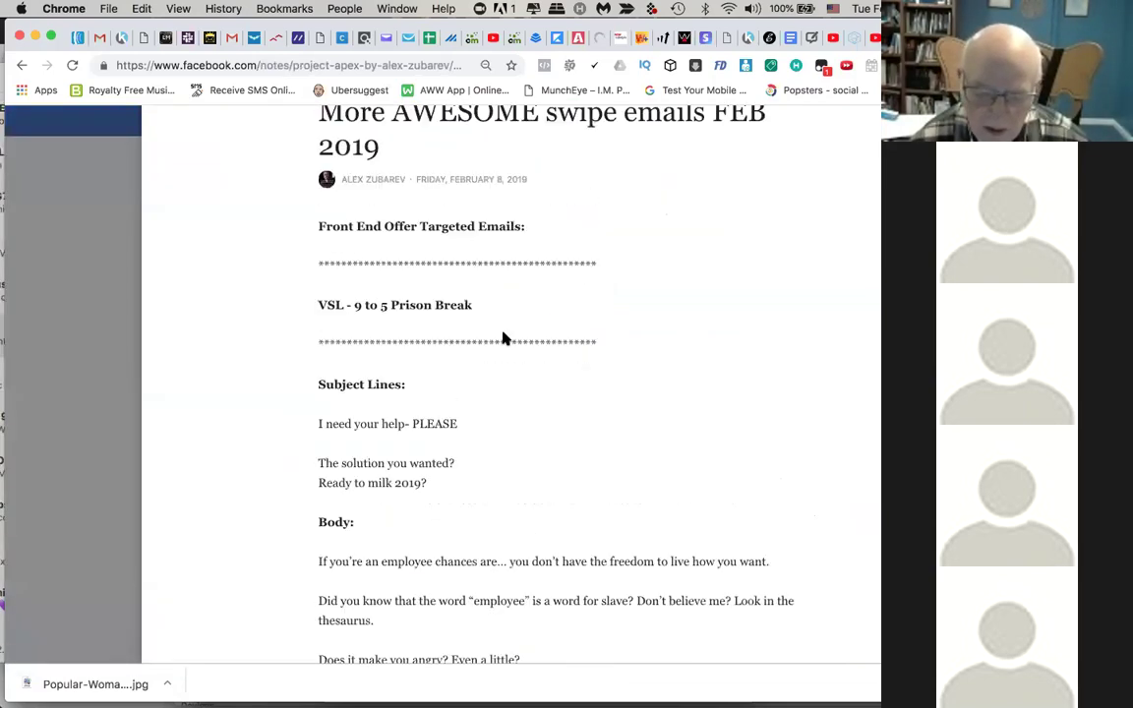
Step: Copy the subject line "IMPORTANT: Dangerous killer in your area!" from the "VSL- Job Killer" section of the swipe emails
{"action": "scroll", "coordinate": [501, 334], "scroll_direction": "up", "scroll_amount": 1}
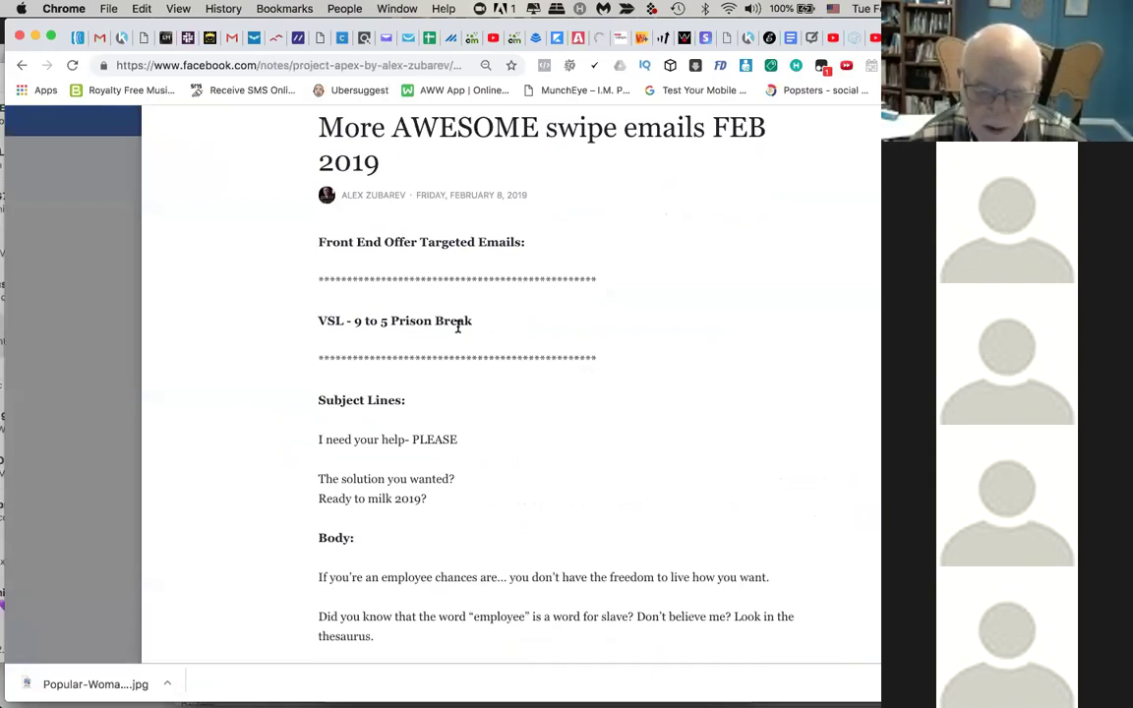
{"action": "scroll", "coordinate": [457, 323], "scroll_direction": "down", "scroll_amount": 1}
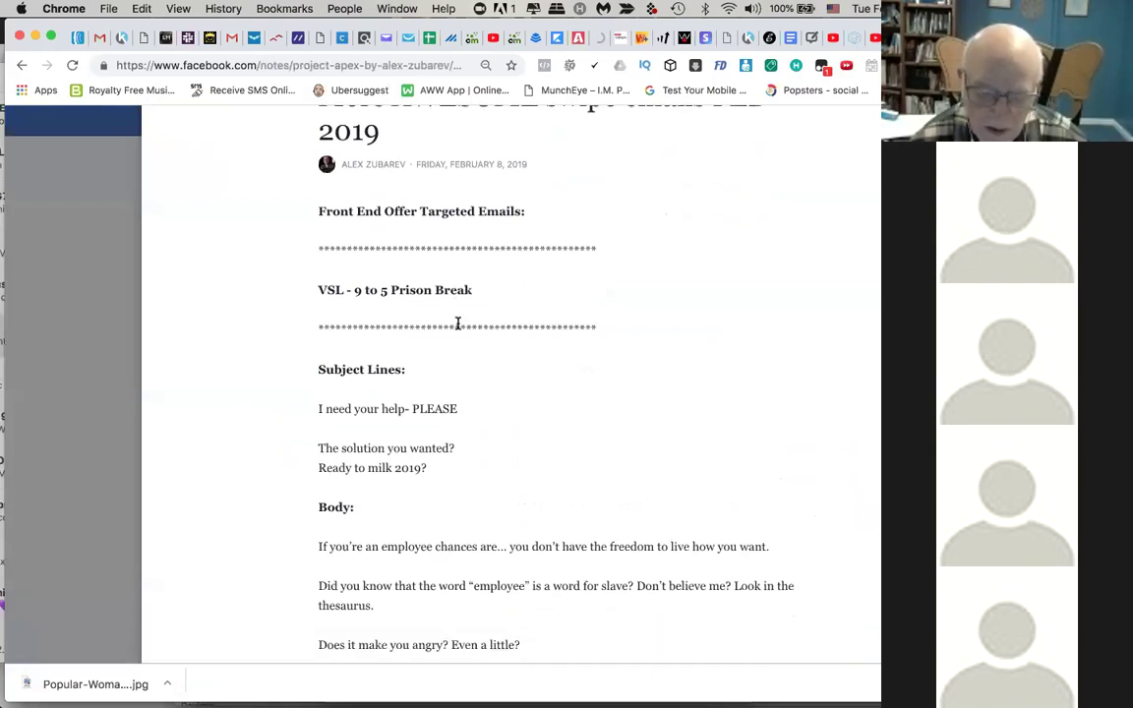
{"action": "scroll", "coordinate": [417, 386], "scroll_direction": "down", "scroll_amount": 2}
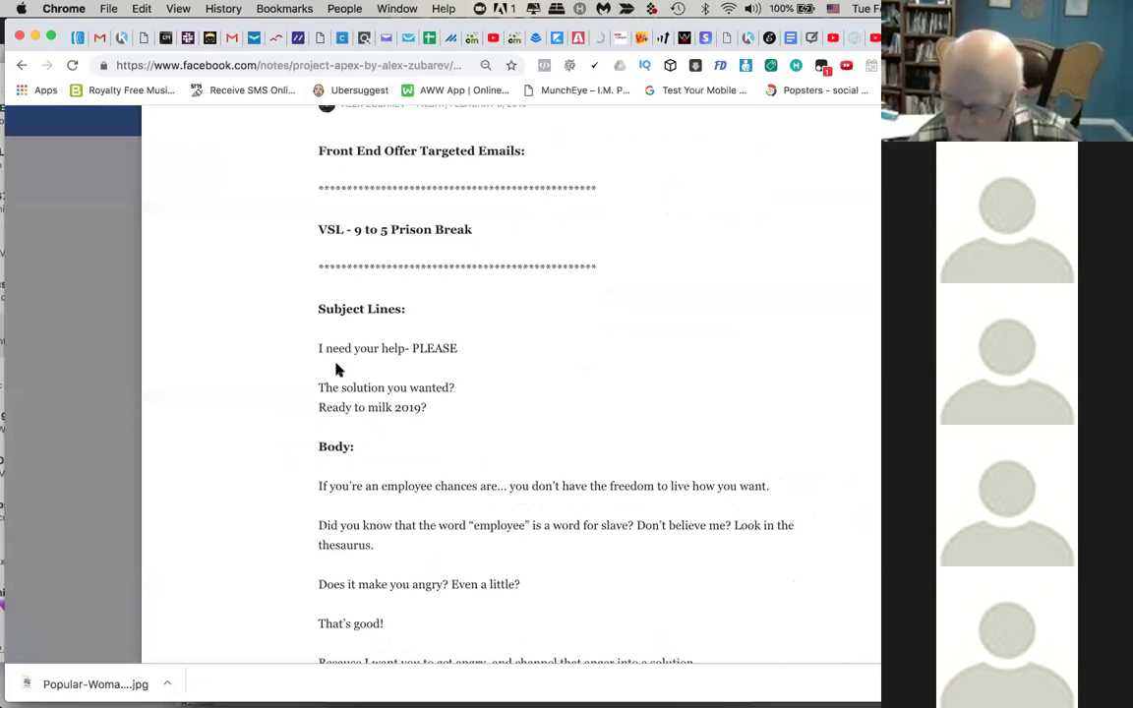
{"action": "scroll", "coordinate": [335, 368], "scroll_direction": "down", "scroll_amount": 4}
{"action": "scroll", "coordinate": [335, 369], "scroll_direction": "down", "scroll_amount": 2}
{"action": "scroll", "coordinate": [335, 368], "scroll_direction": "down", "scroll_amount": 9}
{"action": "scroll", "coordinate": [335, 369], "scroll_direction": "down", "scroll_amount": 20}
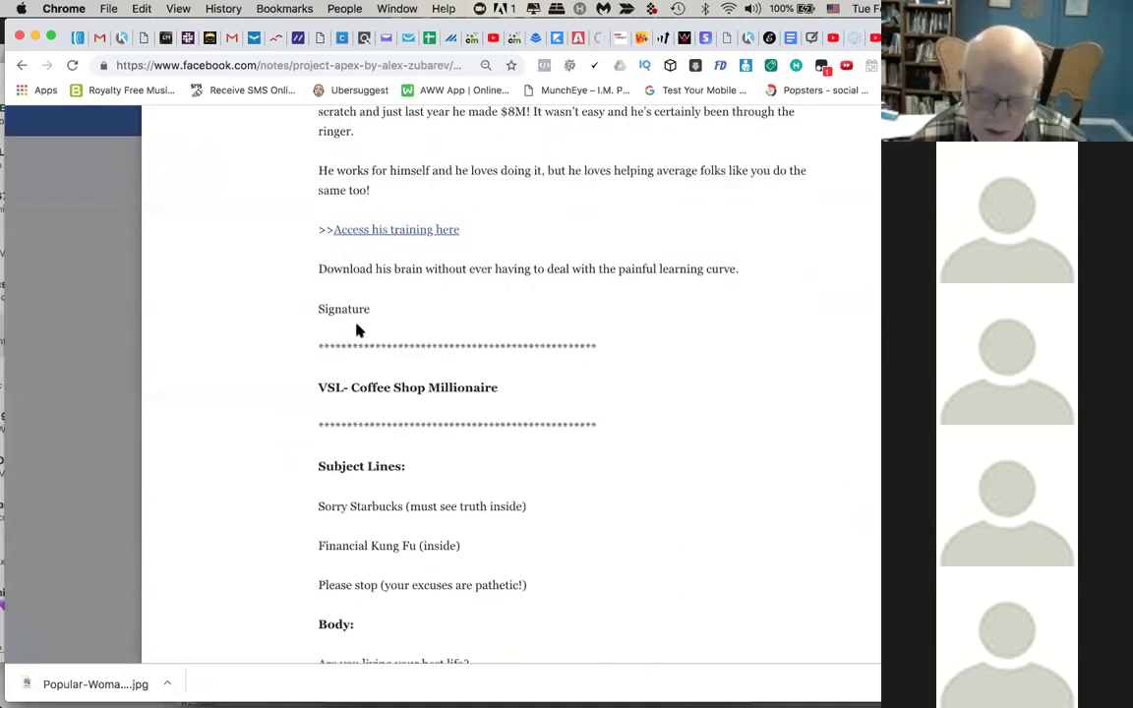
{"action": "scroll", "coordinate": [357, 328], "scroll_direction": "down", "scroll_amount": 11}
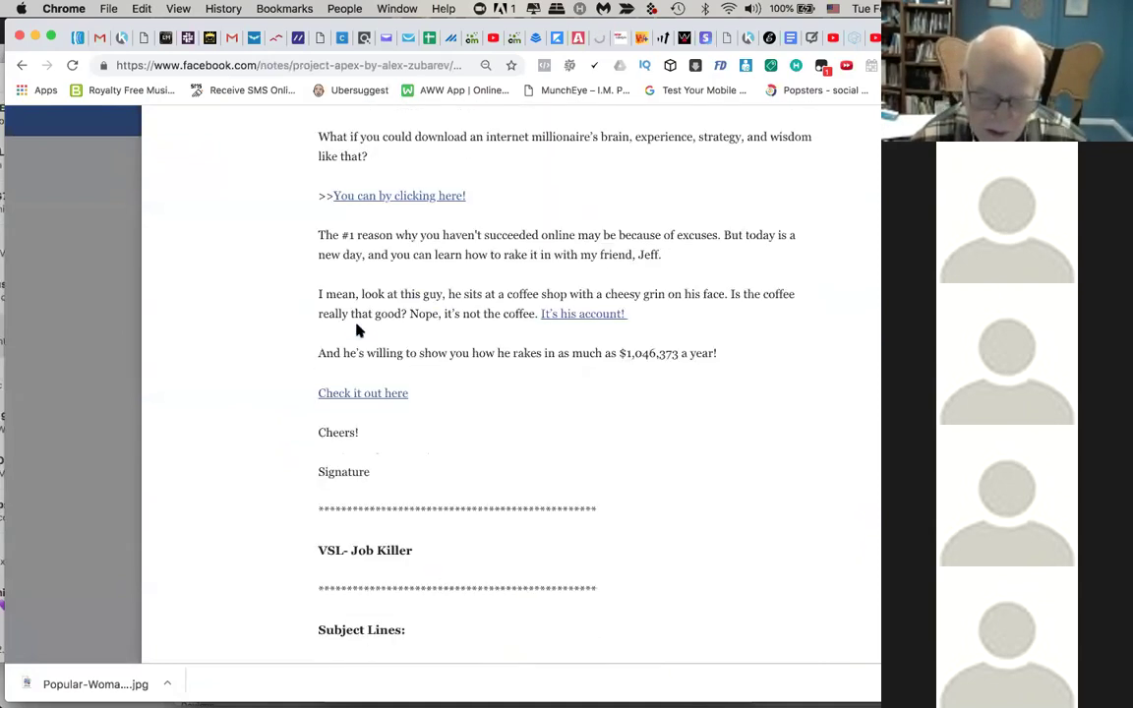
{"action": "scroll", "coordinate": [357, 328], "scroll_direction": "down", "scroll_amount": 6}
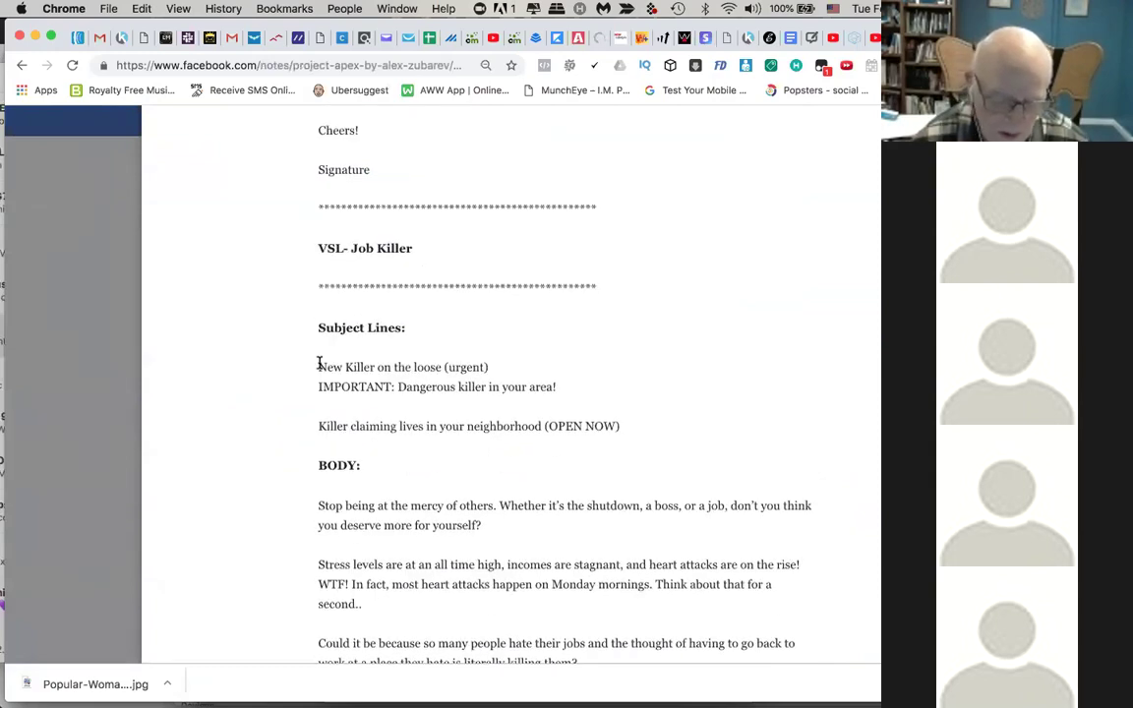
{"action": "scroll", "coordinate": [320, 360], "scroll_direction": "down", "scroll_amount": 1}
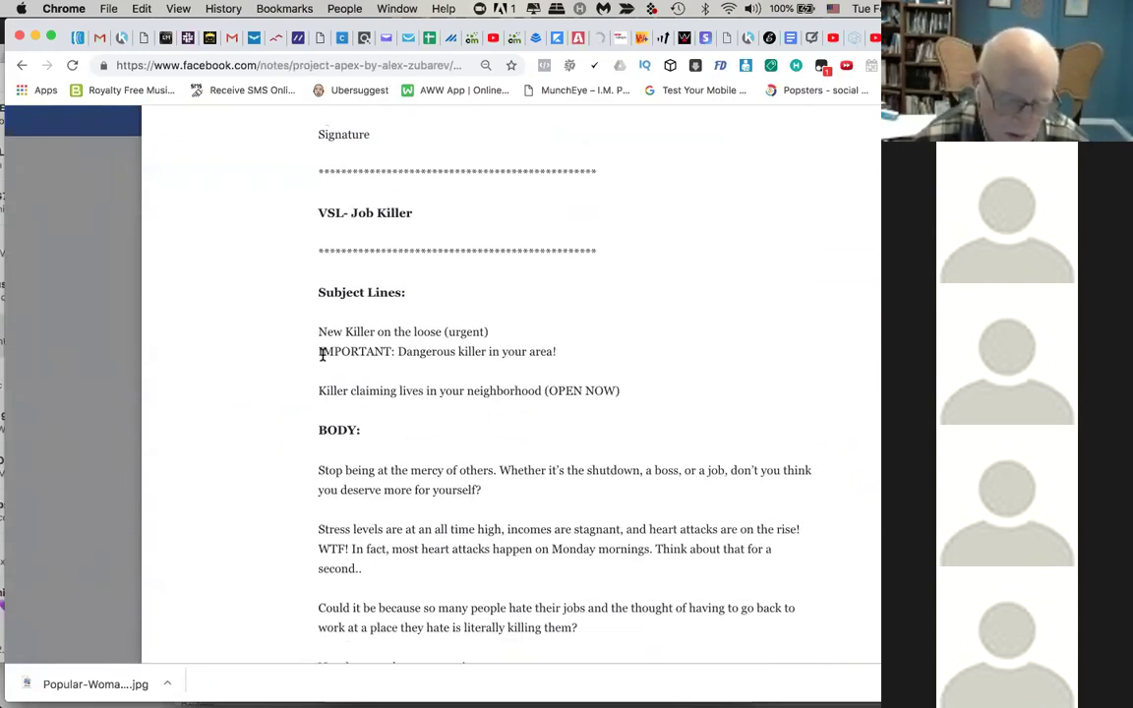
{"action": "left_click_drag", "start_coordinate": [319, 354], "coordinate": [568, 351]}
{"action": "key", "text": "super+c"}
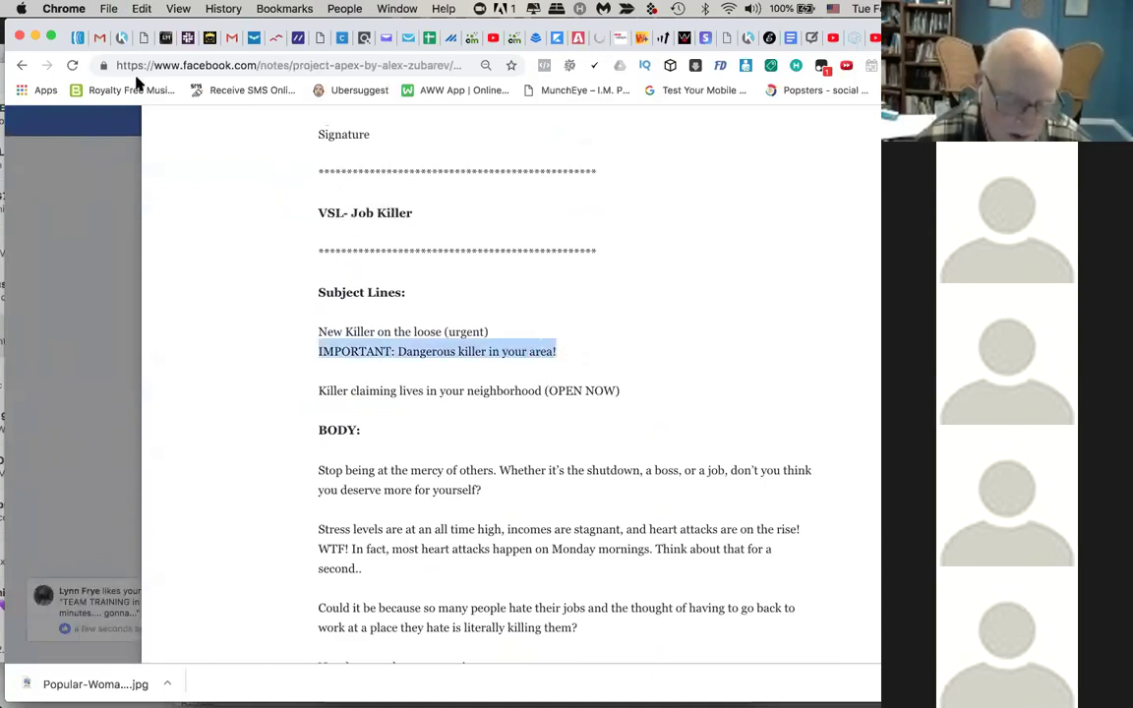
Step: Switch to AWeber and create a new message in the HTML editor
{"action": "left_click", "coordinate": [78, 38]}
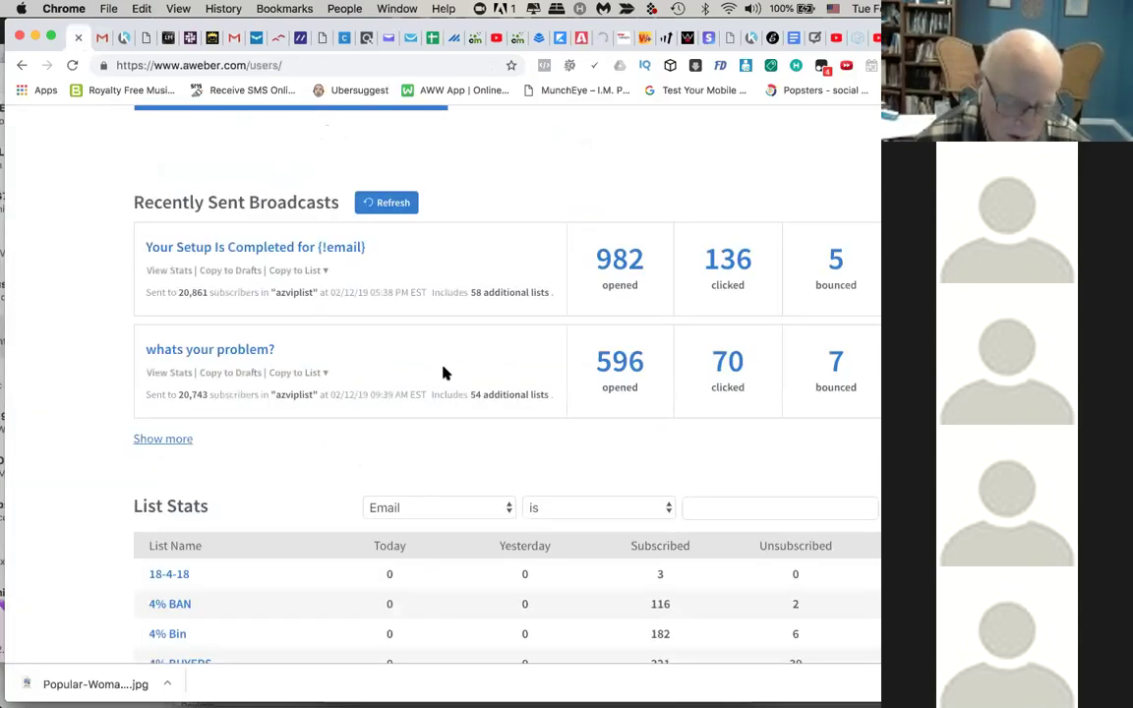
{"action": "scroll", "coordinate": [399, 356], "scroll_direction": "up", "scroll_amount": 5}
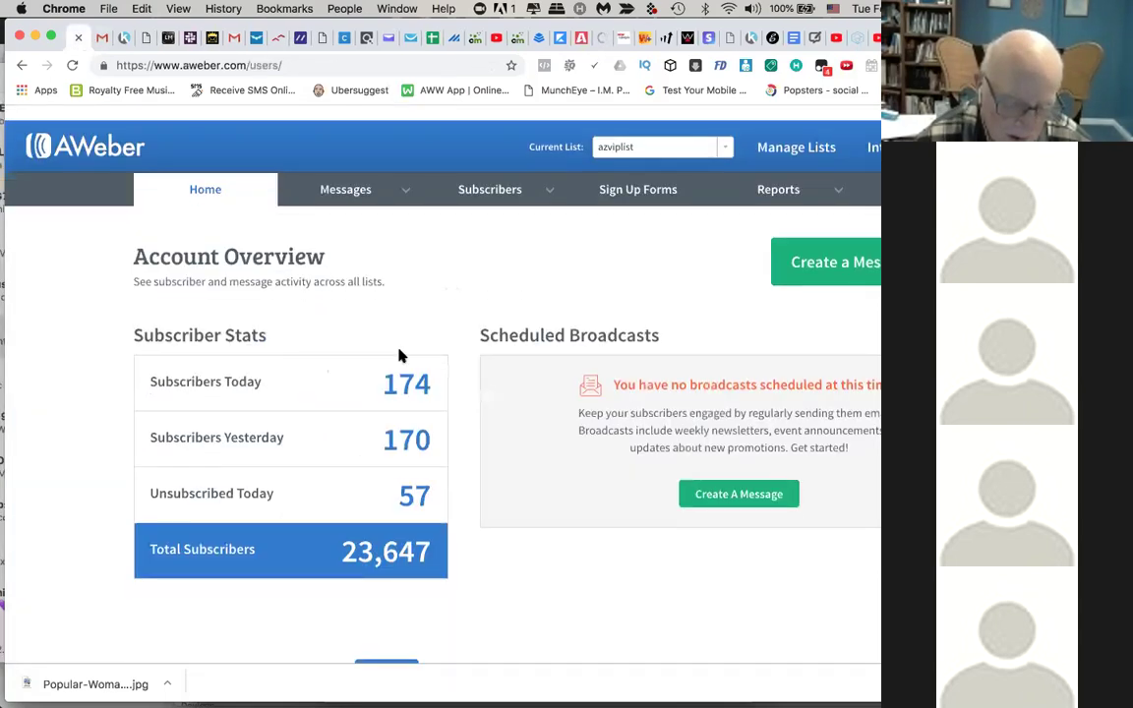
{"action": "left_click", "coordinate": [861, 249]}
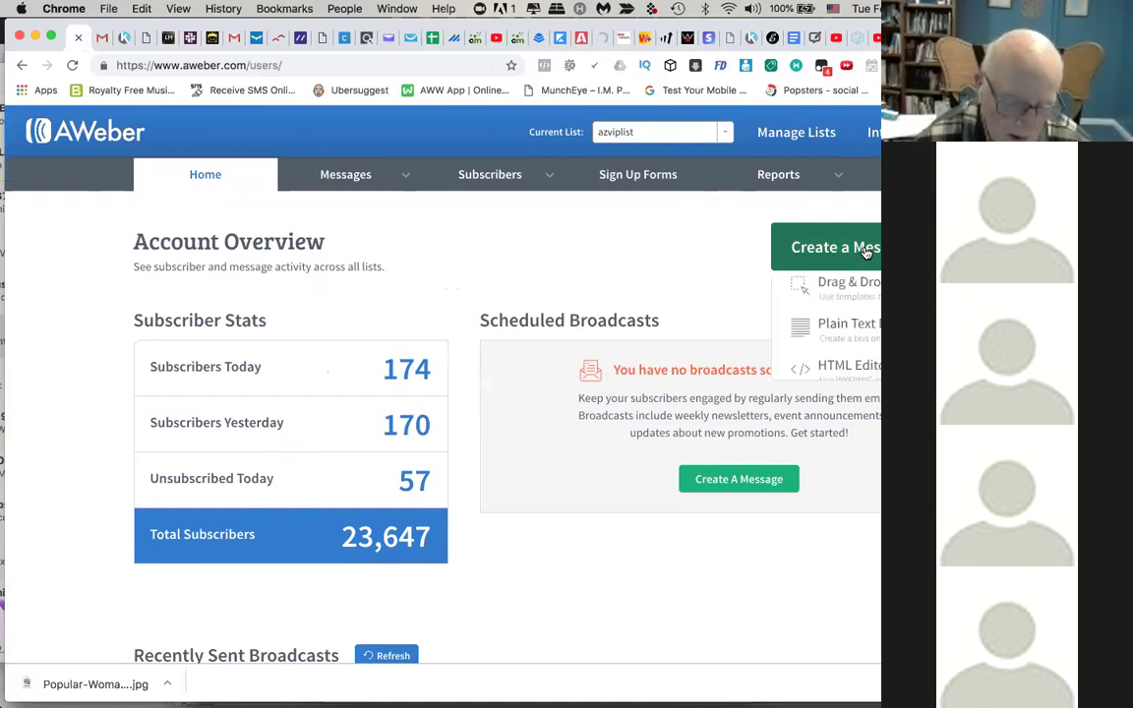
{"action": "left_click", "coordinate": [851, 374]}
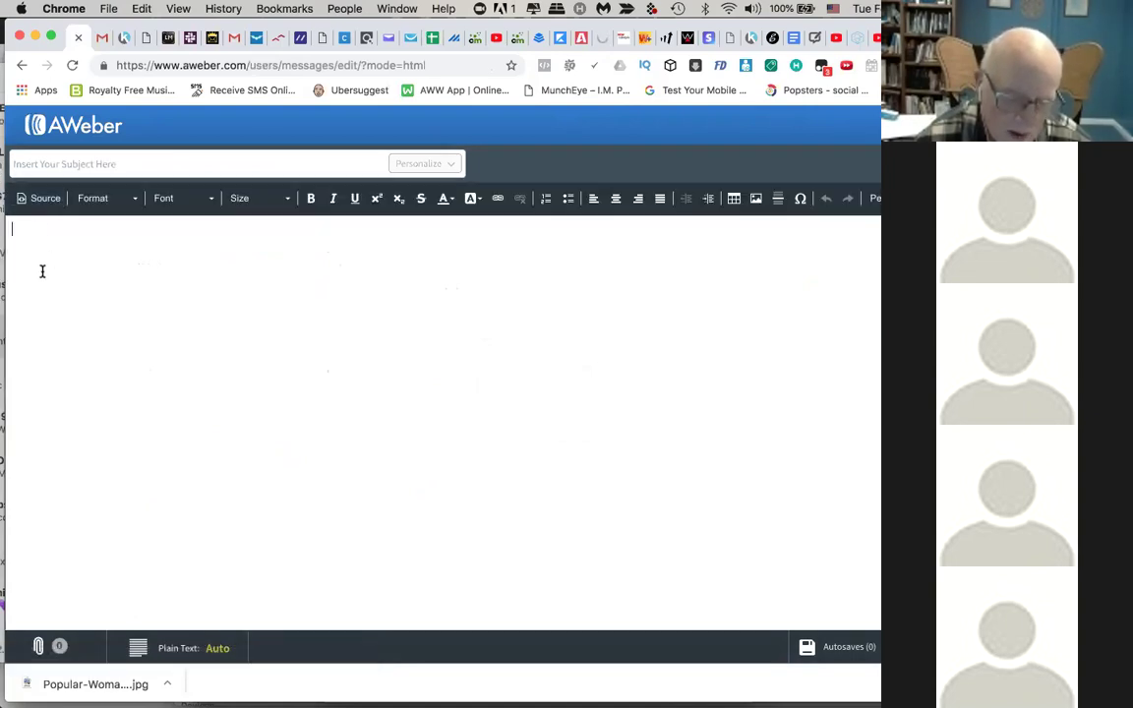
Step: Paste the copied line "IMPORTANT: Dangerous killer in your area!" as the message subject
{"action": "key", "text": "super+v"}
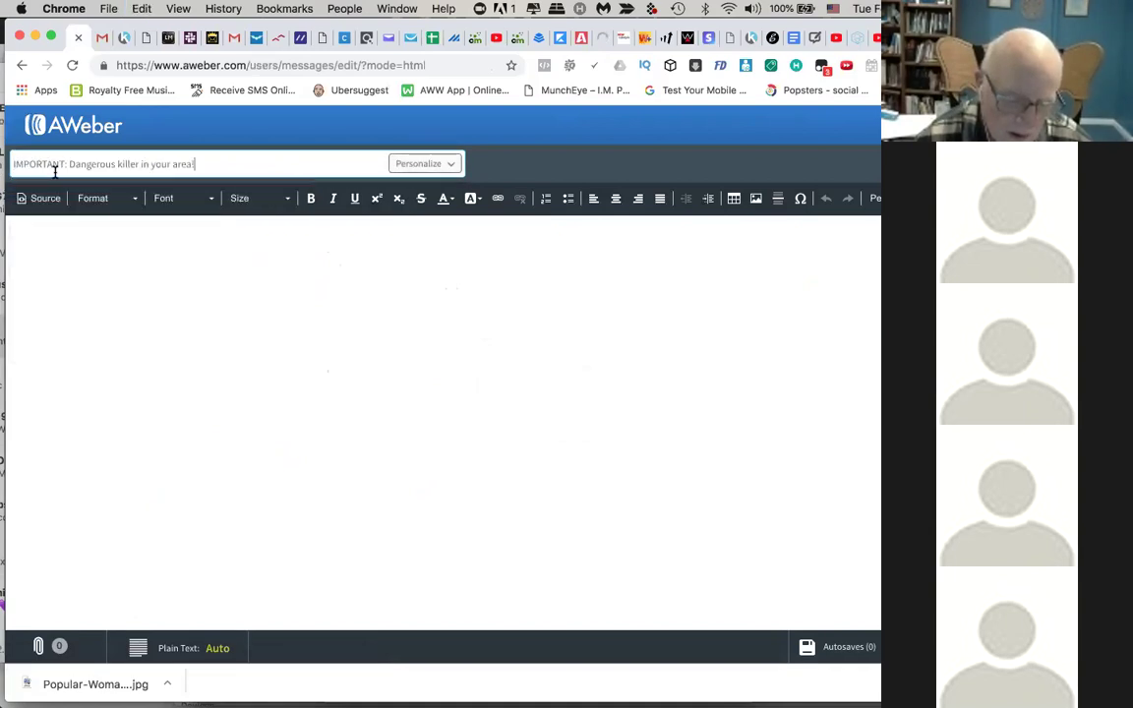
{"action": "left_click_drag", "start_coordinate": [71, 165], "coordinate": [197, 169]}
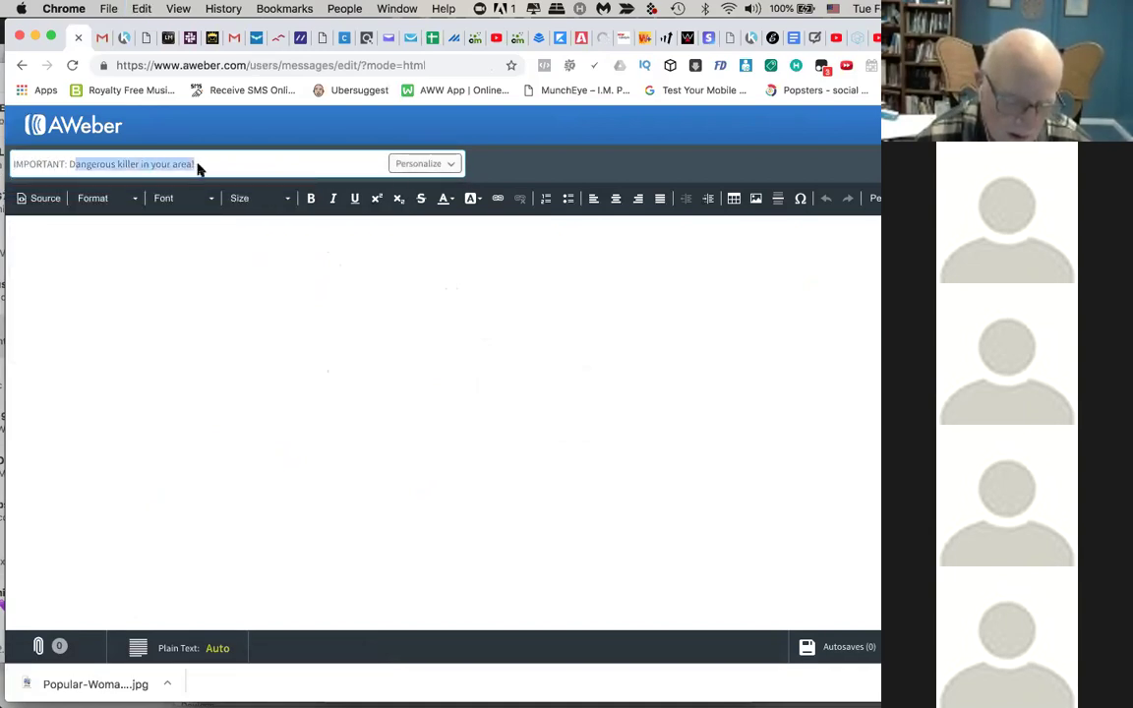
{"action": "left_click", "coordinate": [116, 164]}
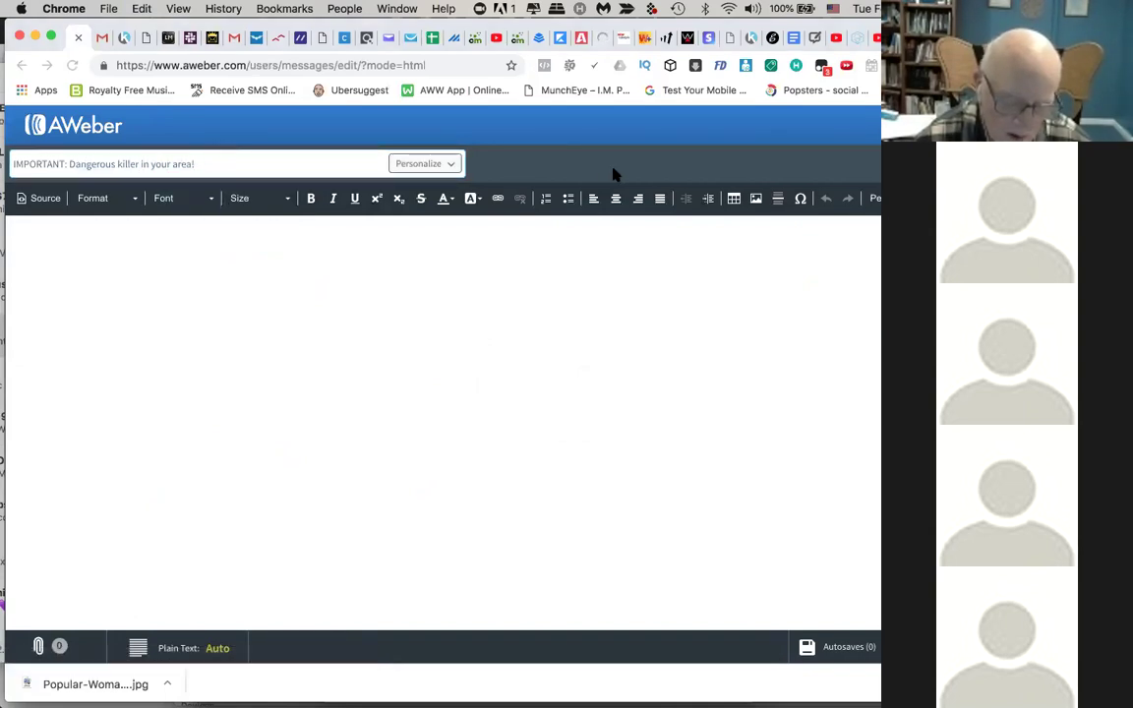
{"action": "left_click", "coordinate": [287, 172]}
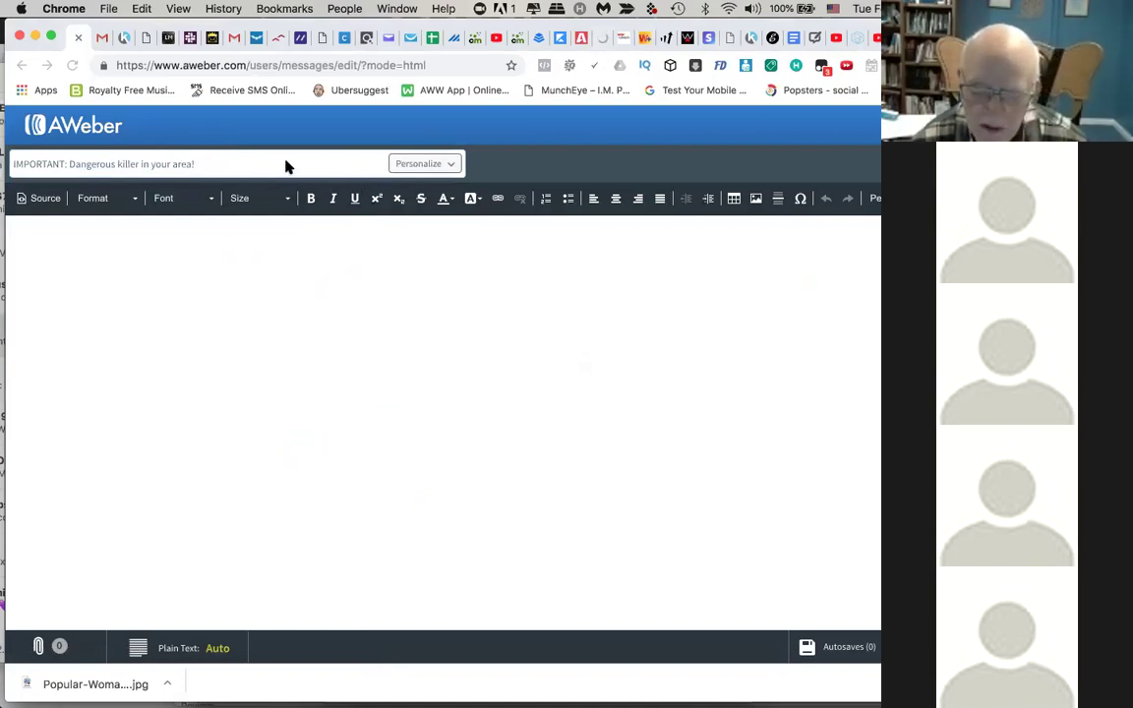
{"action": "left_click", "coordinate": [71, 235]}
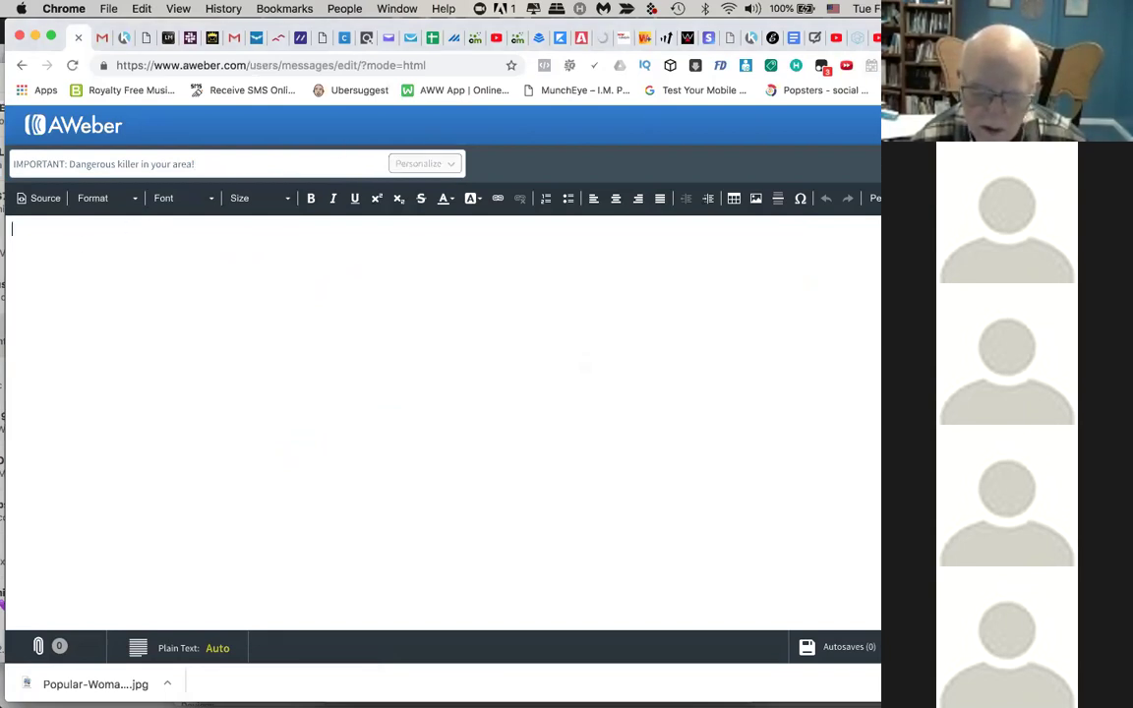
Step: Copy the "VSL- Job Killer" email body from the Facebook swipe document, from "Stop being at the mercy of others" through "Signature"
{"action": "key", "text": "super+grave"}
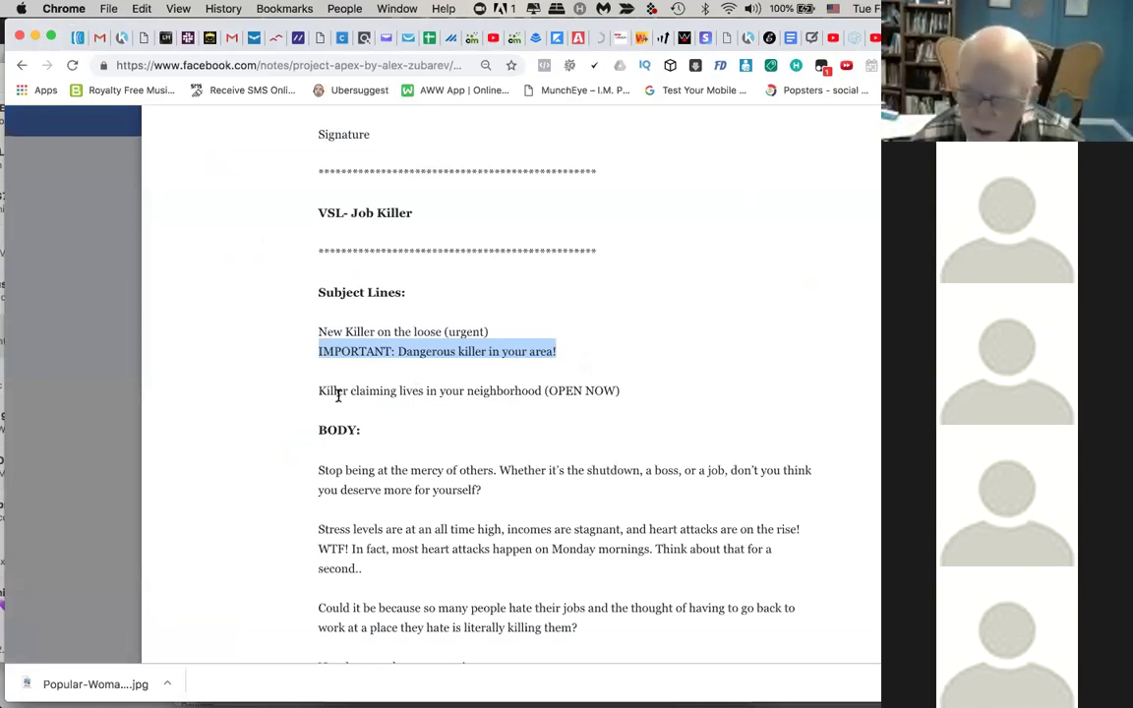
{"action": "left_click_drag", "start_coordinate": [317, 391], "coordinate": [630, 398]}
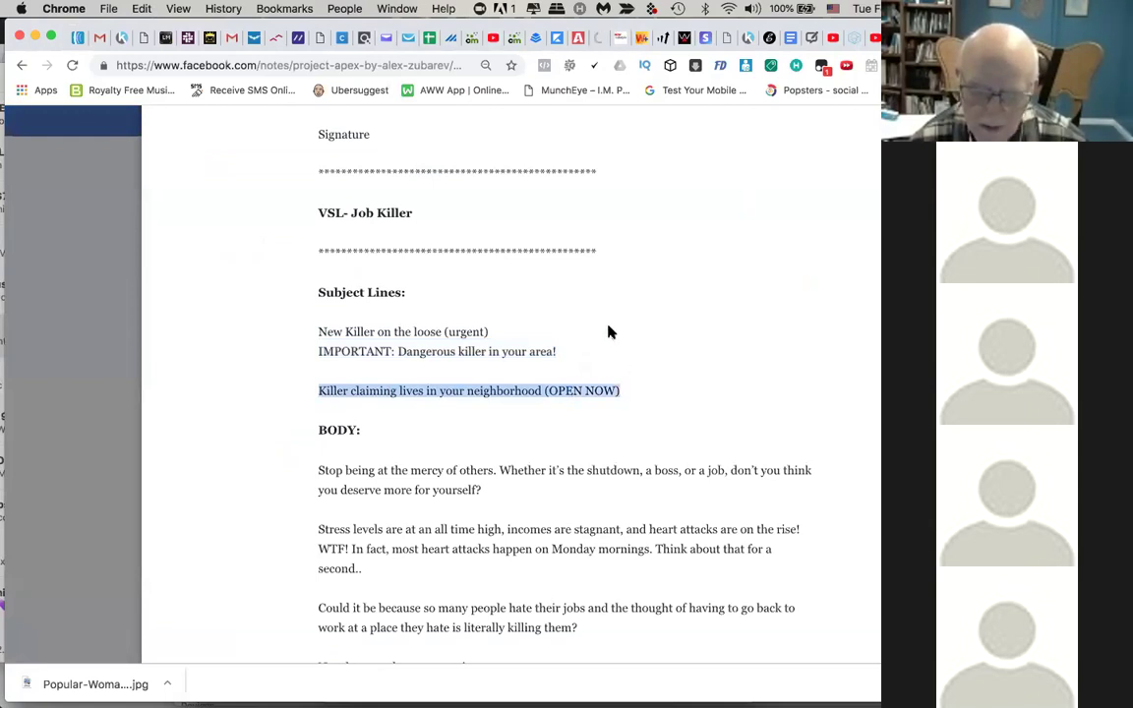
{"action": "scroll", "coordinate": [607, 328], "scroll_direction": "down", "scroll_amount": 2}
{"action": "scroll", "coordinate": [561, 336], "scroll_direction": "down", "scroll_amount": 2}
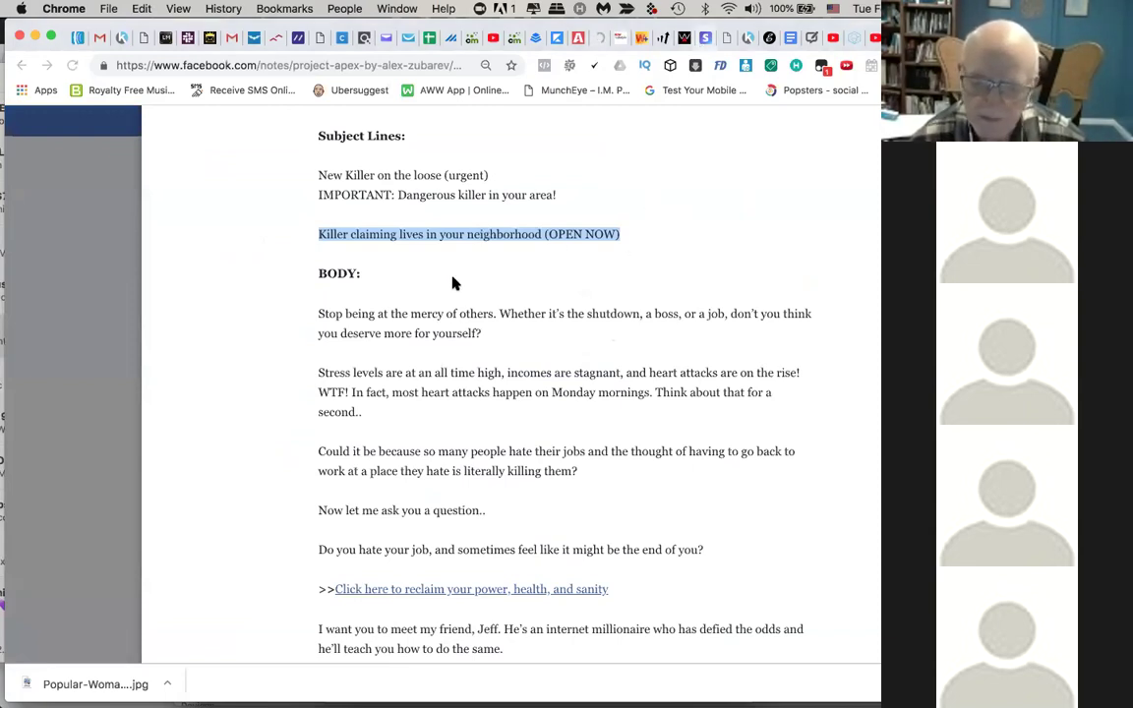
{"action": "scroll", "coordinate": [398, 282], "scroll_direction": "down", "scroll_amount": 1}
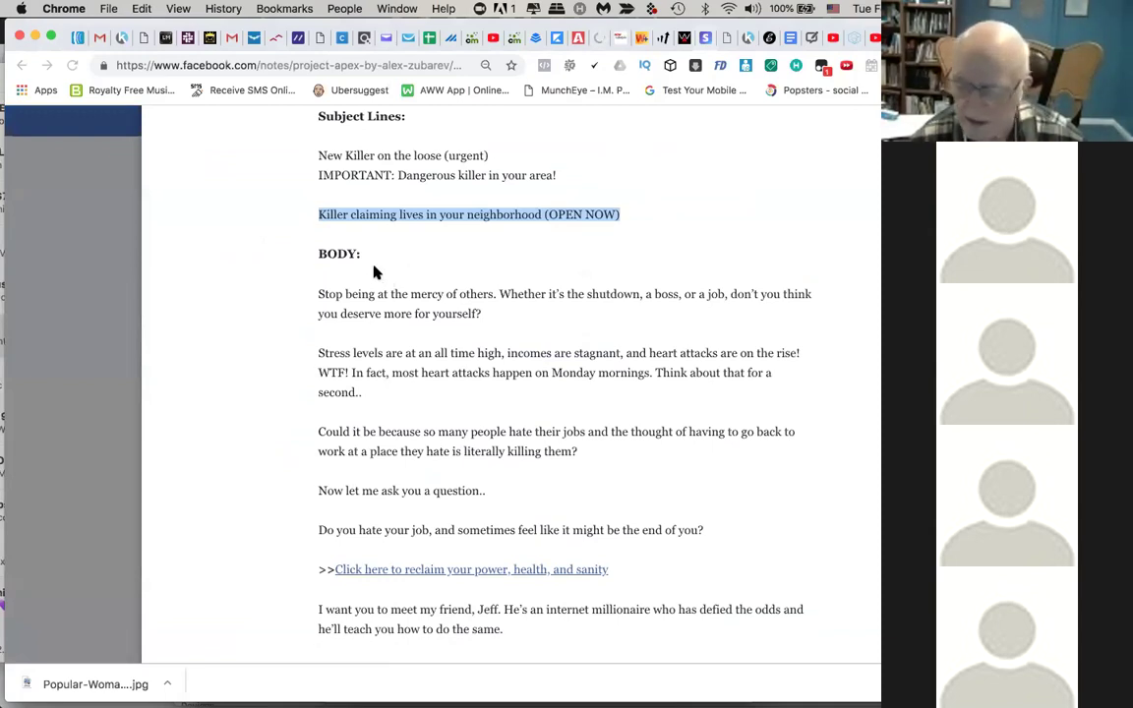
{"action": "left_click_drag", "start_coordinate": [312, 293], "coordinate": [371, 306]}
{"action": "scroll", "coordinate": [372, 309], "scroll_direction": "down", "scroll_amount": 5}
{"action": "scroll", "coordinate": [374, 313], "scroll_direction": "down", "scroll_amount": 5}
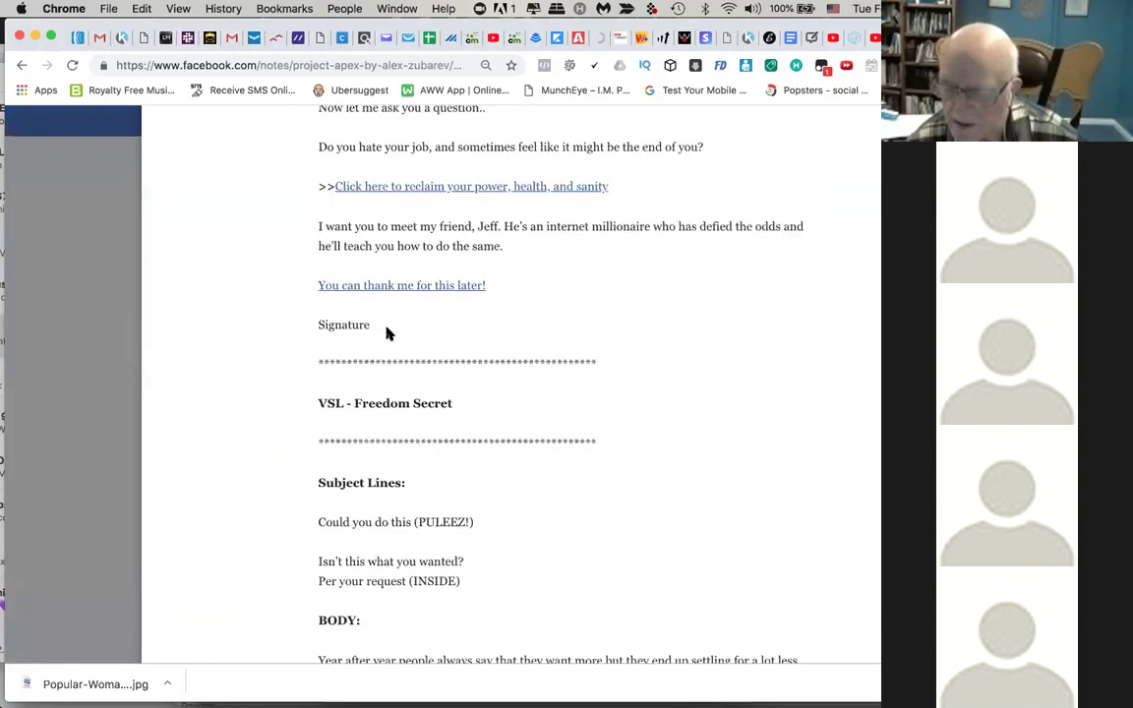
{"action": "left_click", "coordinate": [384, 326], "text": "shift"}
{"action": "key", "text": "super+c"}
{"action": "key", "text": "super+c"}
Step: Paste the copied Job Killer text into the body of the AWeber message
{"action": "left_click", "coordinate": [79, 40]}
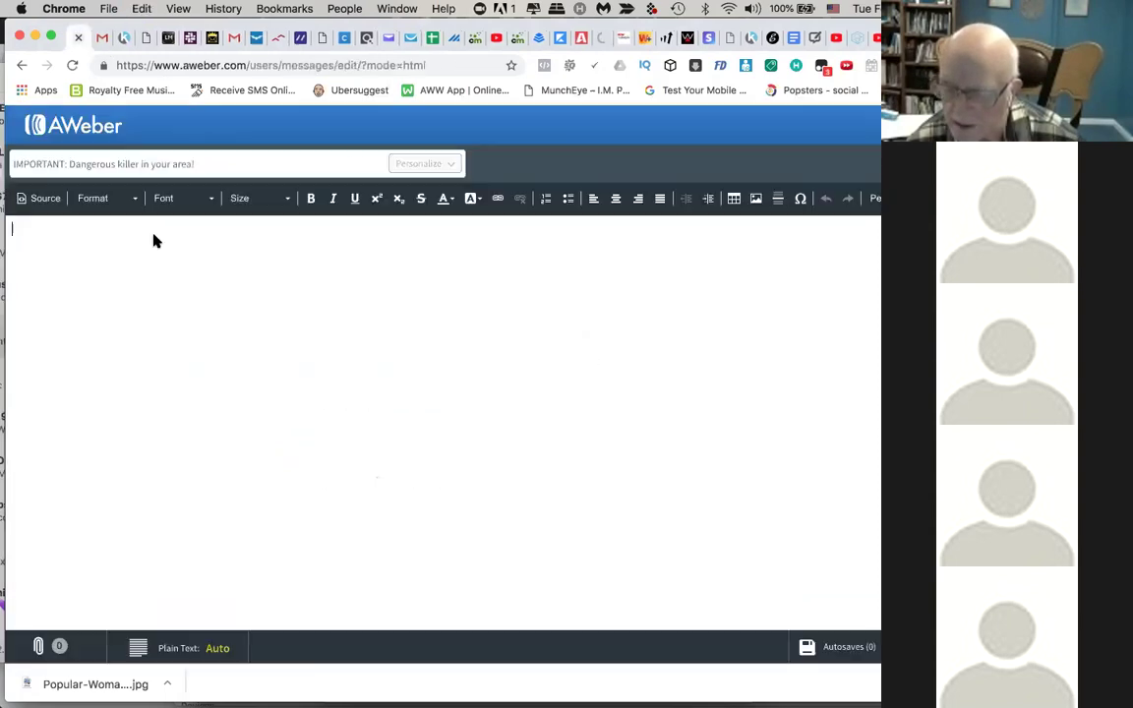
{"action": "key", "text": "super+v"}
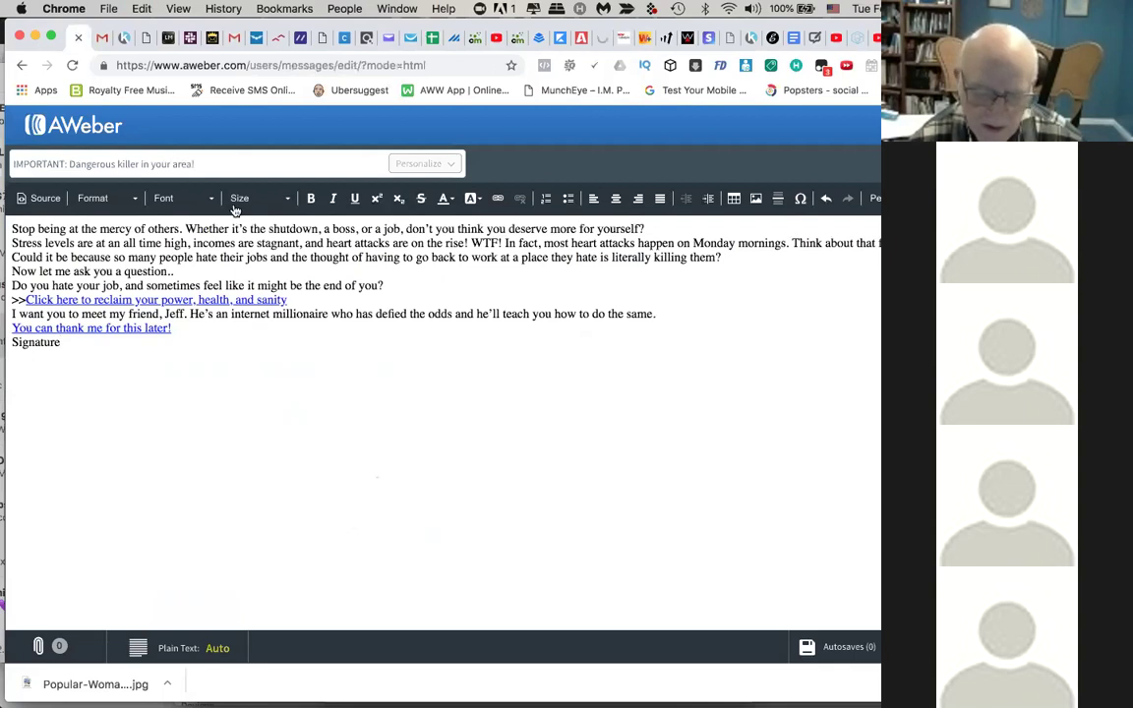
{"action": "key", "text": "super+a"}
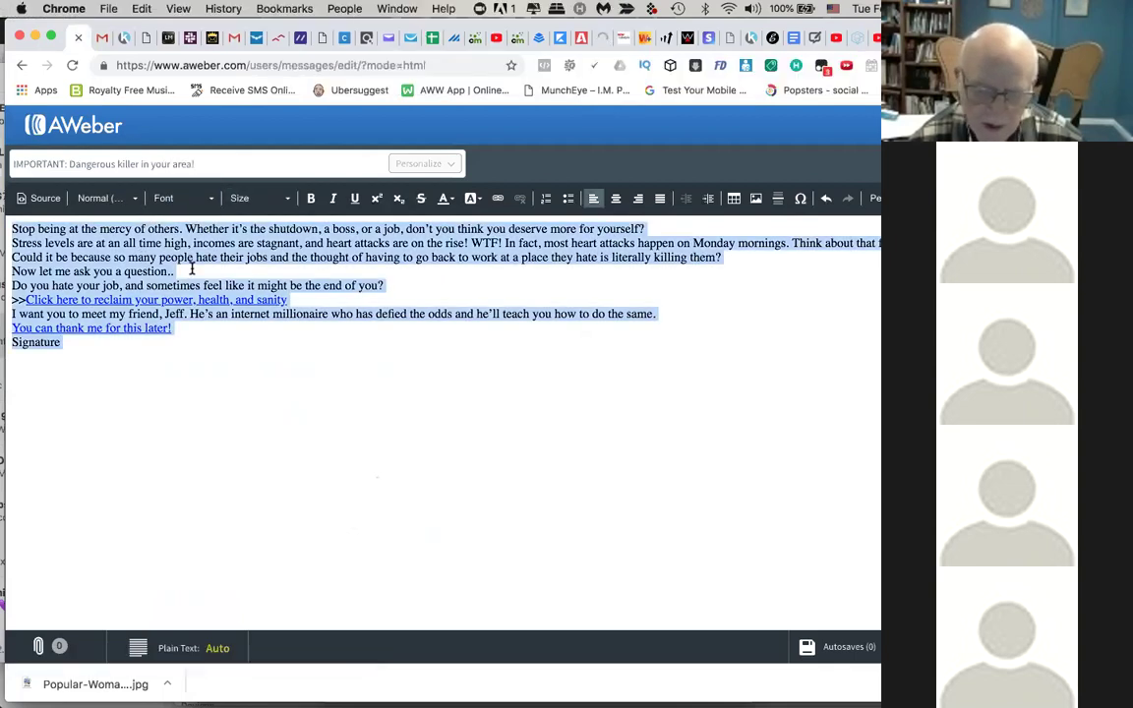
{"action": "left_click", "coordinate": [192, 268]}
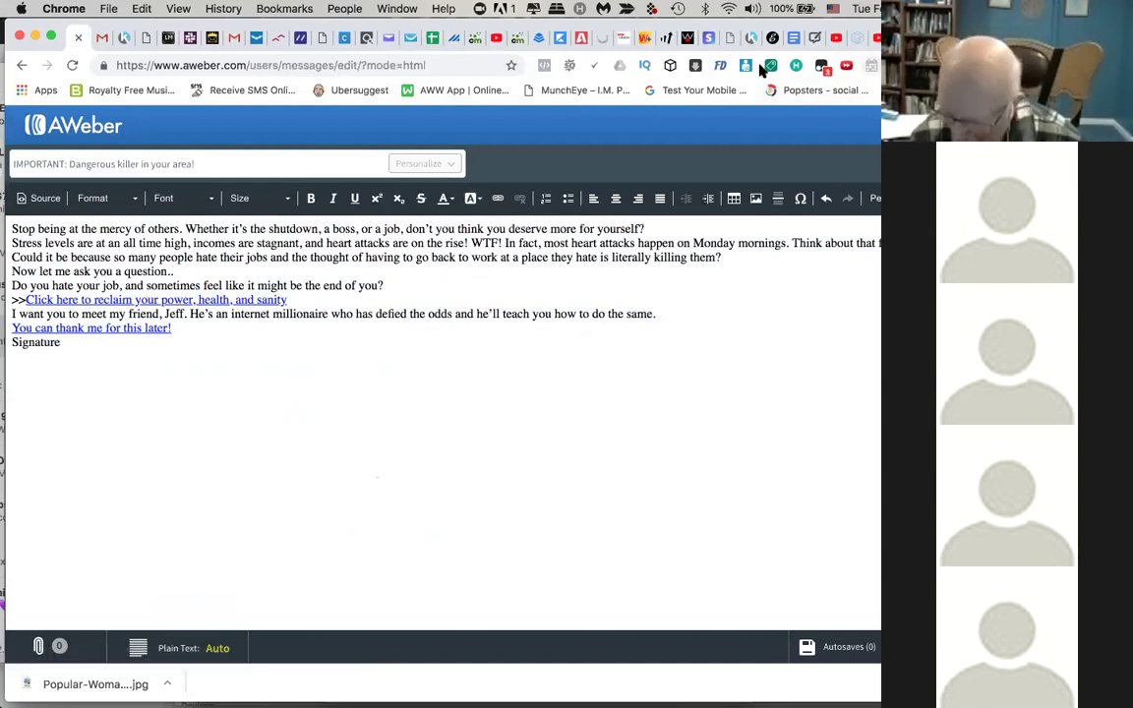
{"action": "key", "text": "super+t"}
{"action": "type", "text": "e"}
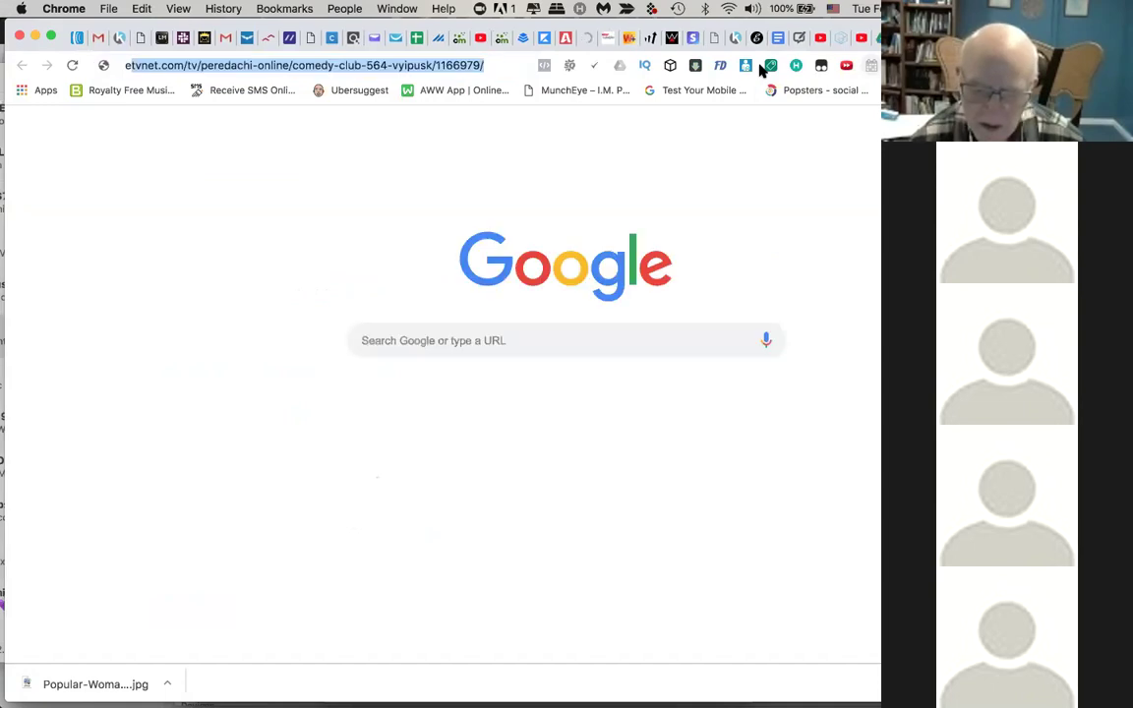
{"action": "type", "text": "mail formatting tool"}
{"action": "key", "text": "Return"}
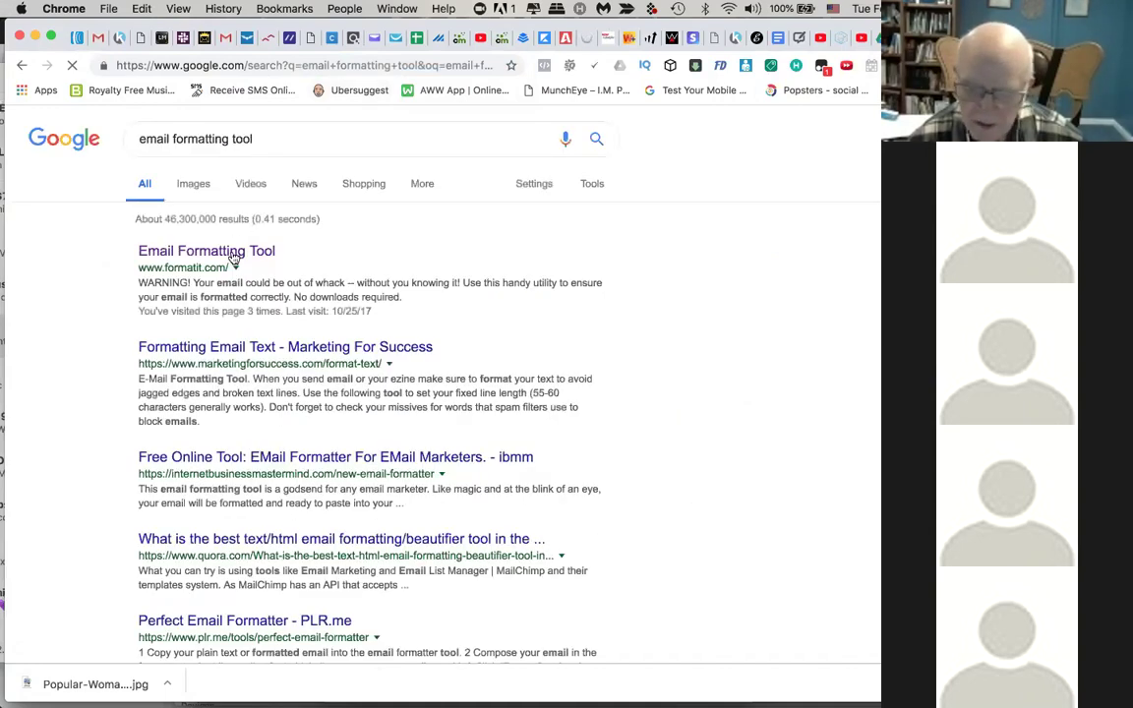
{"action": "left_click", "coordinate": [233, 256]}
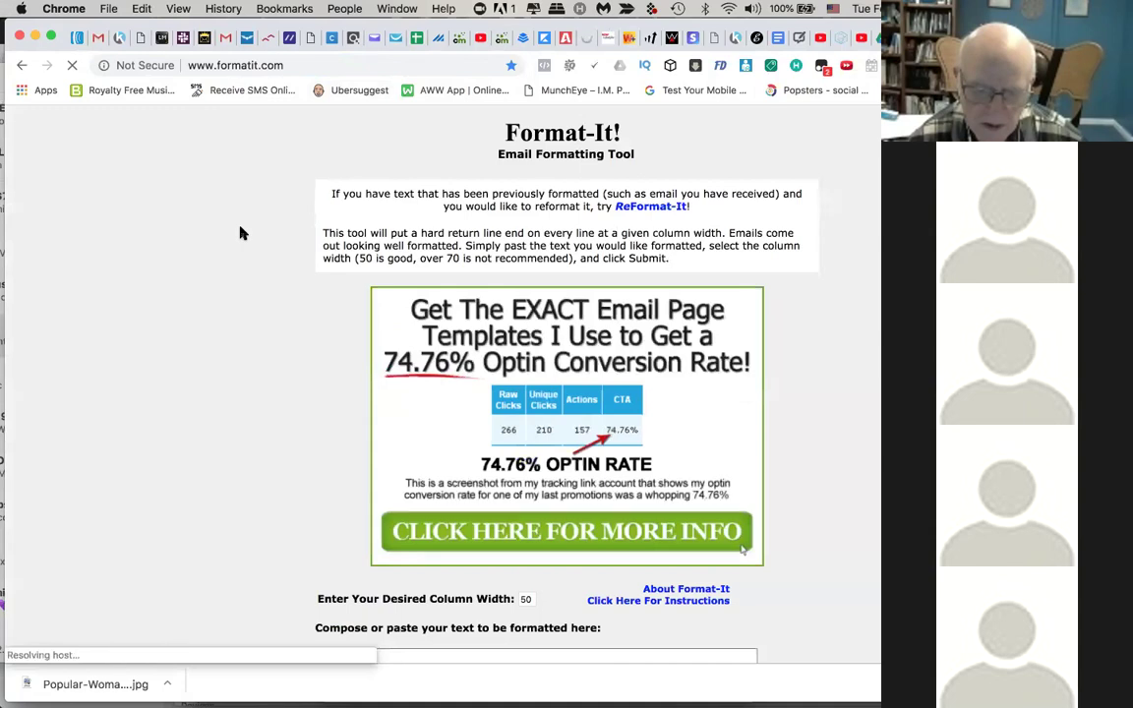
Step: Format the pasted Job Killer text with New Paragraph Detection at a column width of 50
{"action": "scroll", "coordinate": [239, 232], "scroll_direction": "down", "scroll_amount": 5}
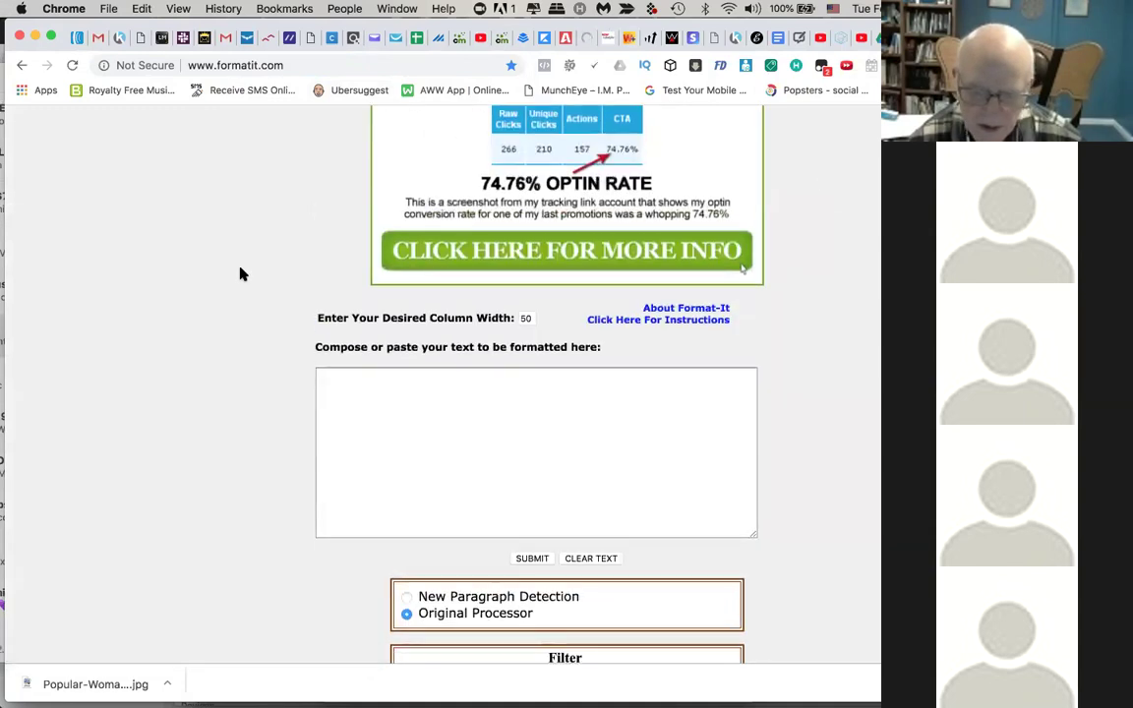
{"action": "scroll", "coordinate": [401, 371], "scroll_direction": "down", "scroll_amount": 1}
{"action": "left_click", "coordinate": [401, 372]}
{"action": "key", "text": "super+v"}
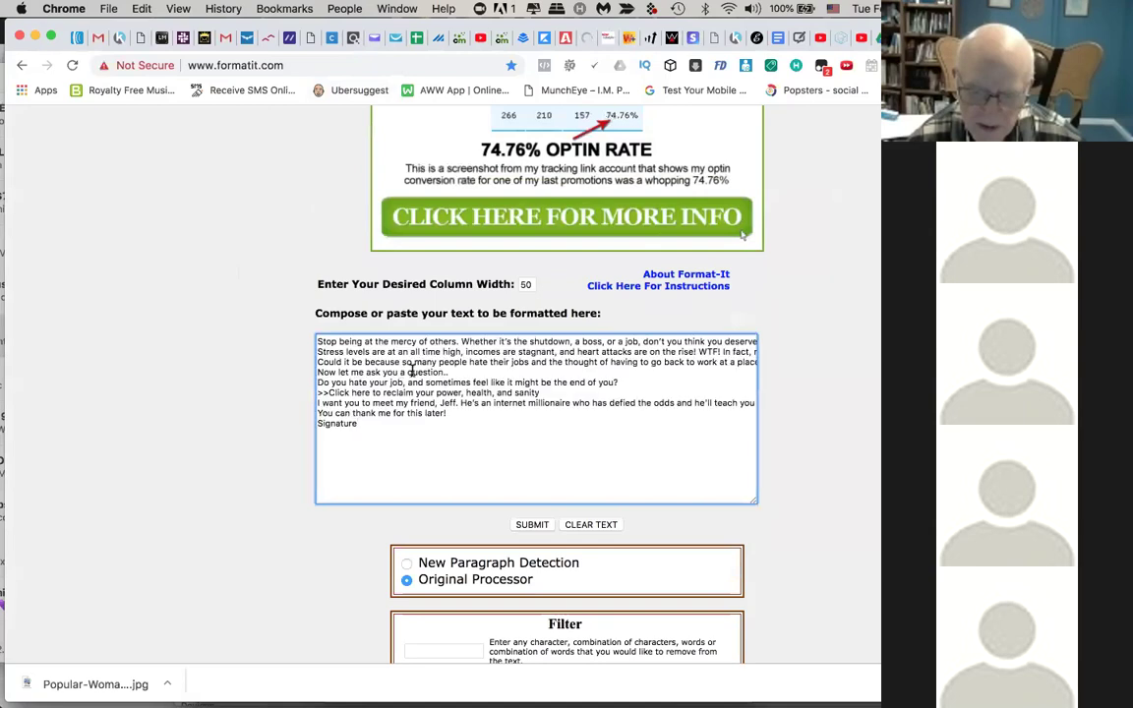
{"action": "scroll", "coordinate": [413, 325], "scroll_direction": "down", "scroll_amount": 5}
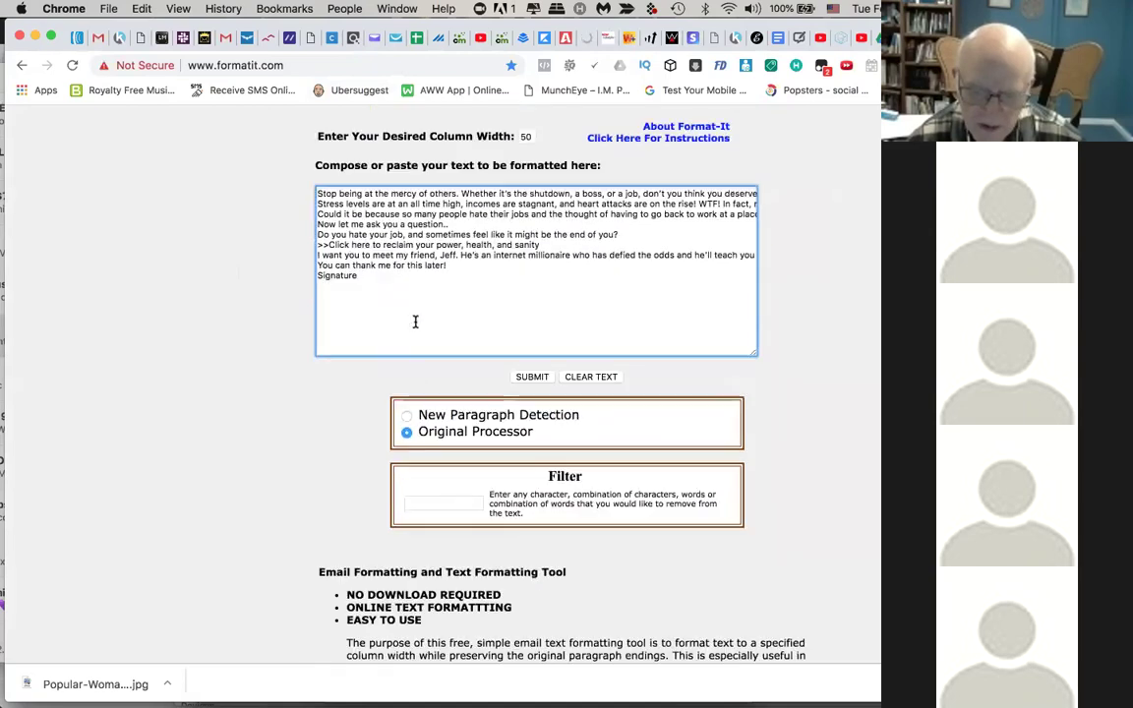
{"action": "left_click", "coordinate": [406, 416]}
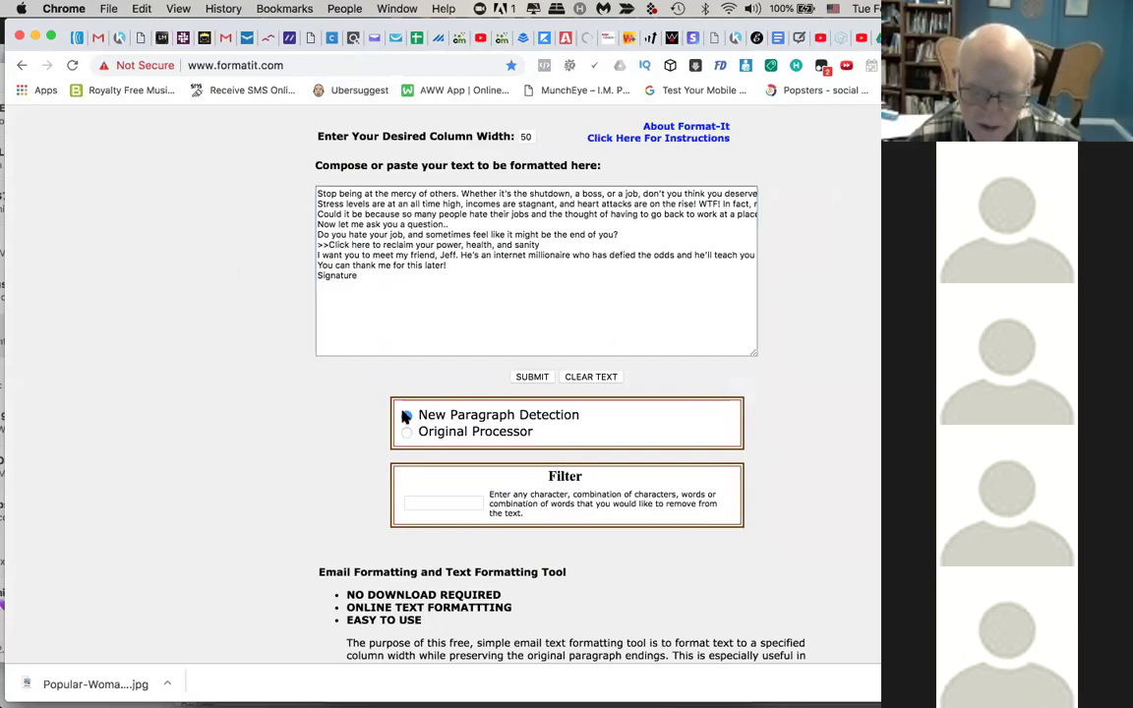
{"action": "scroll", "coordinate": [406, 416], "scroll_direction": "down", "scroll_amount": 8}
{"action": "scroll", "coordinate": [337, 321], "scroll_direction": "down", "scroll_amount": 20}
{"action": "scroll", "coordinate": [337, 322], "scroll_direction": "up", "scroll_amount": 20}
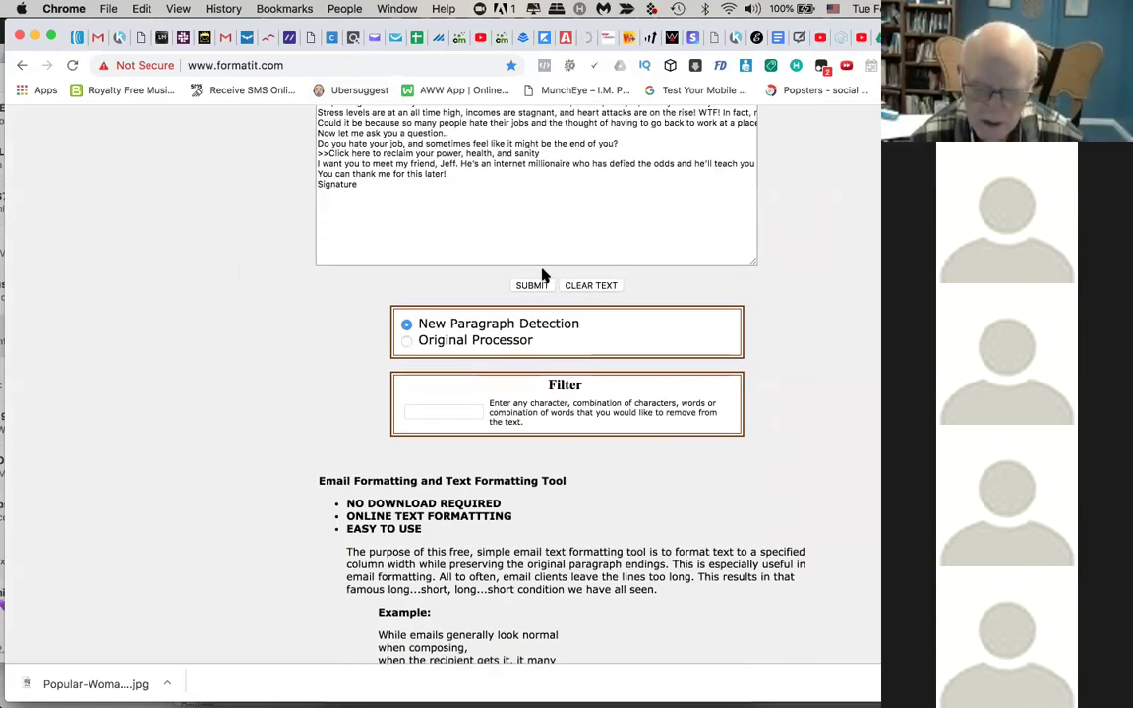
{"action": "left_click", "coordinate": [534, 286]}
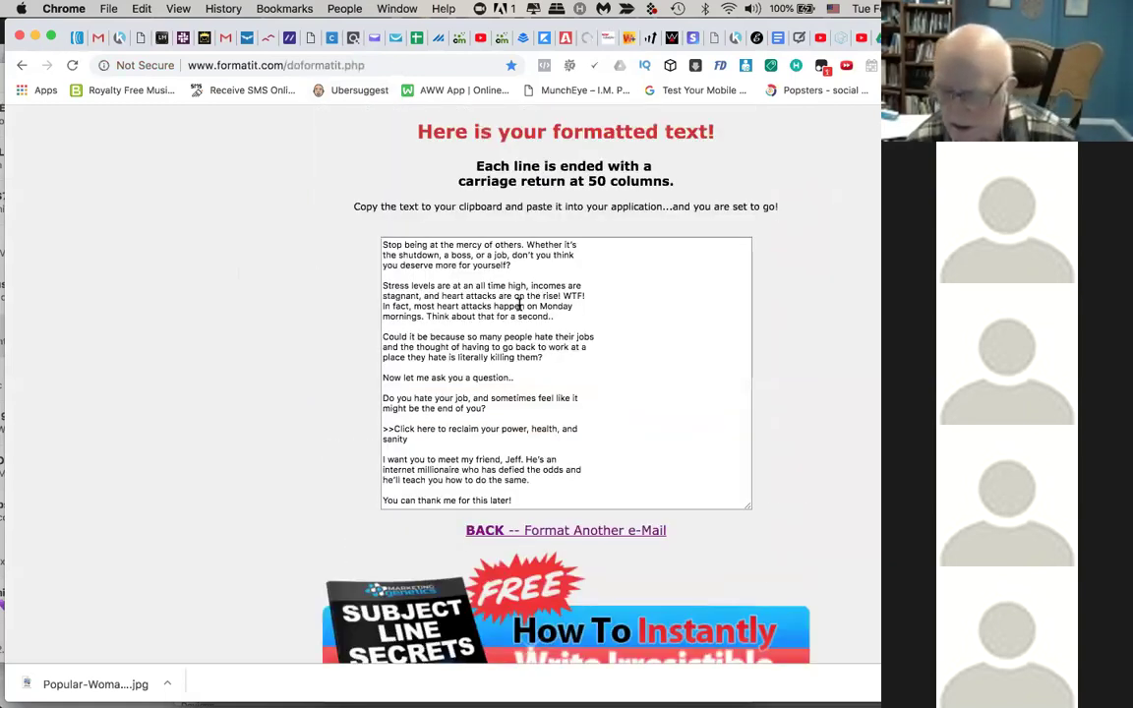
Step: Copy the entire formatted text and replace the AWeber message body with it
{"action": "left_click", "coordinate": [497, 302]}
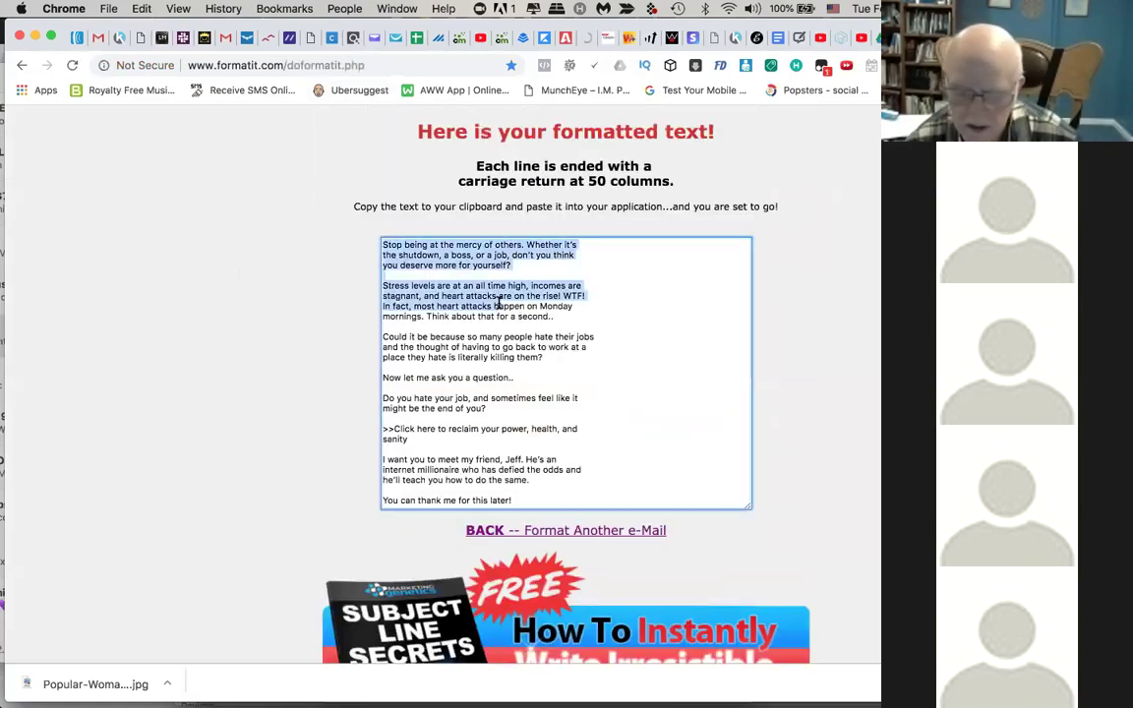
{"action": "key", "text": "super+c"}
{"action": "key", "text": "super+c"}
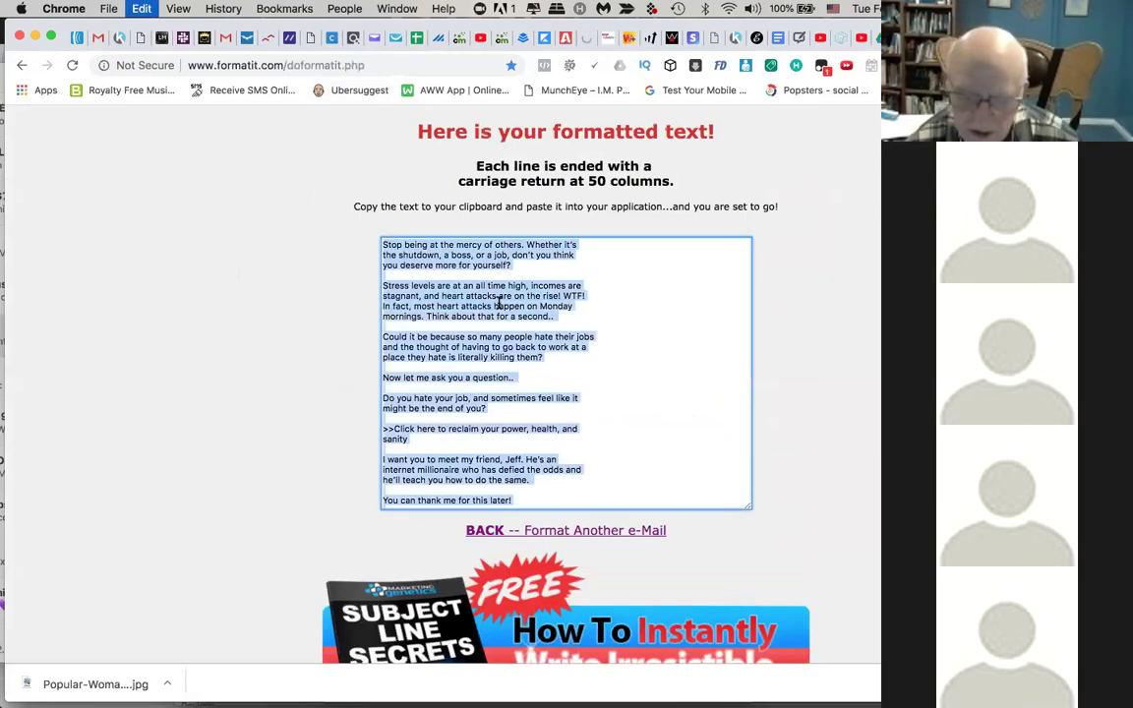
{"action": "left_click", "coordinate": [76, 39]}
{"action": "key", "text": "super+a"}
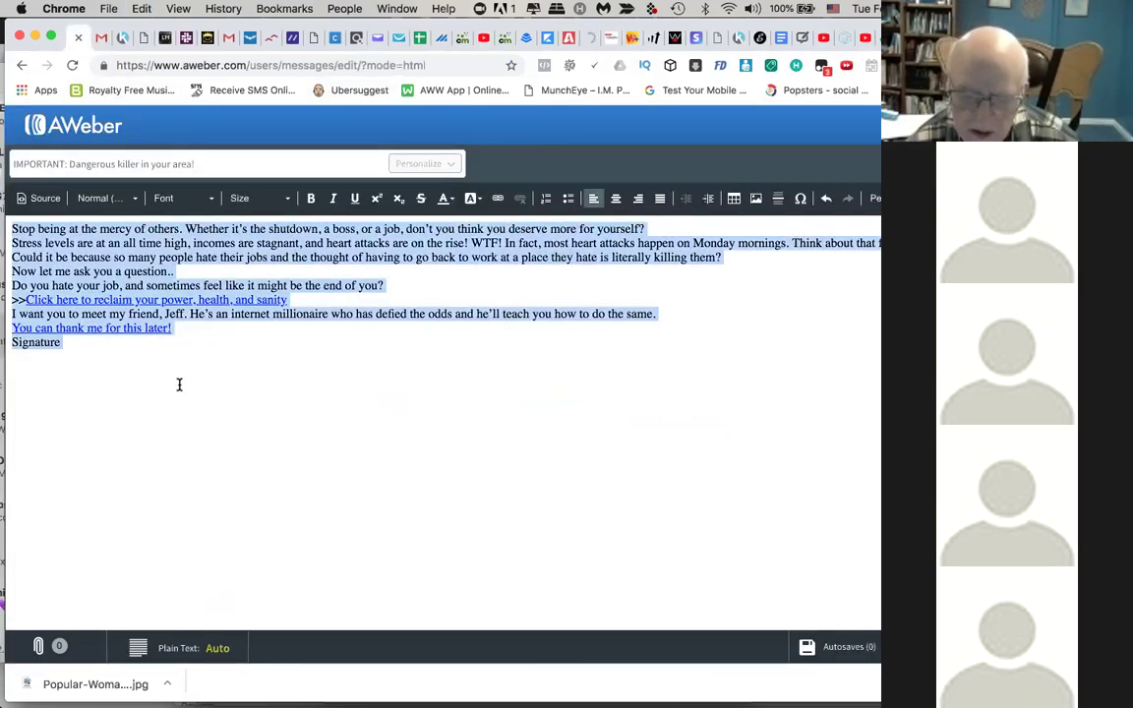
{"action": "key", "text": "BackSpace"}
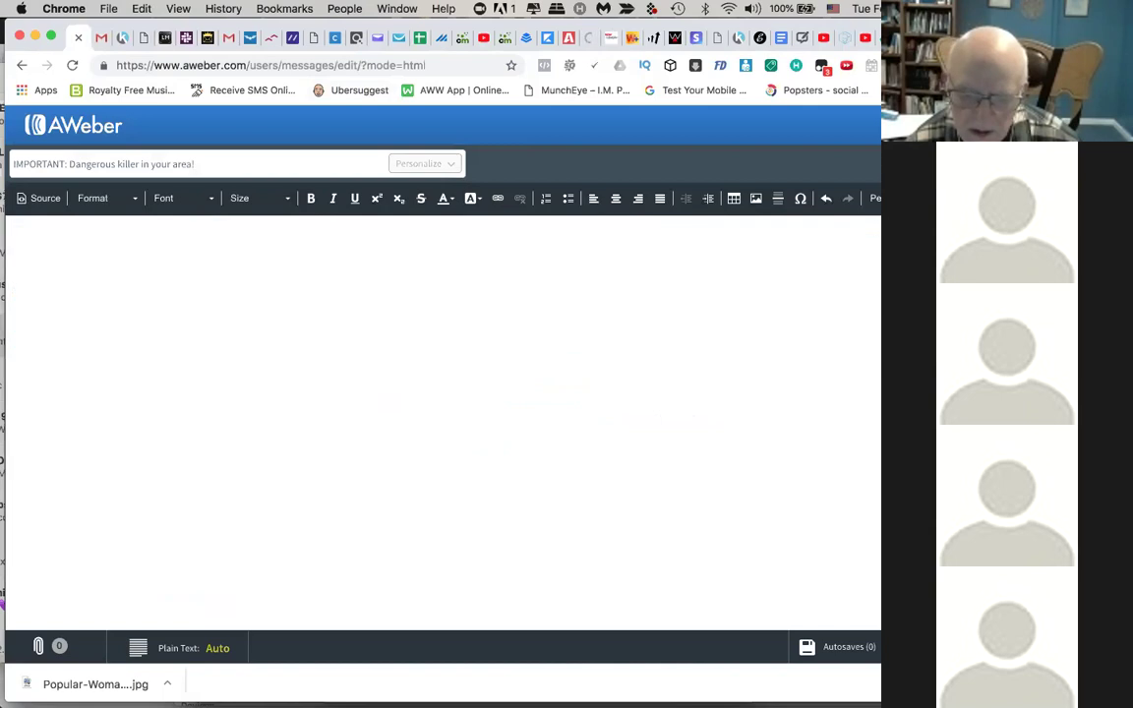
{"action": "key", "text": "super+v"}
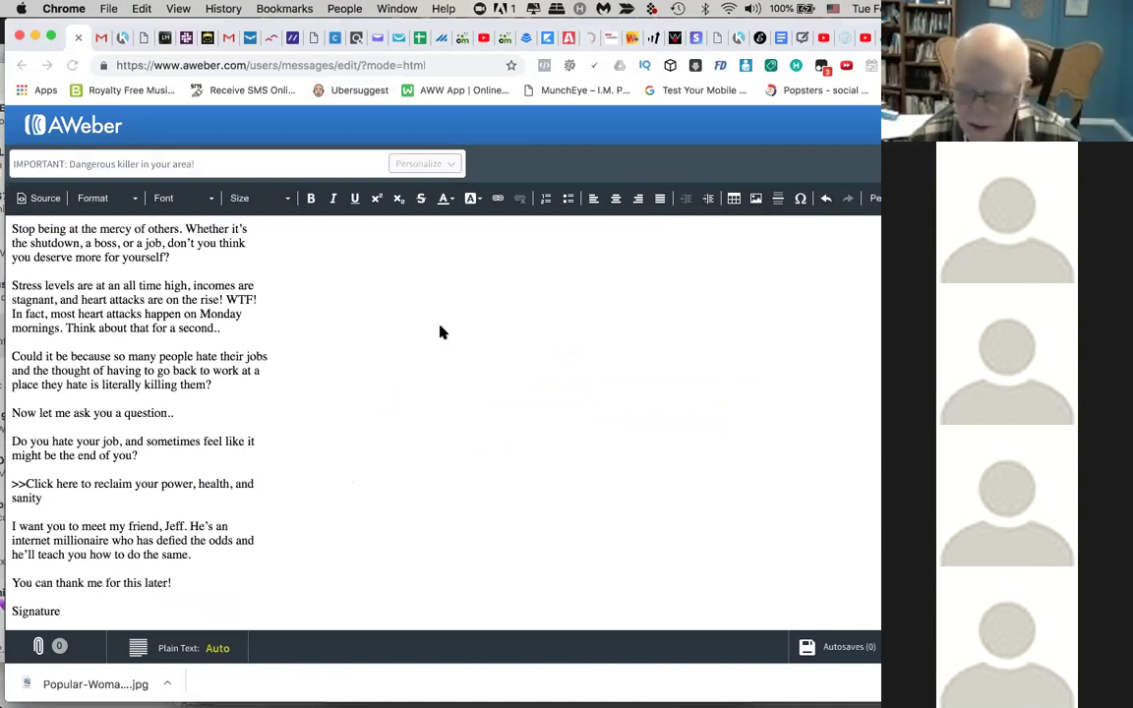
Step: Switch to the ROI Panel tracking links list and copy the tracking link of the entry created 2019-02-13
{"action": "double_click", "coordinate": [33, 610]}
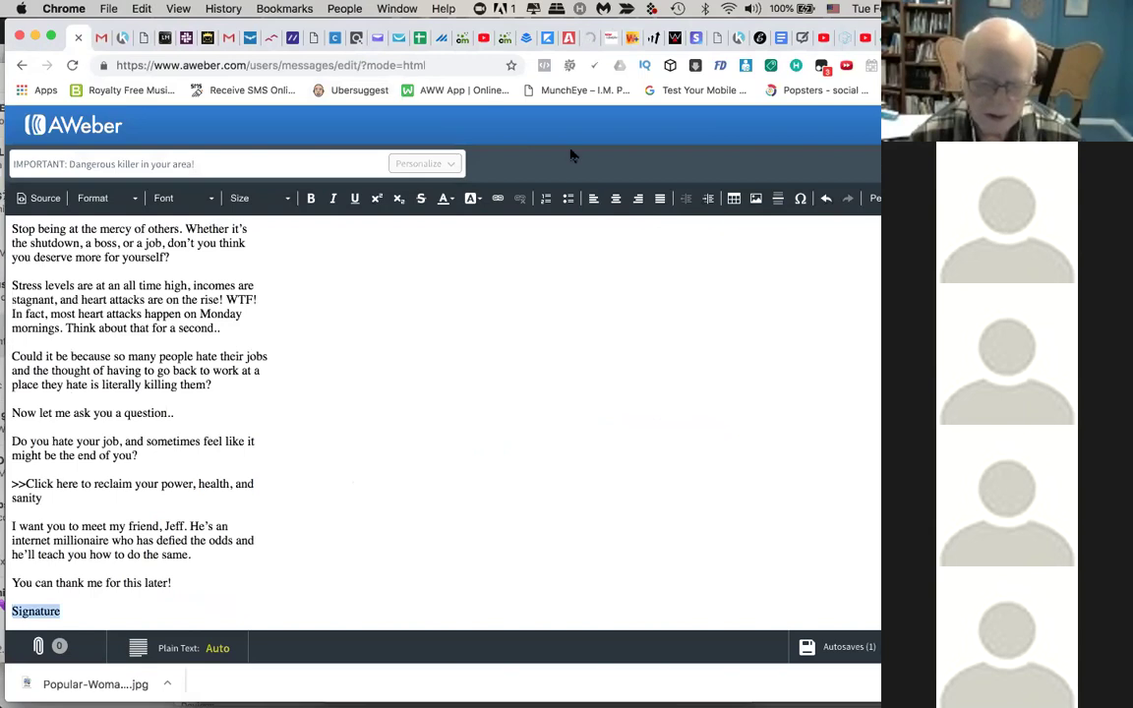
{"action": "key", "text": "ctrl+Tab"}
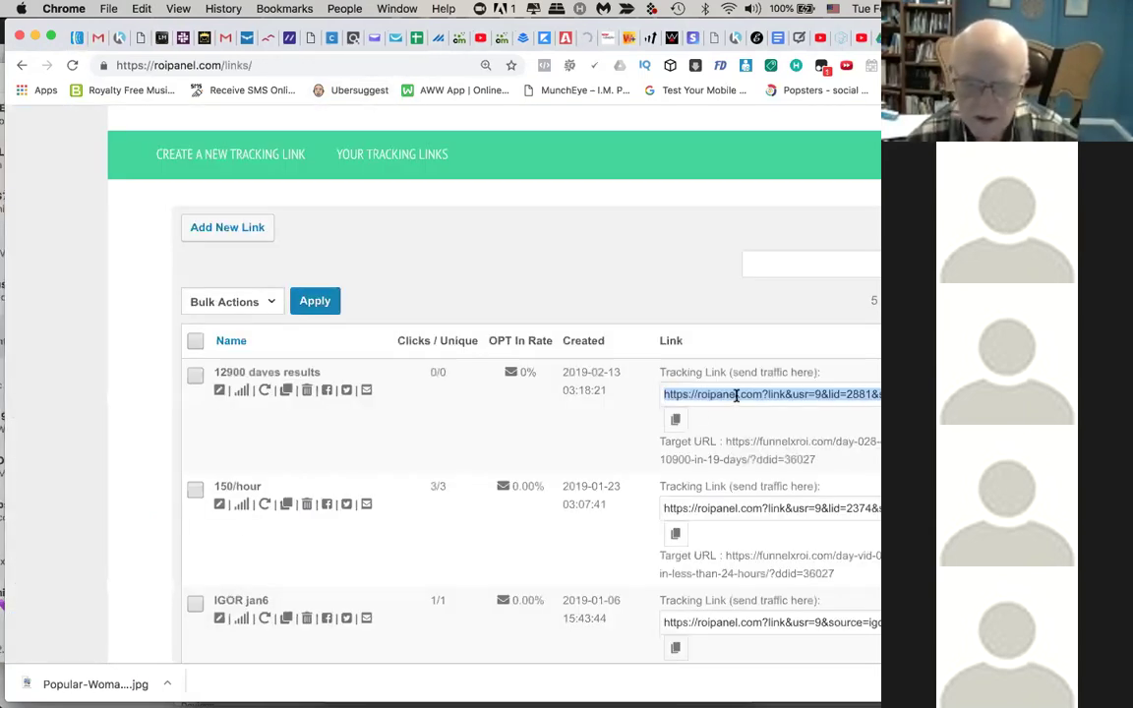
{"action": "scroll", "coordinate": [648, 340], "scroll_direction": "down", "scroll_amount": 2}
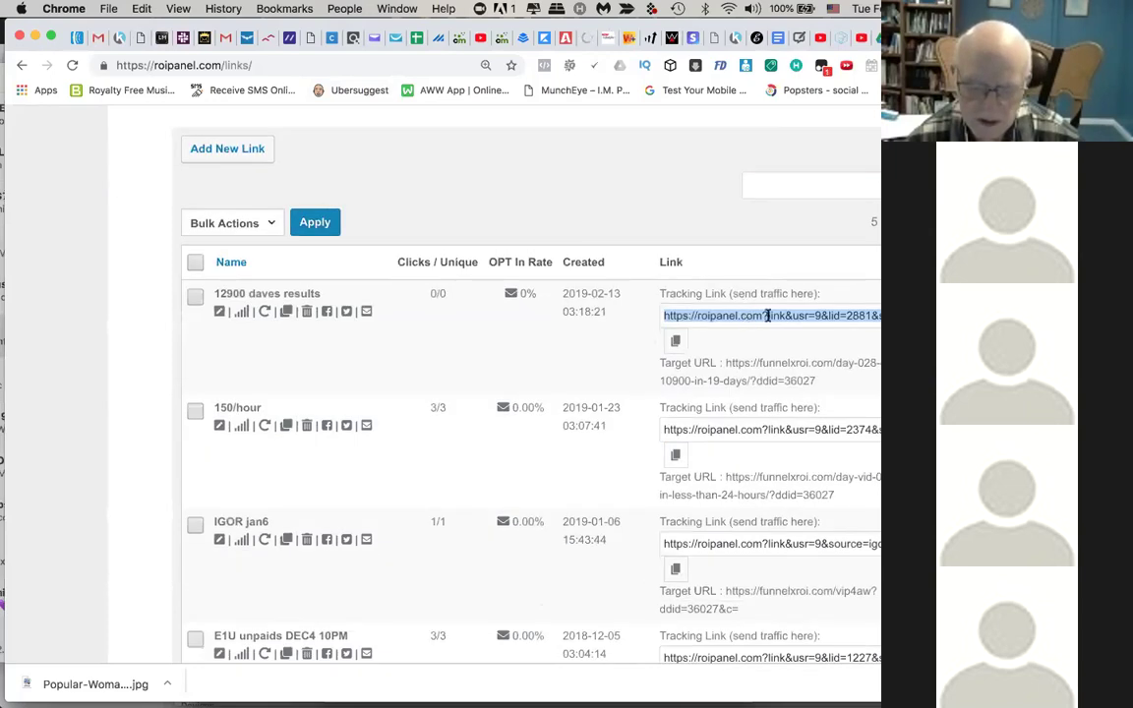
{"action": "key", "text": "super+a"}
{"action": "left_click", "coordinate": [821, 316]}
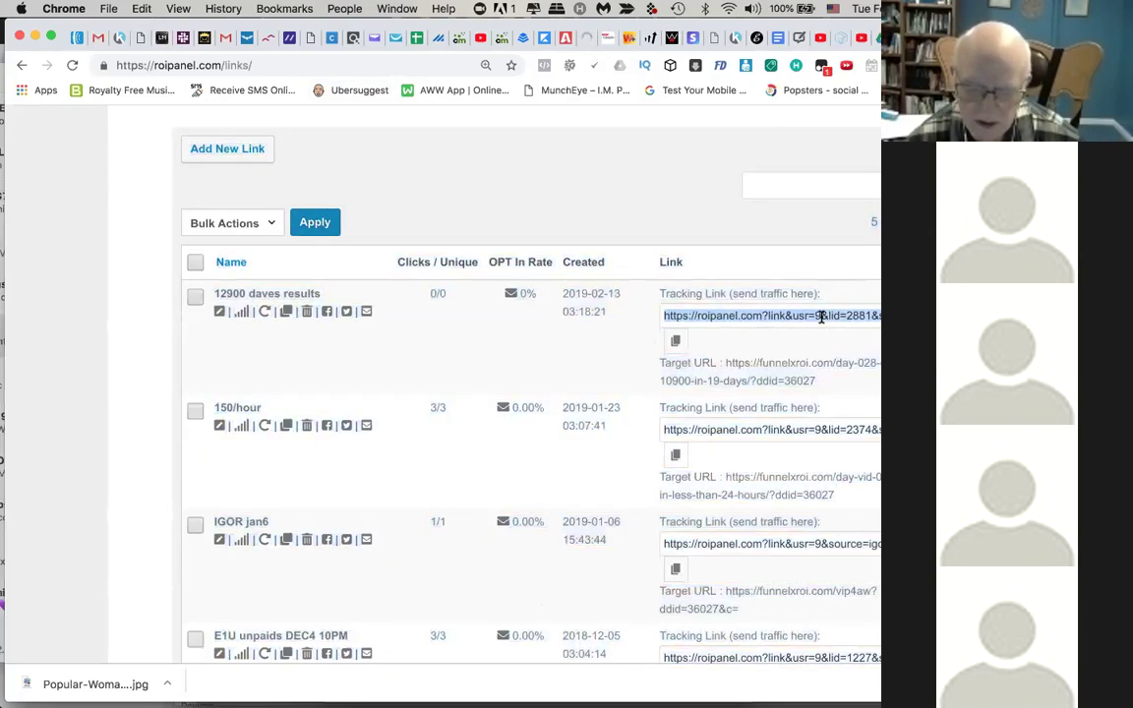
{"action": "left_click", "coordinate": [81, 37]}
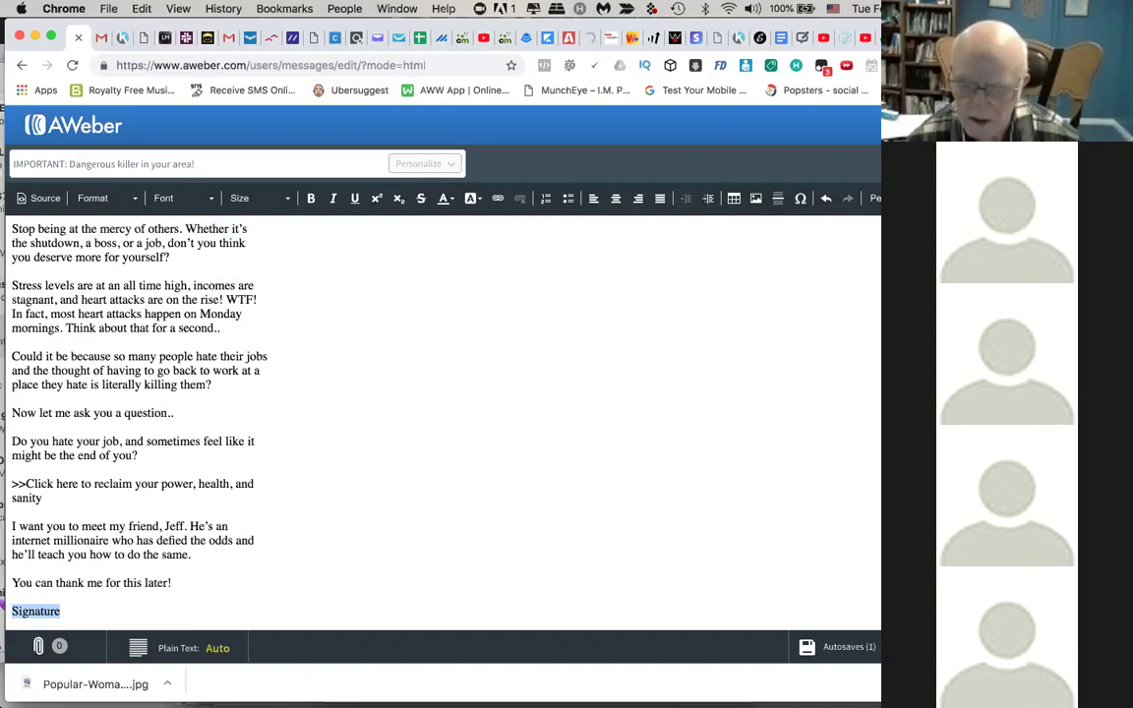
Step: Check the Job Killer body in the Facebook Project Apex note for which phrases carry links
{"action": "key", "text": "ctrl+Tab"}
{"action": "scroll", "coordinate": [488, 368], "scroll_direction": "up", "scroll_amount": 5}
{"action": "left_click", "coordinate": [489, 371]}
{"action": "scroll", "coordinate": [447, 443], "scroll_direction": "down", "scroll_amount": 1}
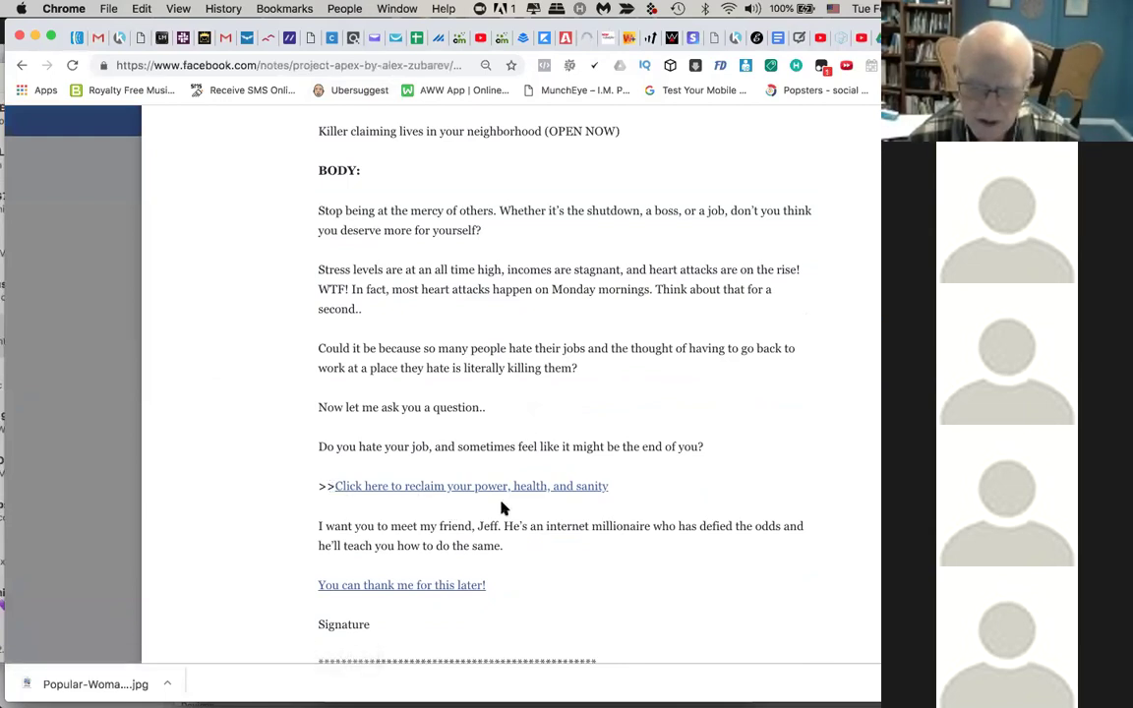
{"action": "scroll", "coordinate": [487, 381], "scroll_direction": "down", "scroll_amount": 1}
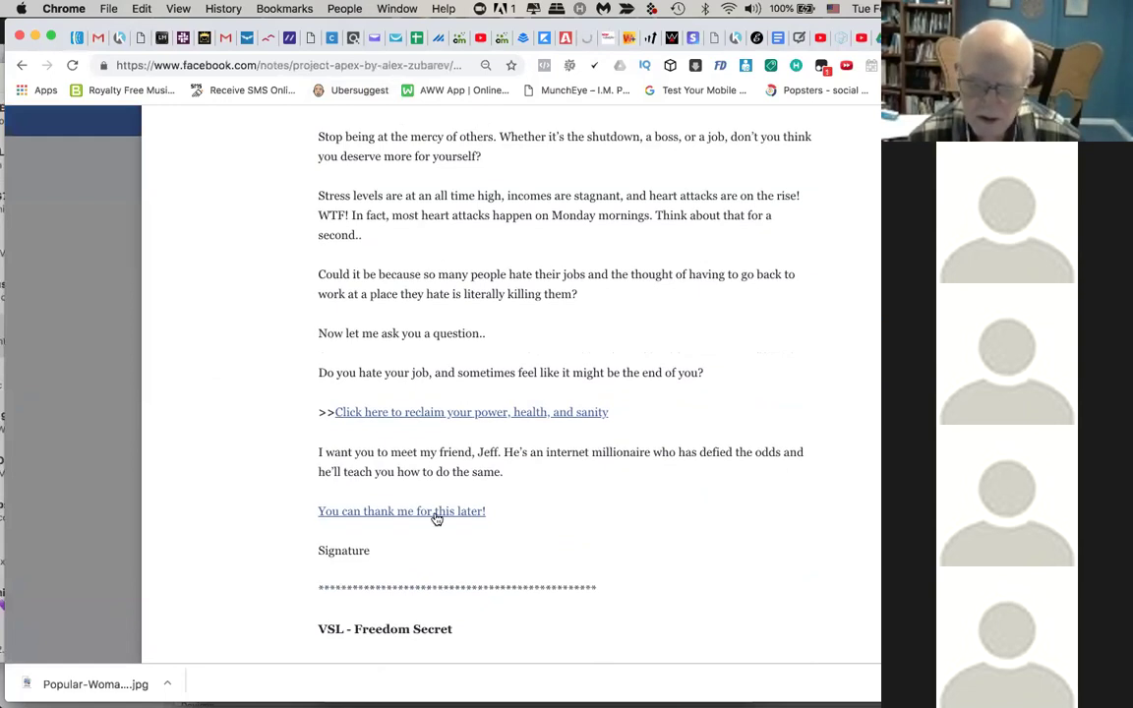
{"action": "left_click", "coordinate": [77, 38]}
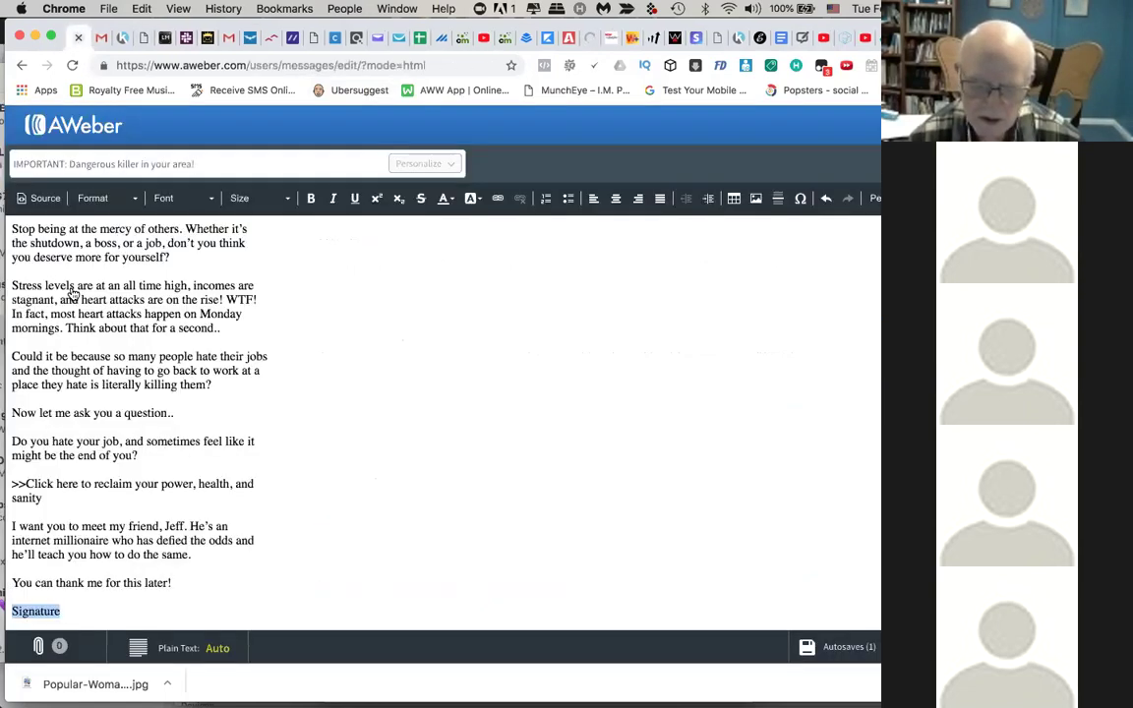
Step: Add a link on "Click here to reclaim your power, health, and sanity" using the copied tracking URL, with "AW" inserted before the source value
{"action": "left_click_drag", "start_coordinate": [25, 483], "coordinate": [42, 498]}
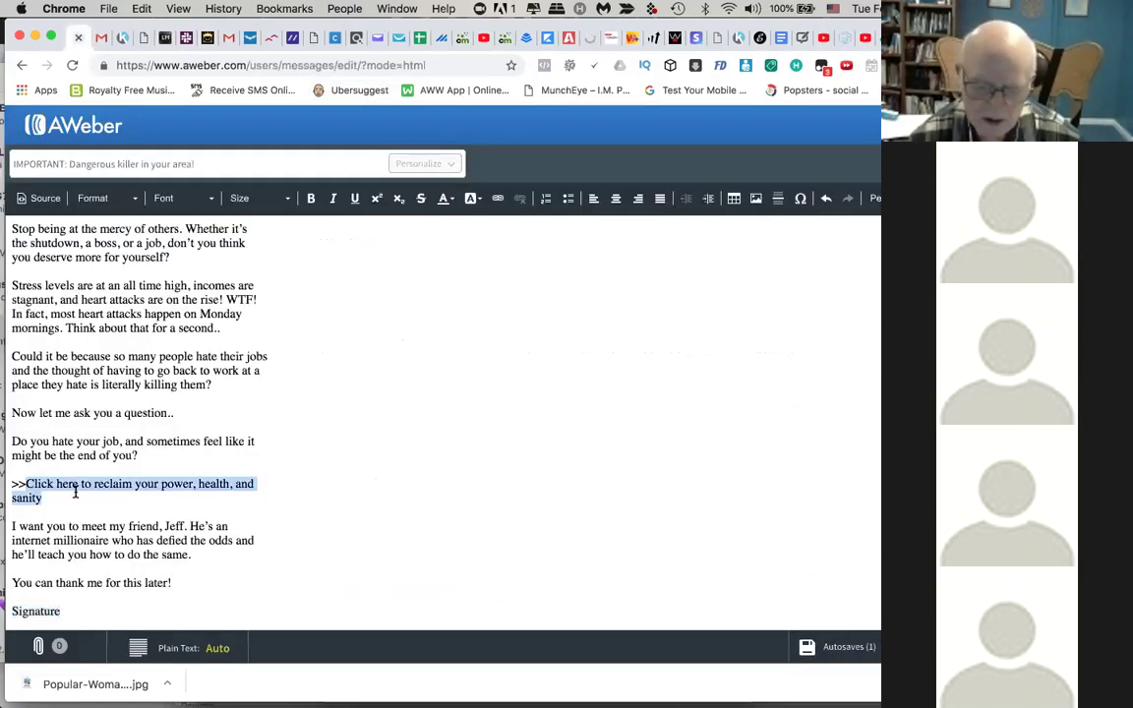
{"action": "left_click", "coordinate": [498, 197]}
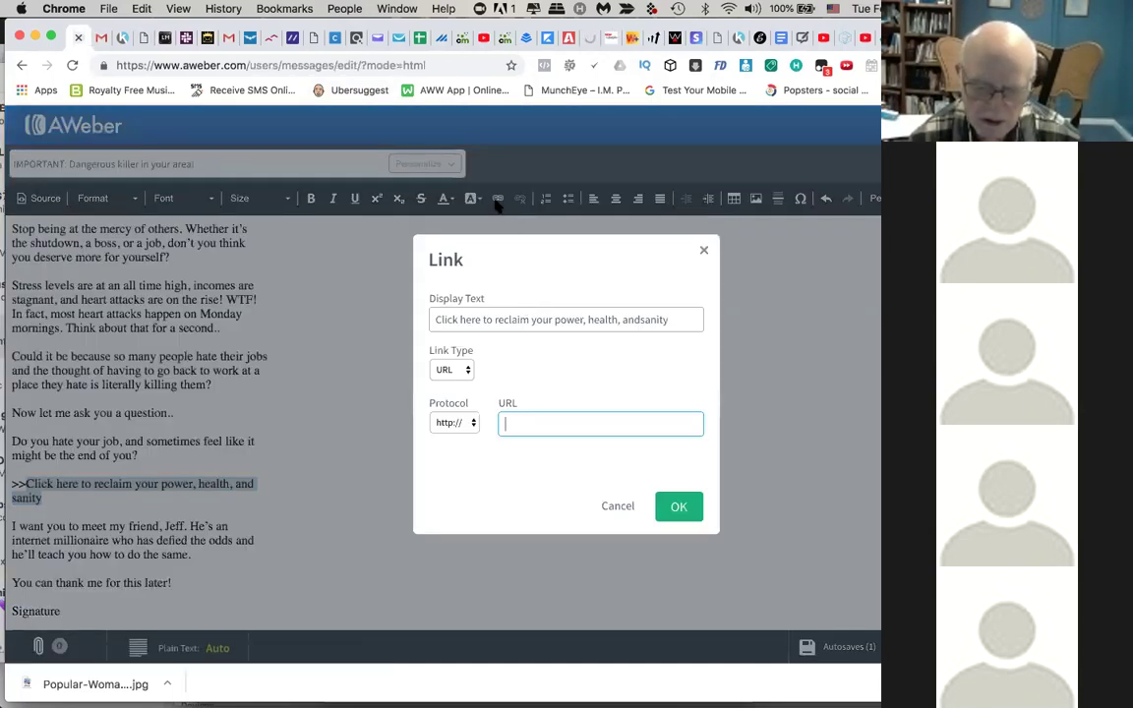
{"action": "key", "text": "super+v"}
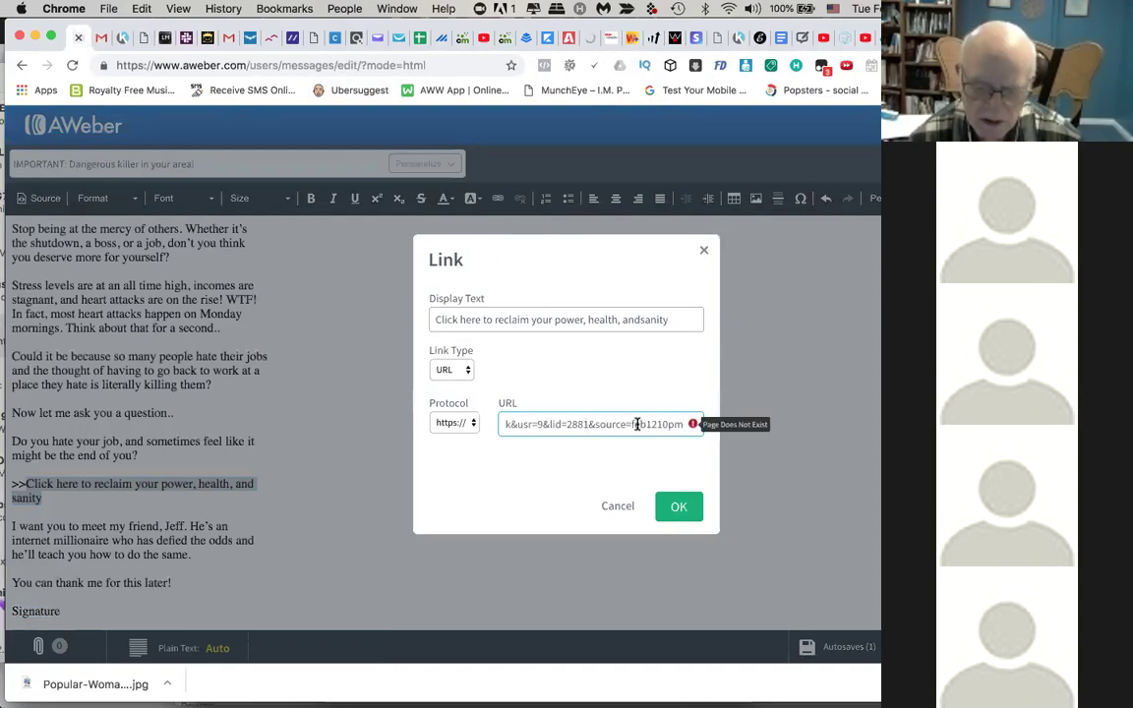
{"action": "type", "text": "AW"}
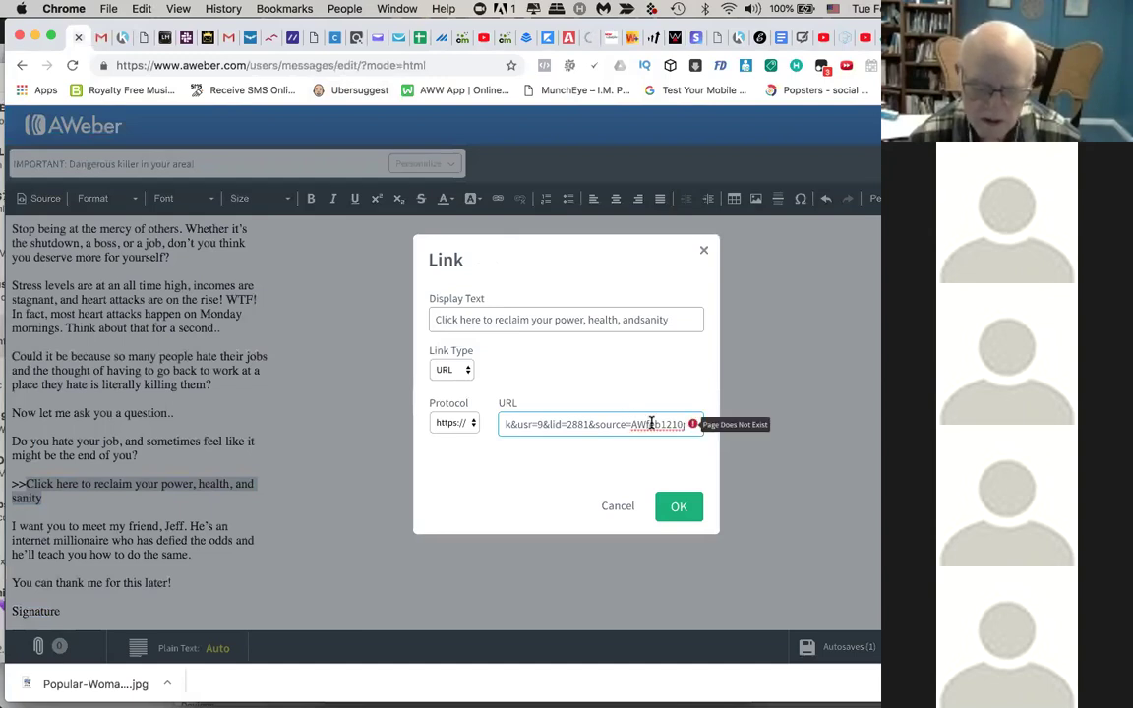
Step: Copy the full link URL and open it in a new tab to check its landing page and source parameter
{"action": "left_click_drag", "start_coordinate": [637, 424], "coordinate": [506, 423]}
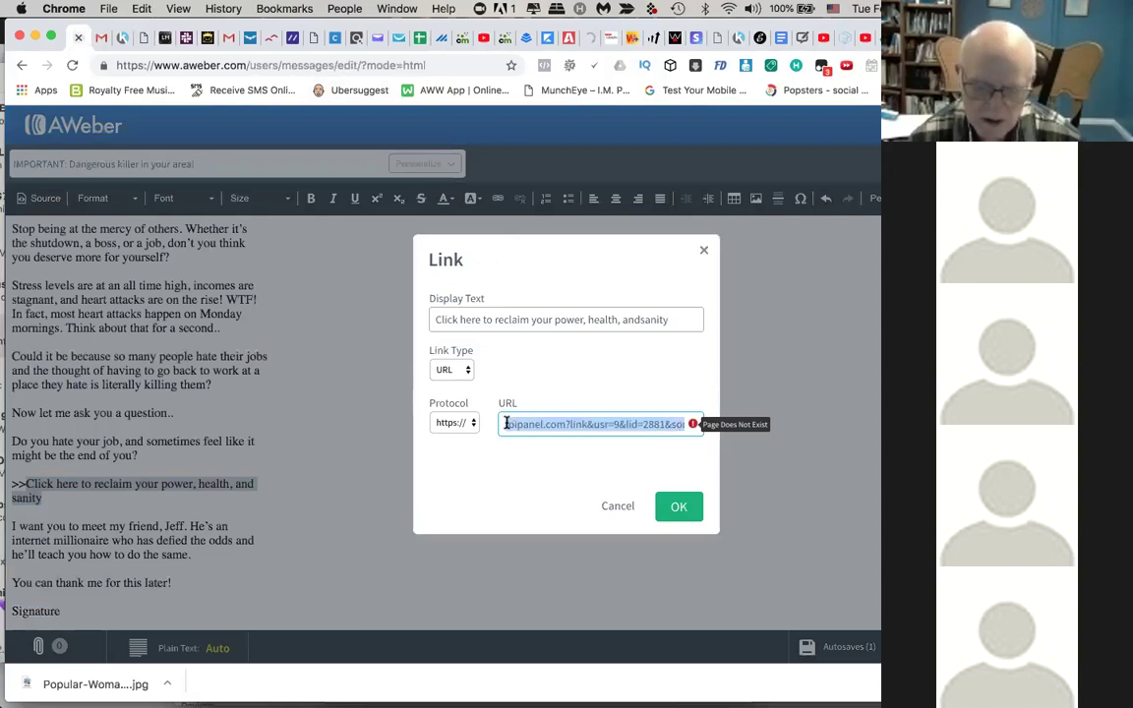
{"action": "left_click", "coordinate": [609, 422]}
{"action": "triple_click", "coordinate": [608, 423]}
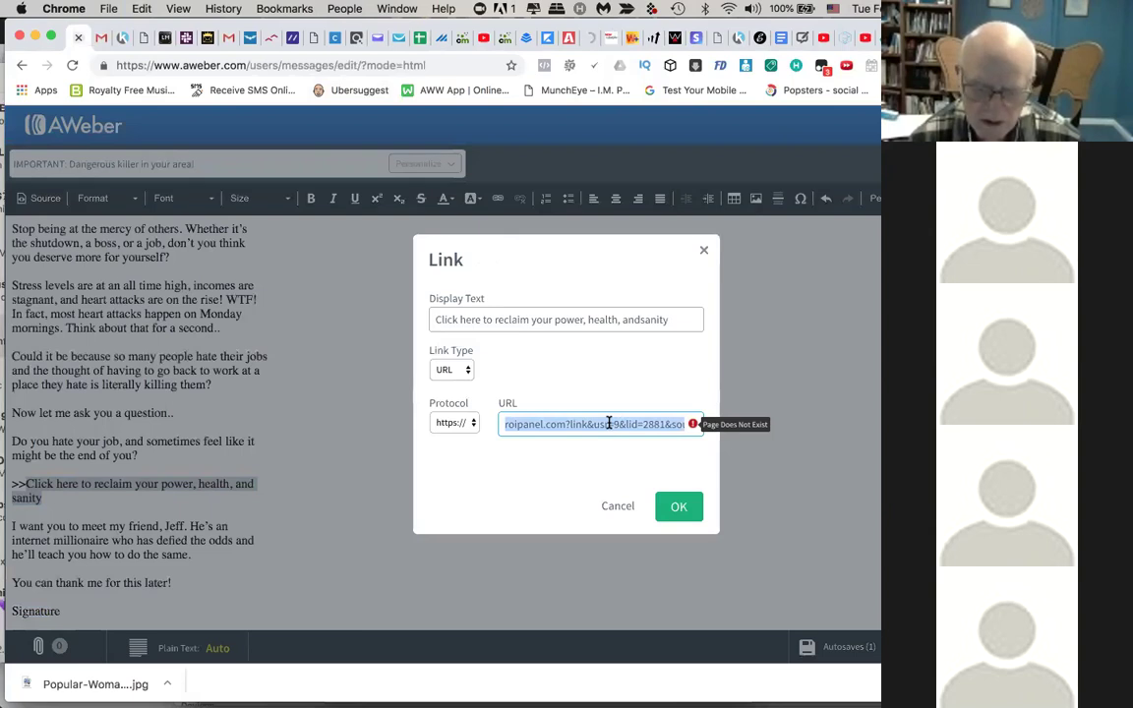
{"action": "key", "text": "ctrl+t"}
{"action": "type", "text": "roipanel.com?link&usr=9&lid=2881&source=AWfeb1210pm"}
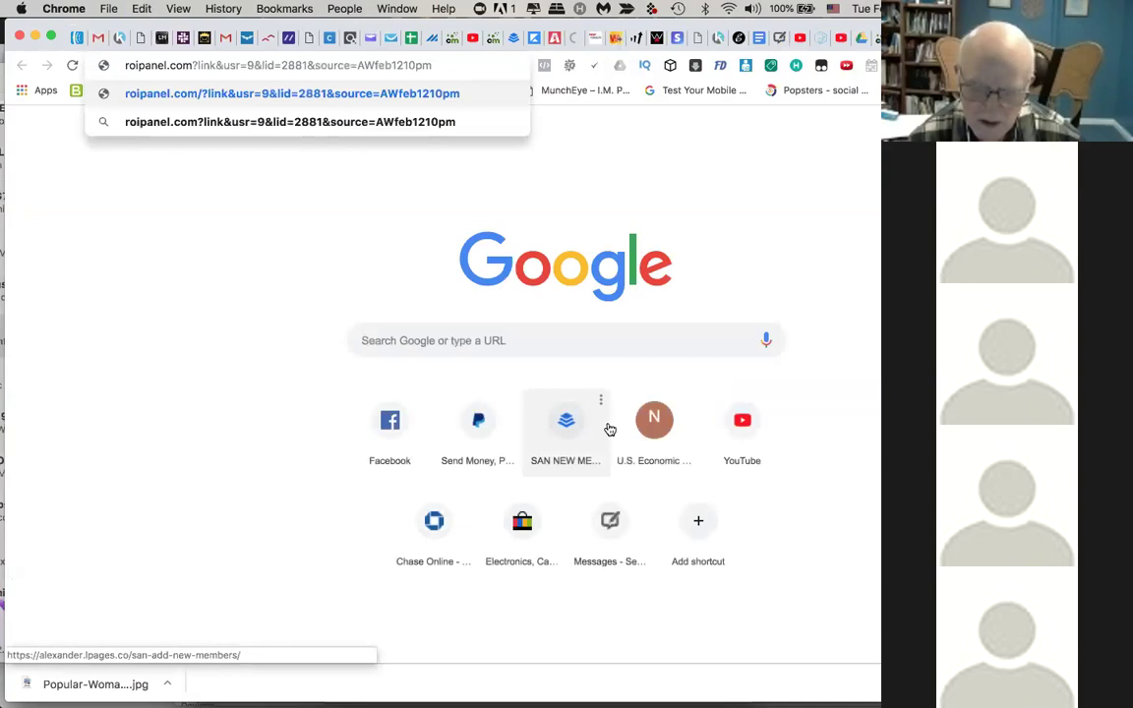
{"action": "key", "text": "Return"}
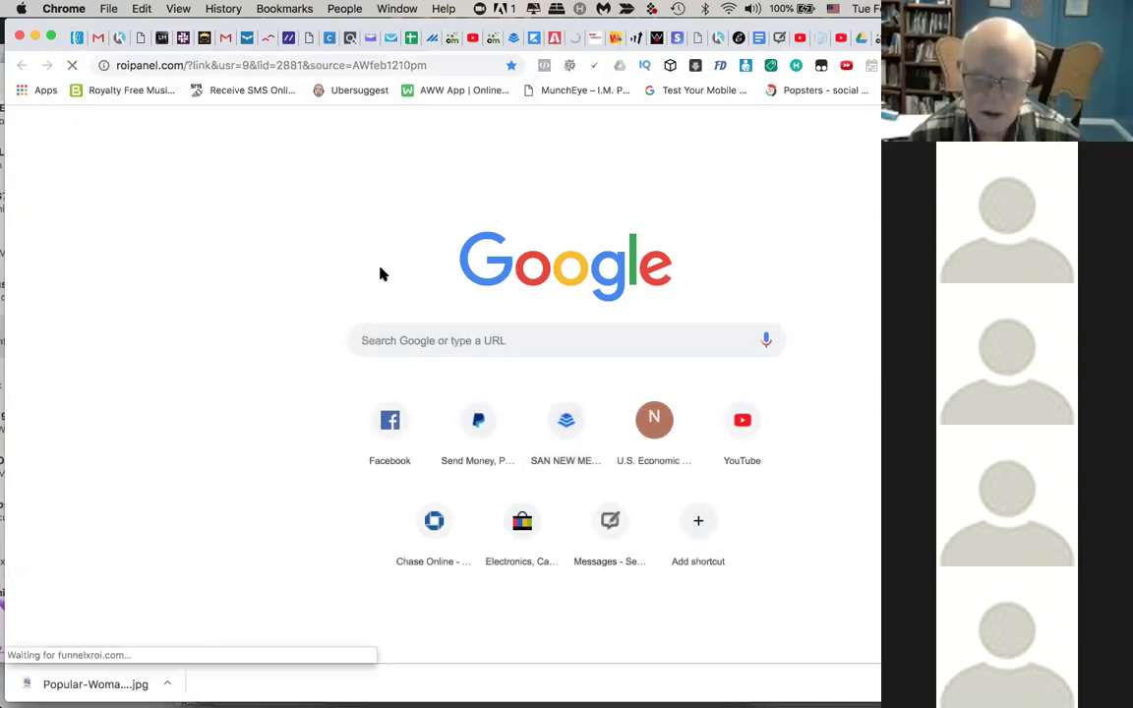
{"action": "left_click", "coordinate": [457, 66]}
{"action": "key", "text": "Right"}
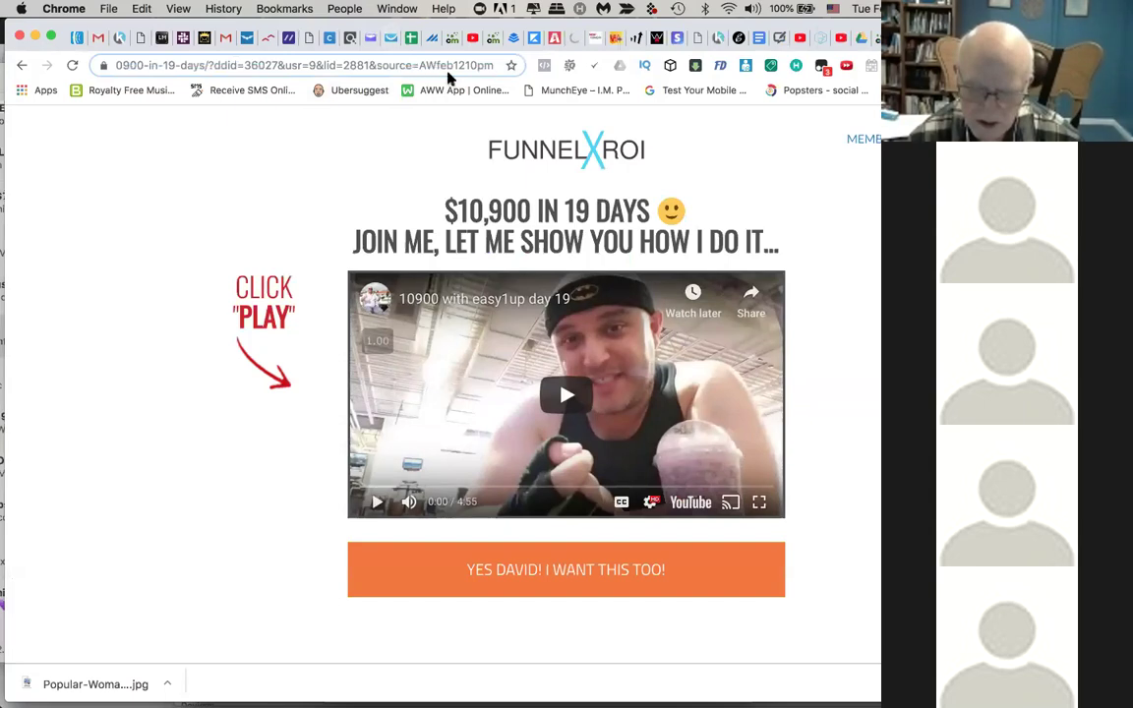
Step: Change the link's source value to AWfeb13, copy the full URL, and apply the link to the call-to-action text
{"action": "left_click", "coordinate": [78, 37]}
{"action": "left_click_drag", "start_coordinate": [652, 424], "coordinate": [757, 440]}
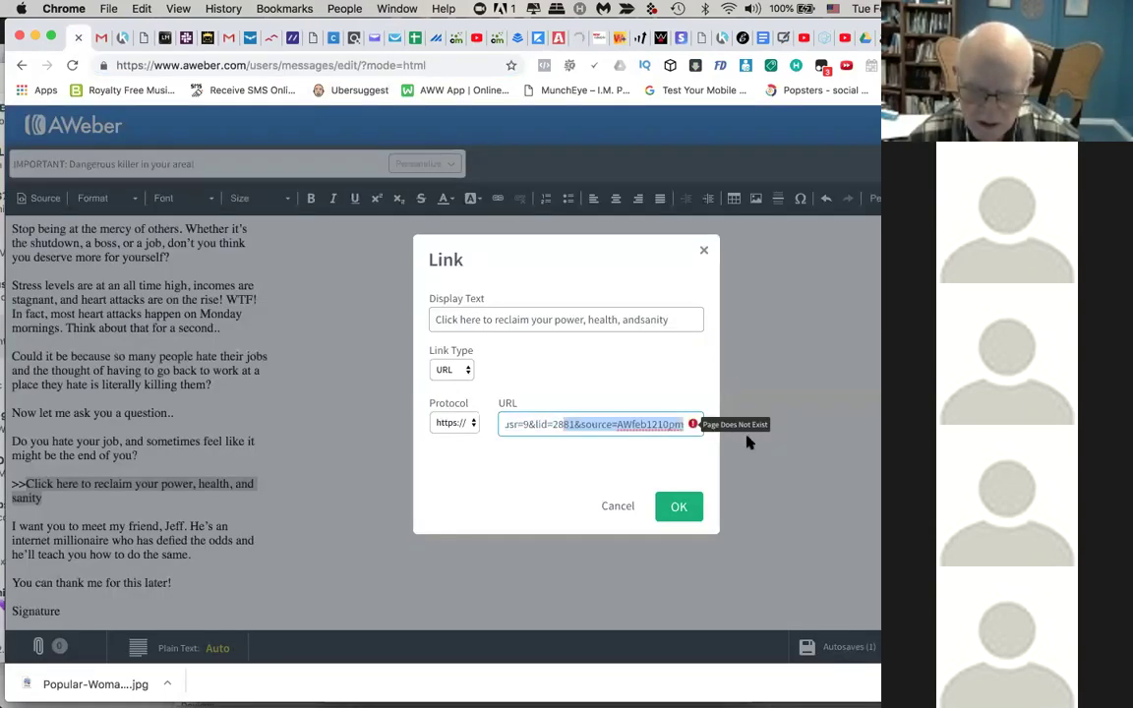
{"action": "left_click", "coordinate": [645, 426]}
{"action": "left_click_drag", "start_coordinate": [648, 429], "coordinate": [729, 436]}
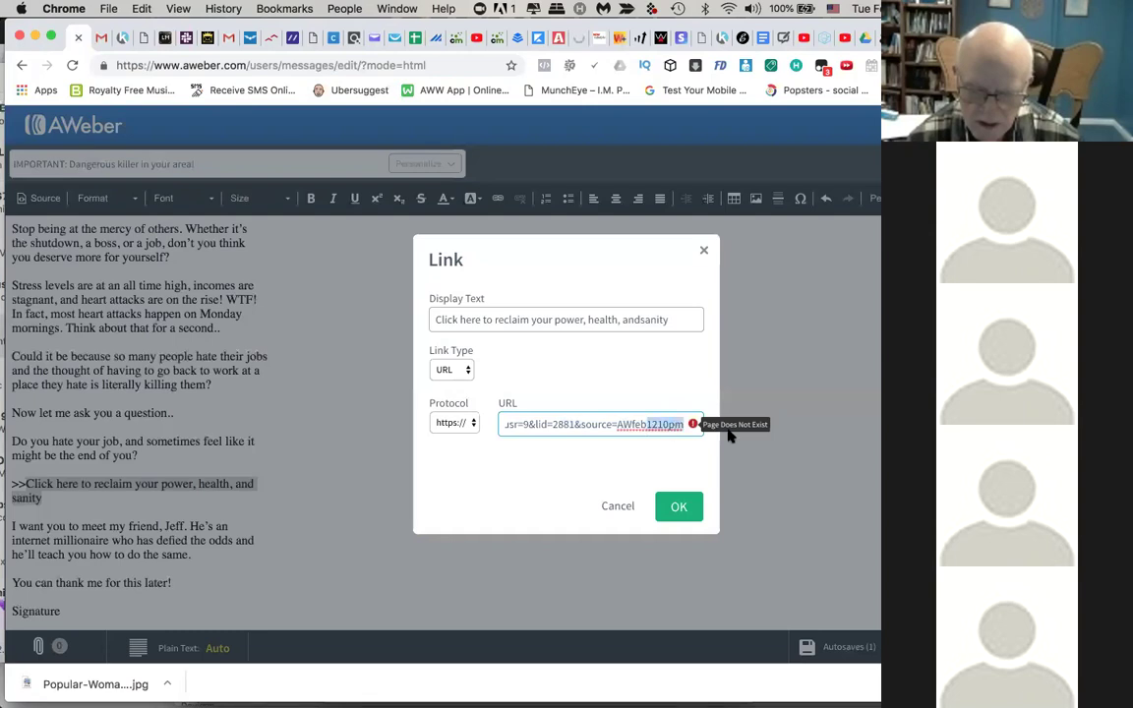
{"action": "type", "text": "13"}
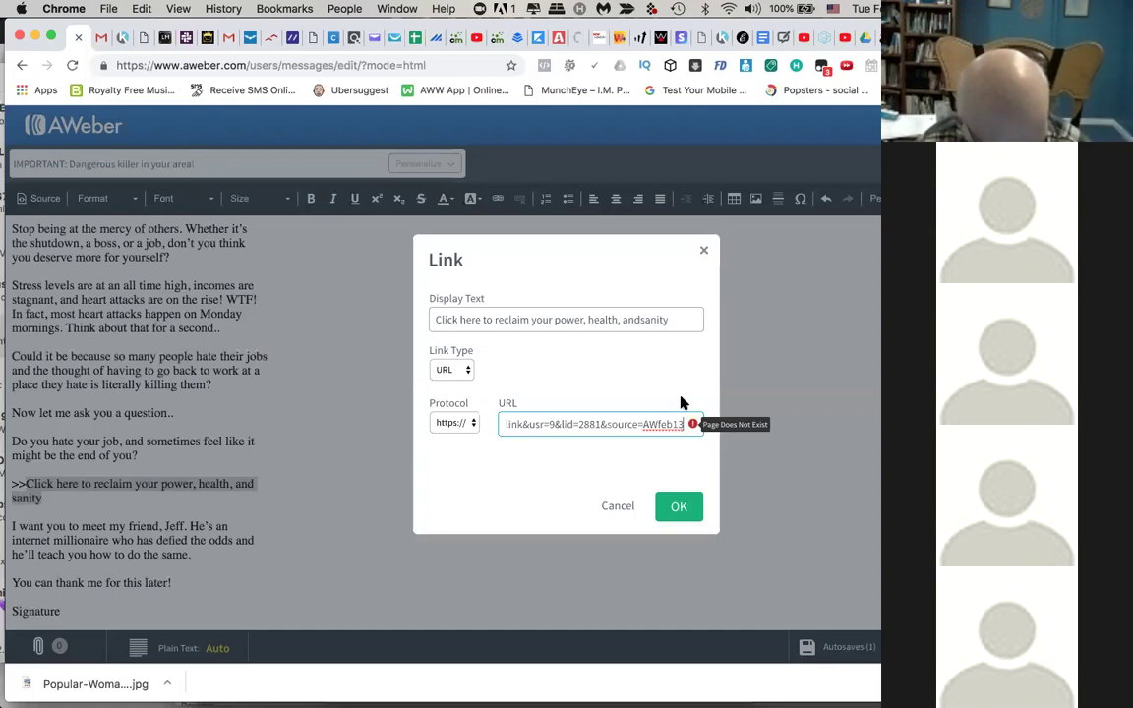
{"action": "triple_click", "coordinate": [614, 422]}
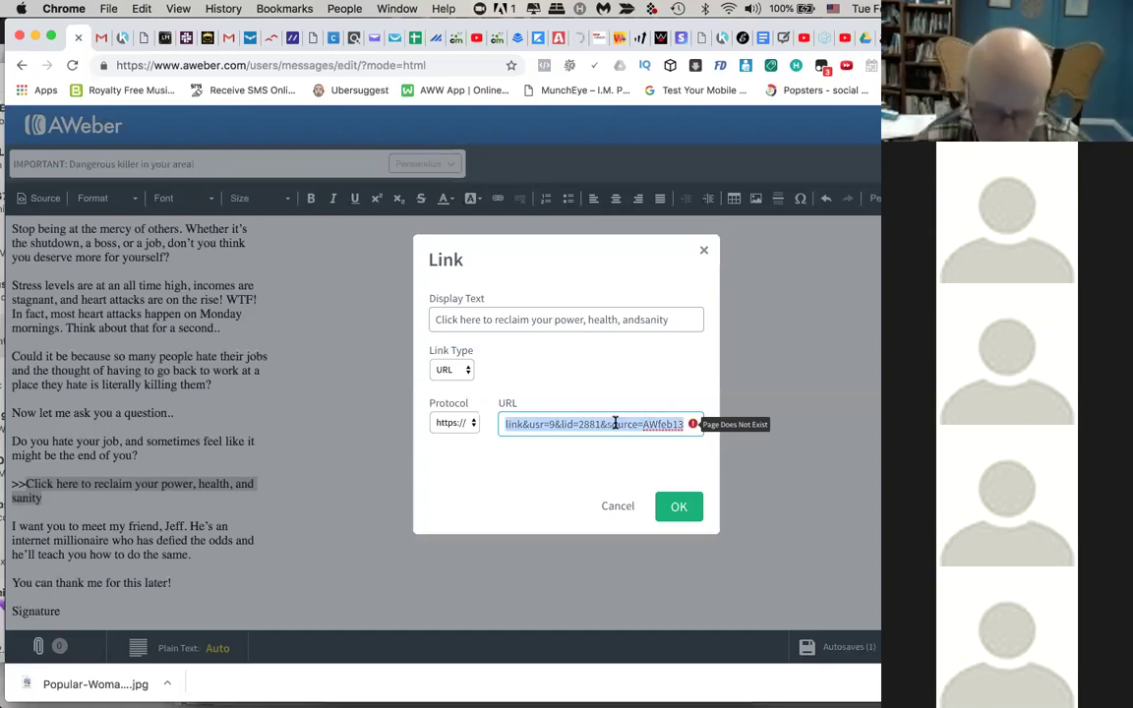
{"action": "key", "text": "super+c"}
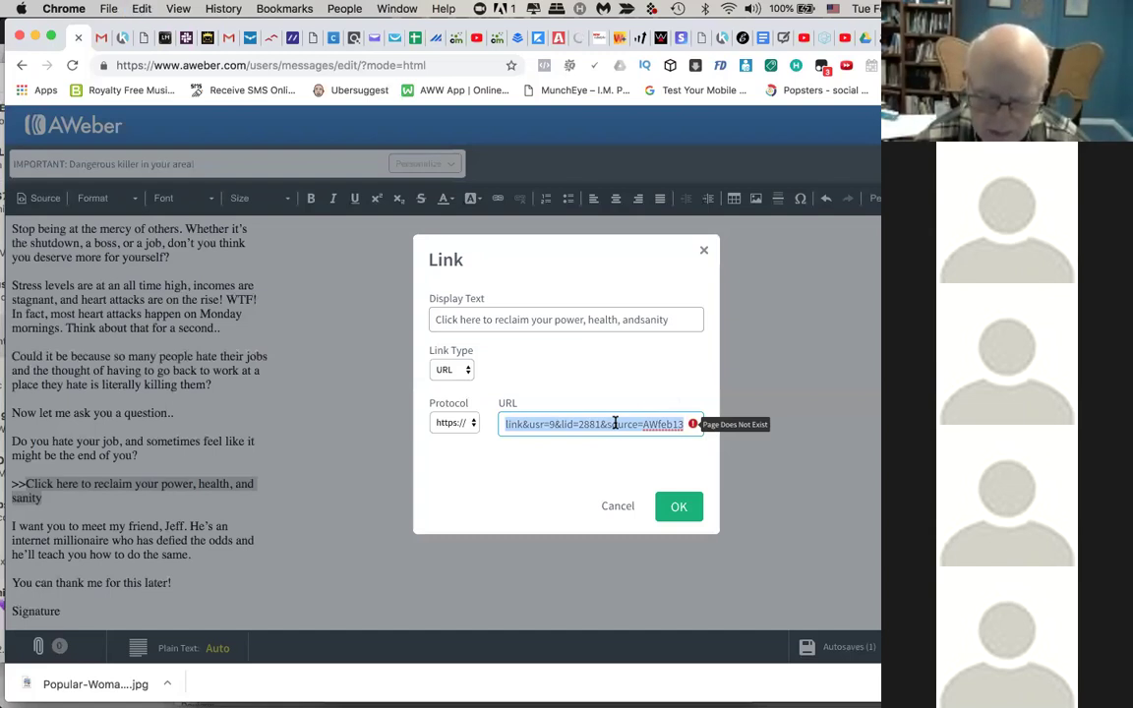
{"action": "left_click", "coordinate": [582, 423]}
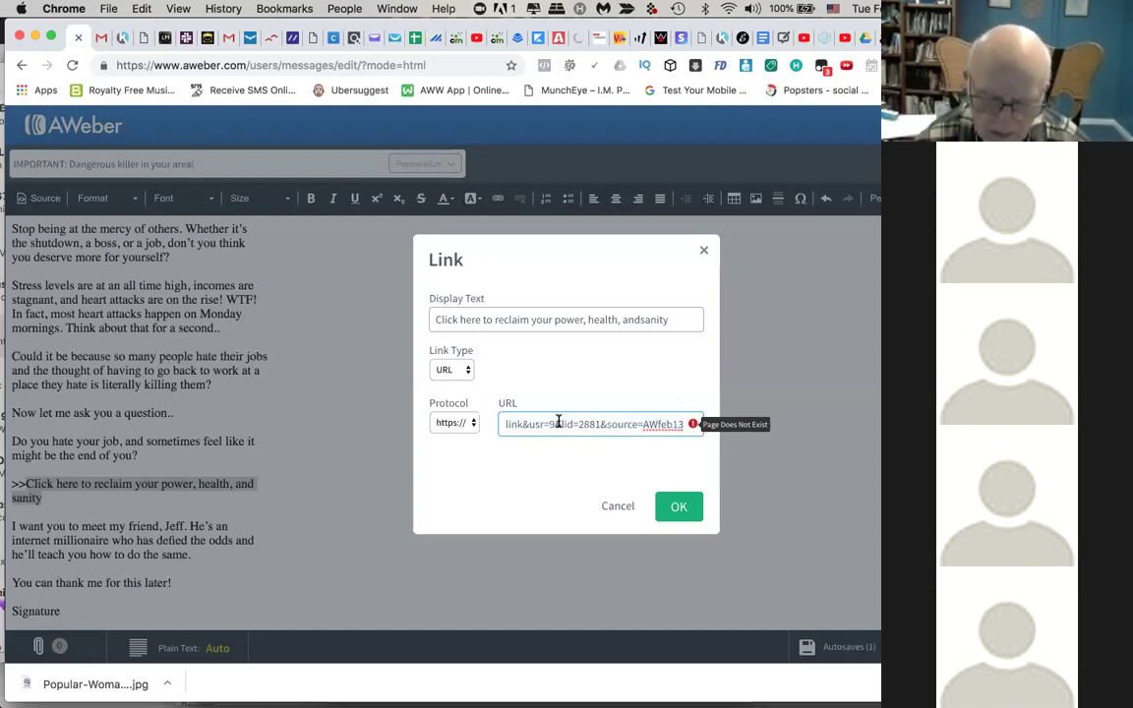
{"action": "triple_click", "coordinate": [558, 421]}
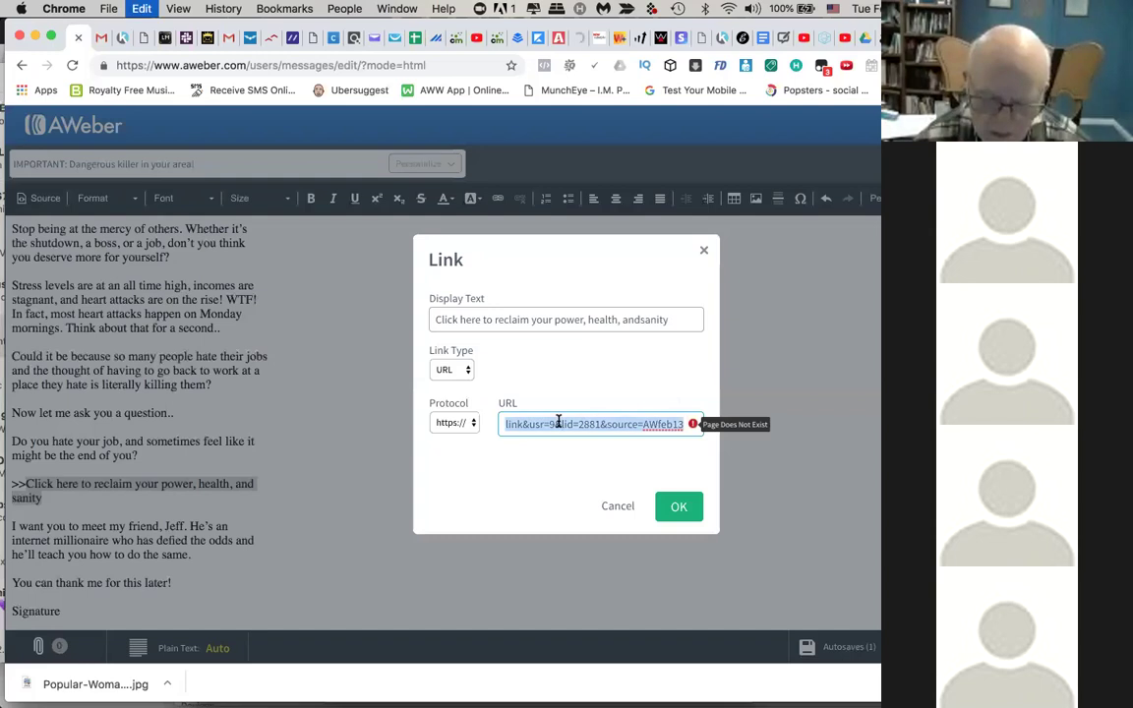
{"action": "left_click", "coordinate": [680, 507]}
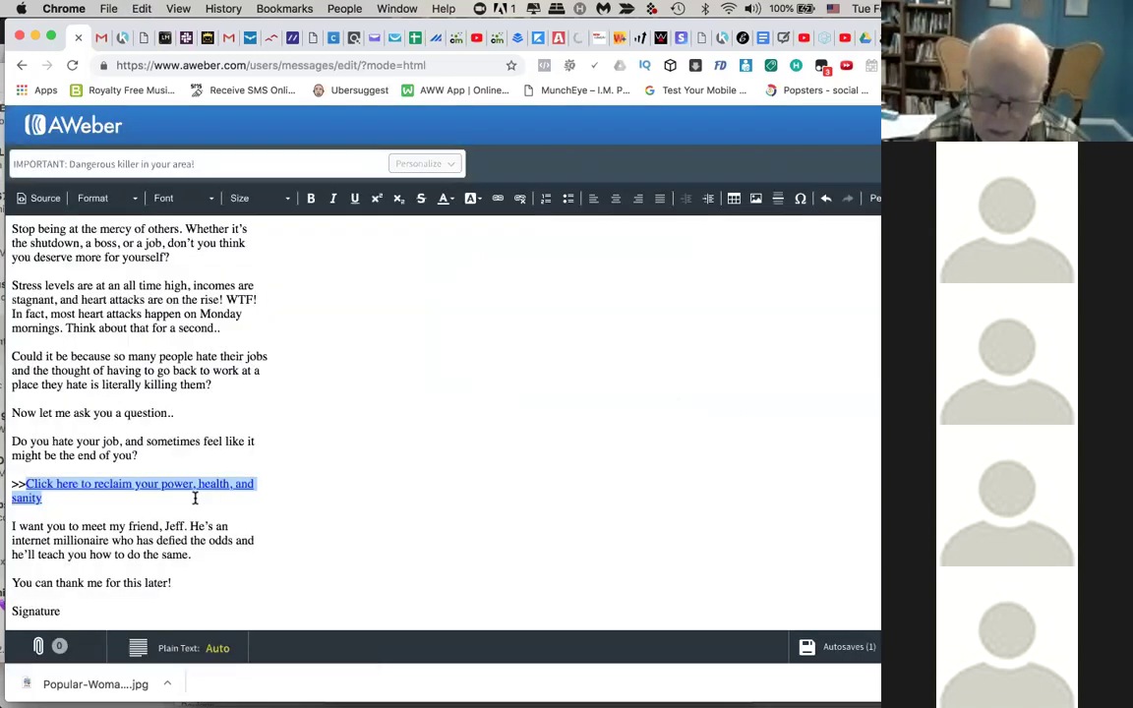
Step: Link "You can thank me for this later!" to the copied tracking URL with source AWfeb13
{"action": "left_click_drag", "start_coordinate": [183, 582], "coordinate": [5, 582]}
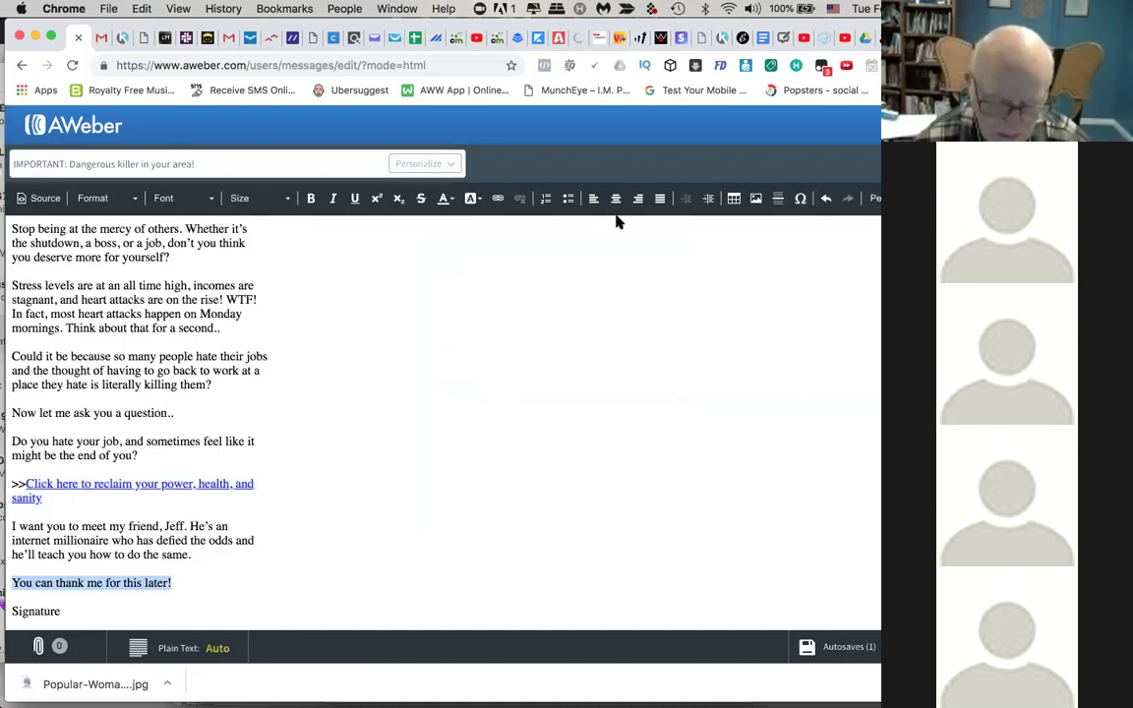
{"action": "left_click", "coordinate": [497, 198]}
{"action": "key", "text": "super+v"}
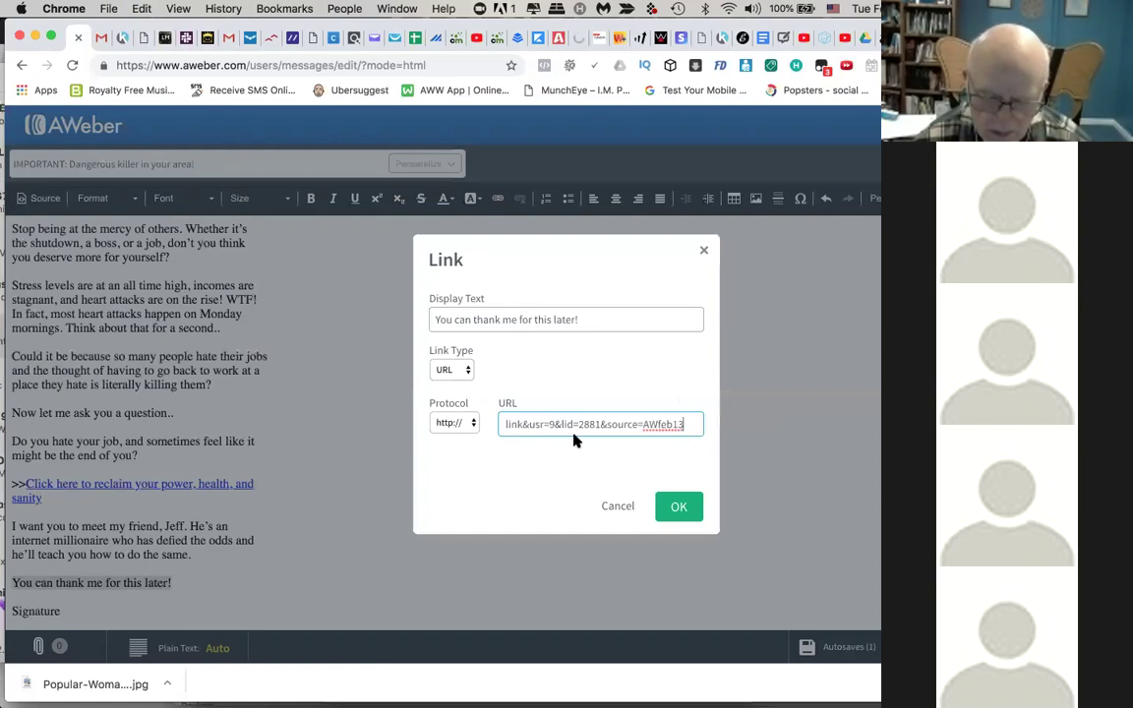
{"action": "left_click", "coordinate": [678, 505]}
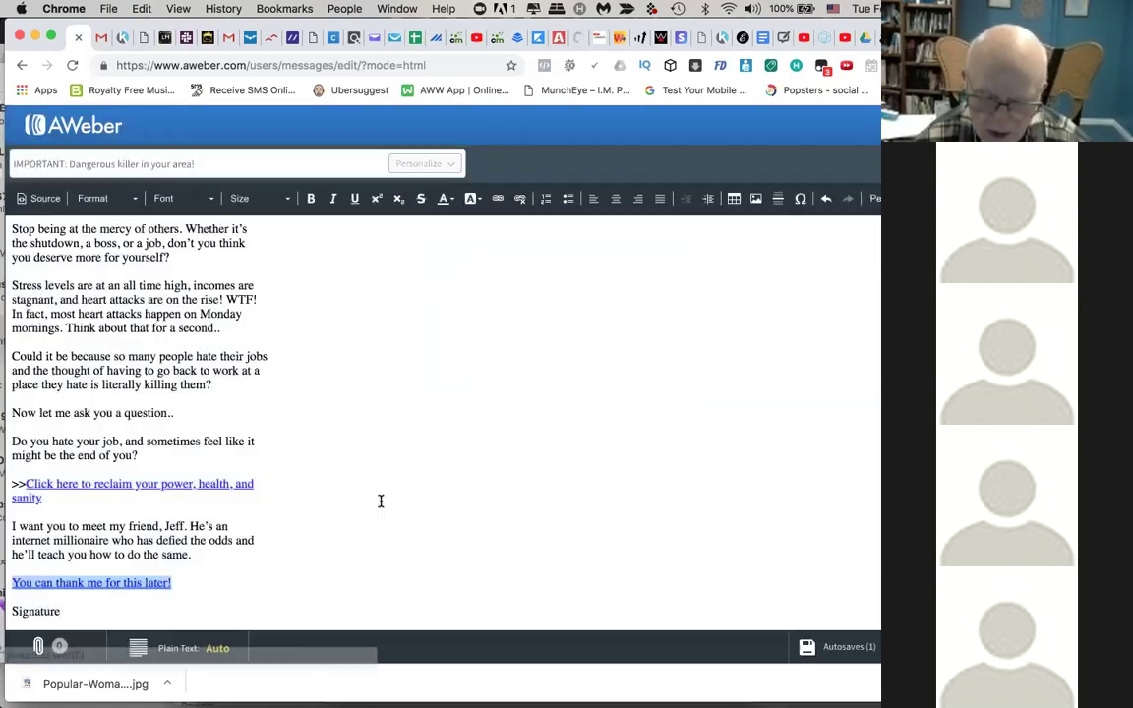
Step: Replace the "Signature" placeholder with "Your mentor" and the sender's name on the following line
{"action": "double_click", "coordinate": [42, 612]}
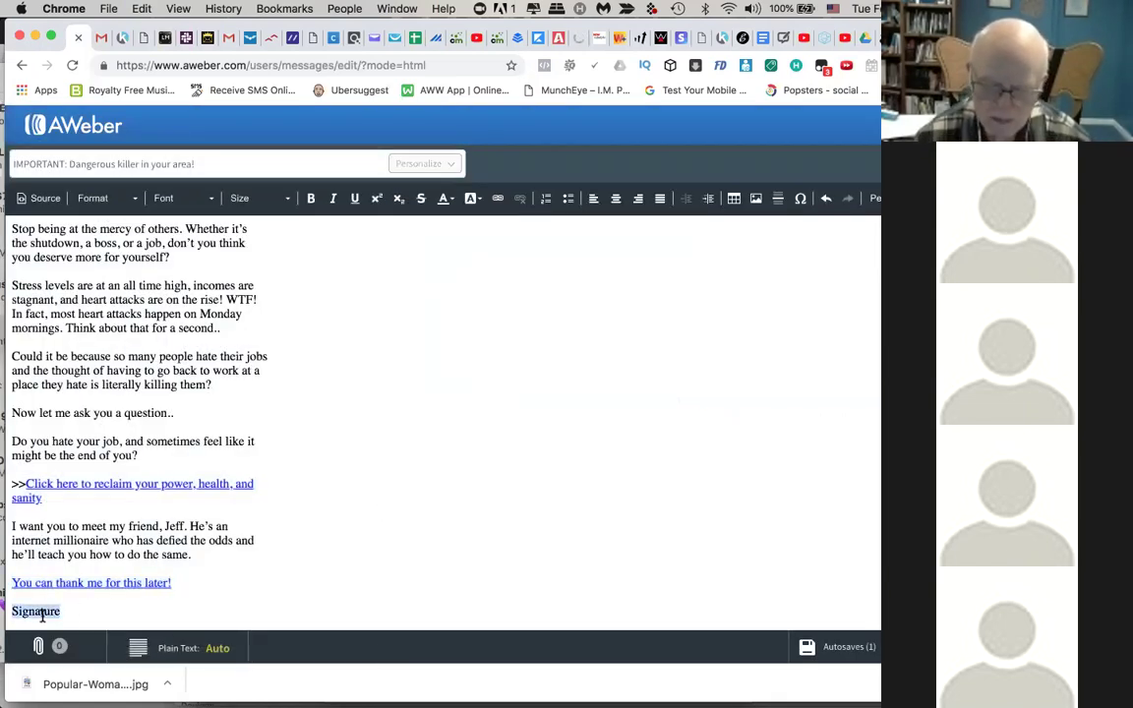
{"action": "type", "text": "You"}
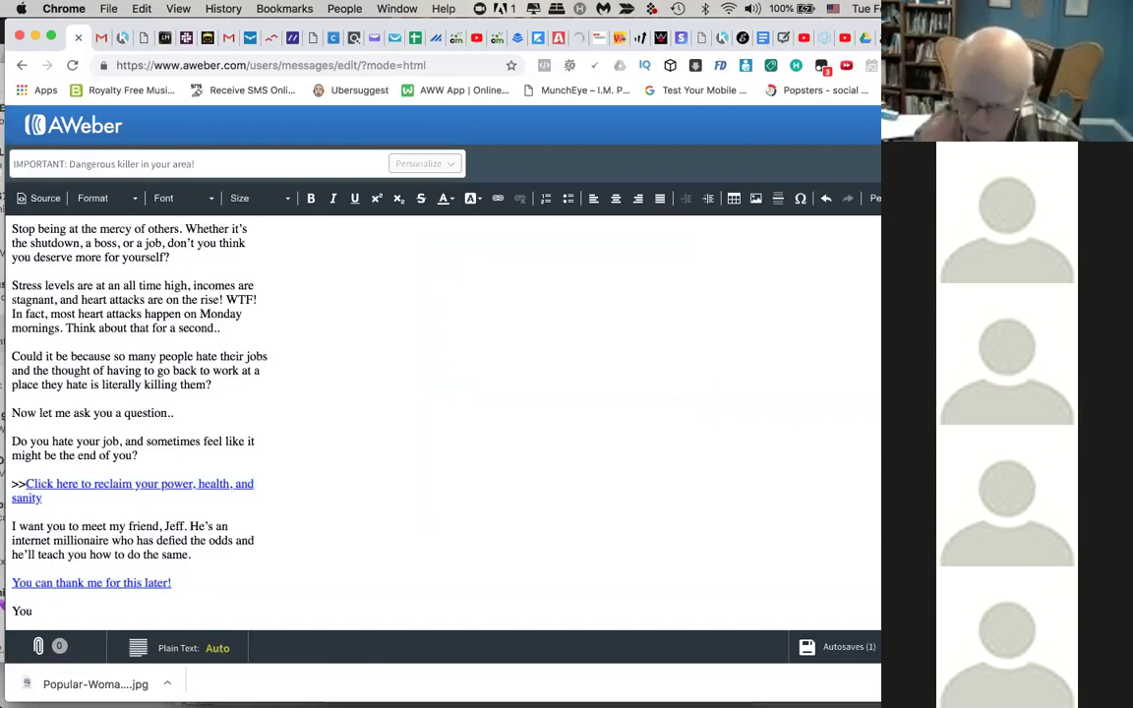
{"action": "type", "text": "r mentor"}
{"action": "key", "text": "Return"}
{"action": "type", "text": "Alex Z"}
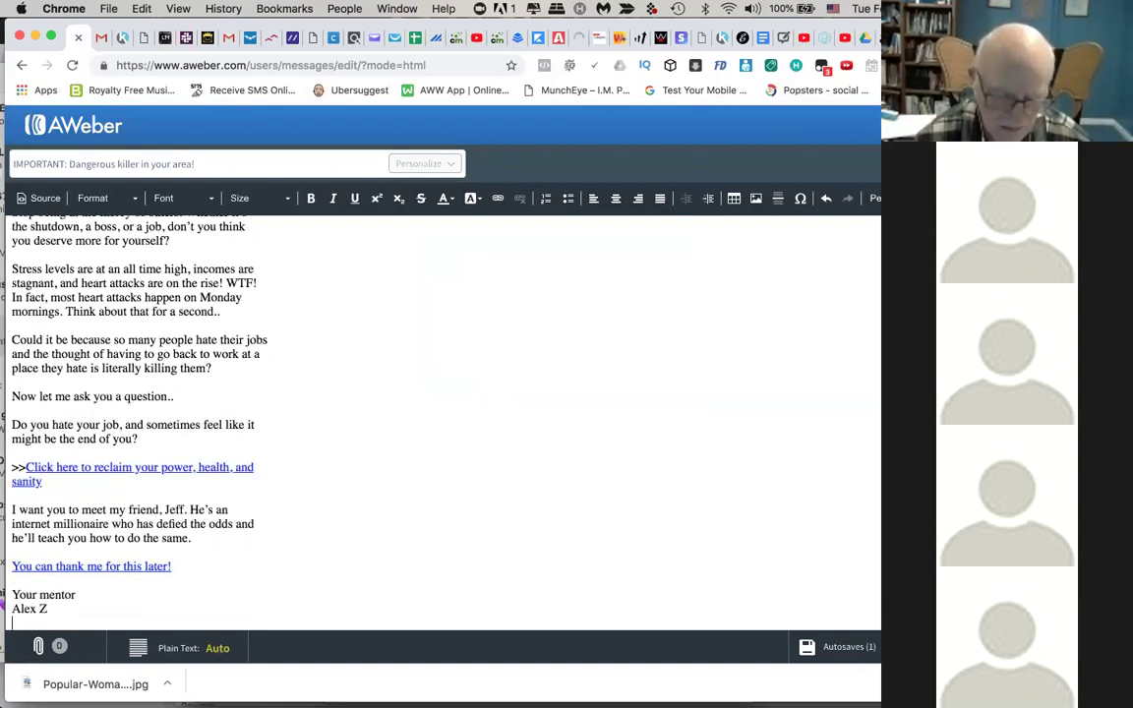
Step: Add the postscript "PS BTW this will change your life if you allow it to do so, so go here now" below the signature
{"action": "key", "text": "Return"}
{"action": "type", "text": "PS"}
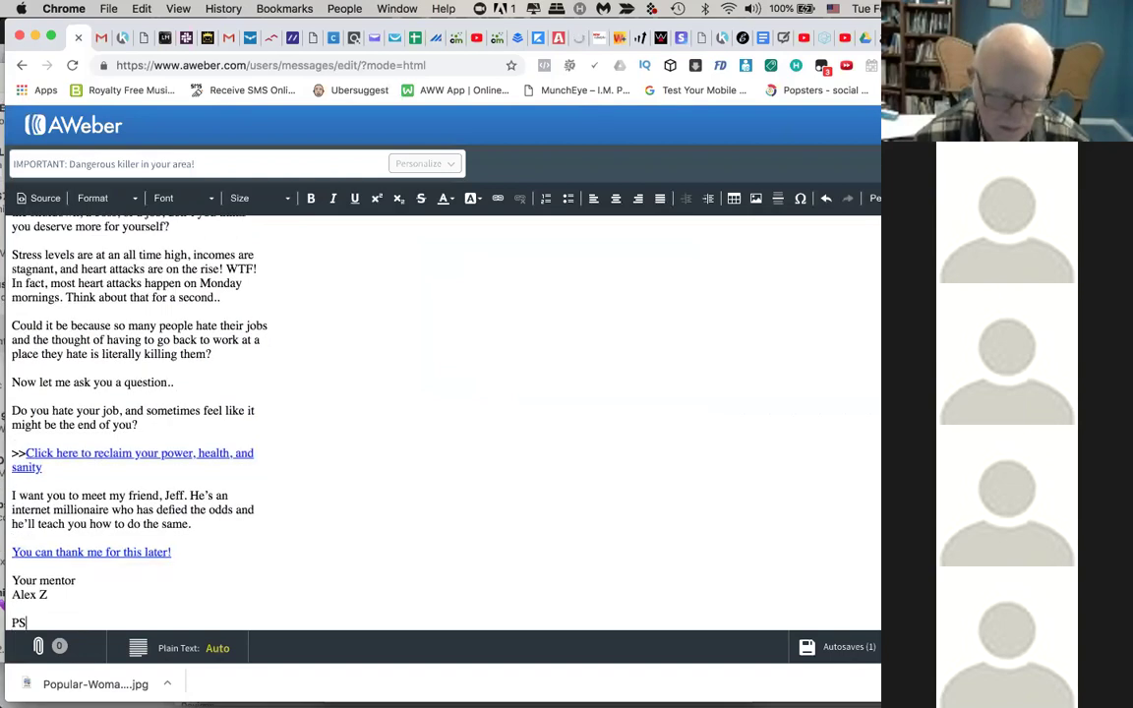
{"action": "type", "text": " BTW"}
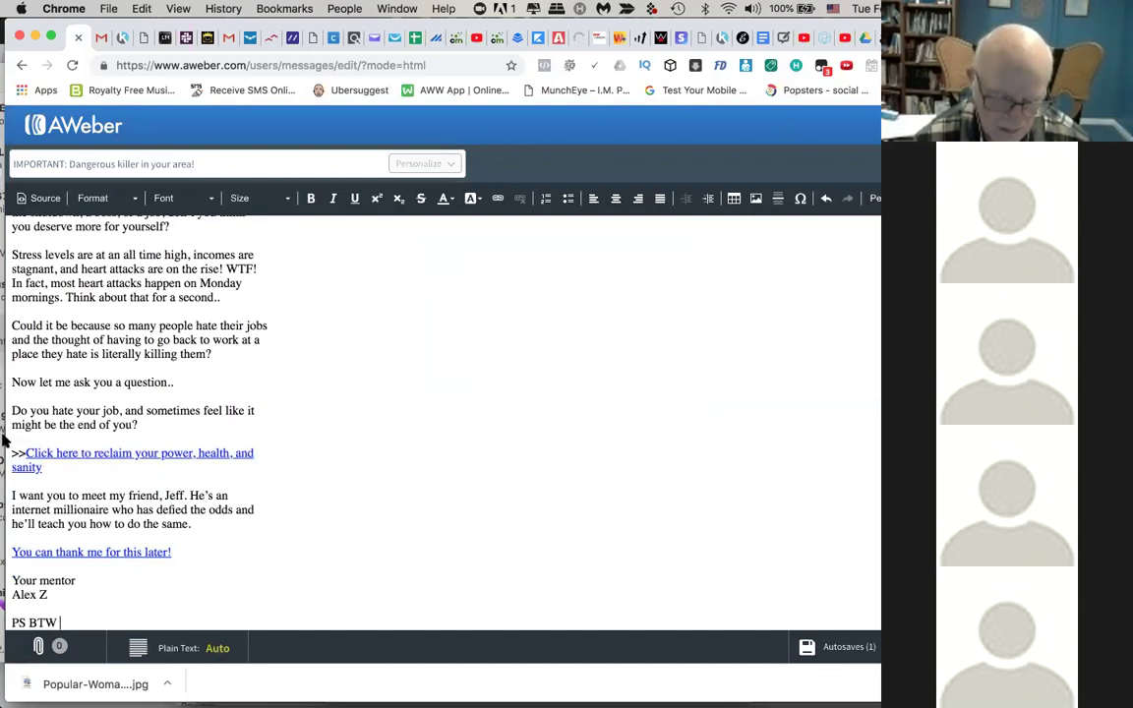
{"action": "scroll", "coordinate": [115, 291], "scroll_direction": "up", "scroll_amount": 1}
{"action": "scroll", "coordinate": [125, 324], "scroll_direction": "down", "scroll_amount": 1}
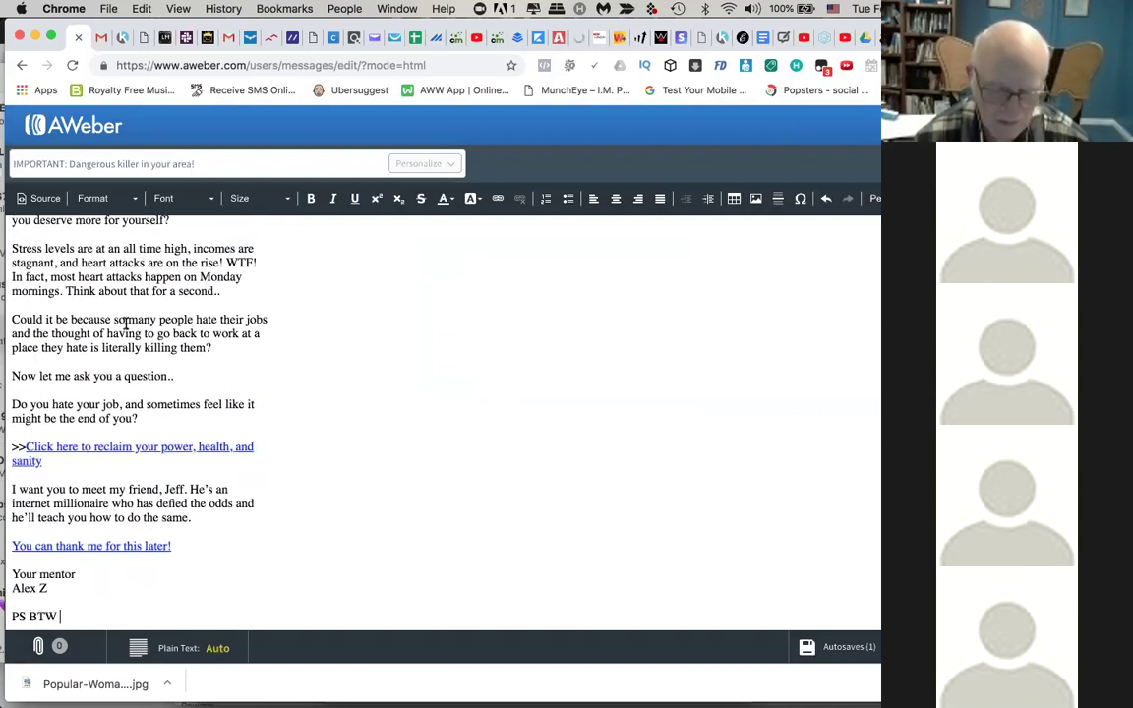
{"action": "type", "text": "this "}
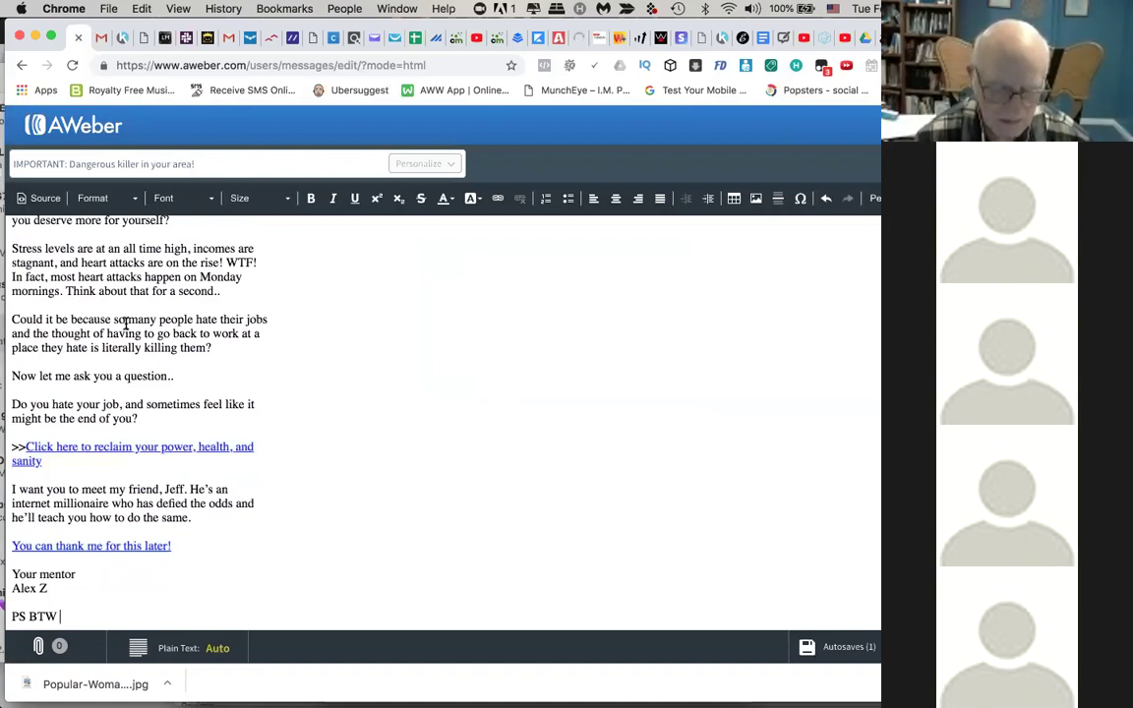
{"action": "type", "text": "wi"}
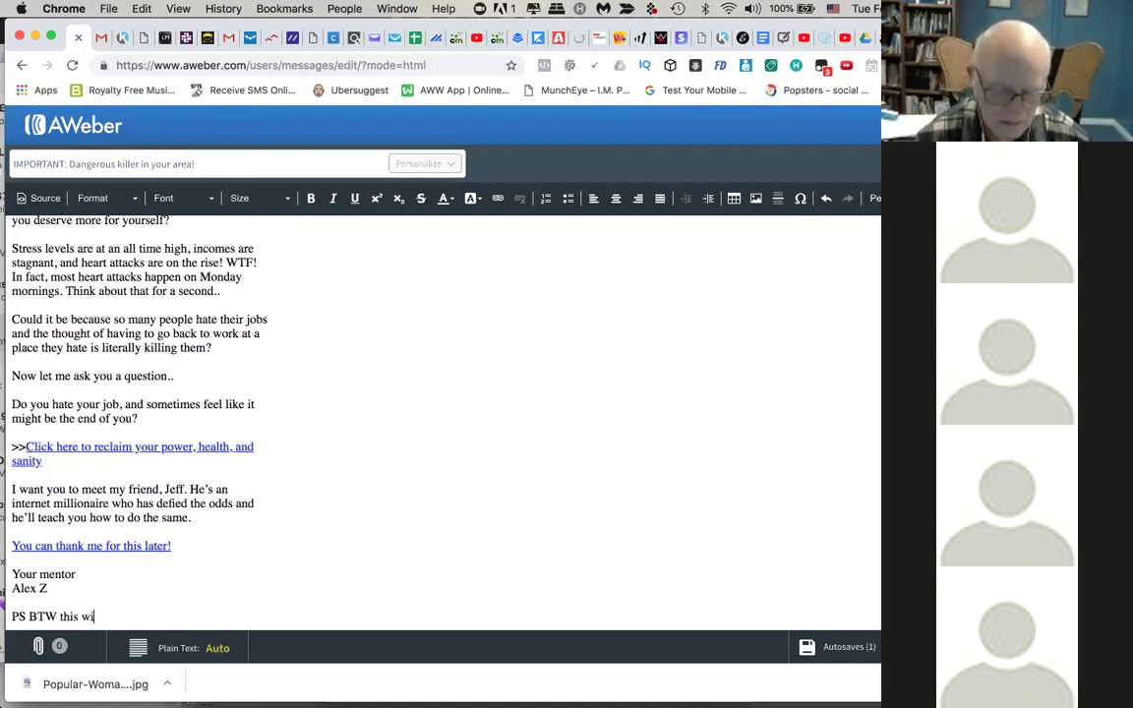
{"action": "type", "text": "ll c"}
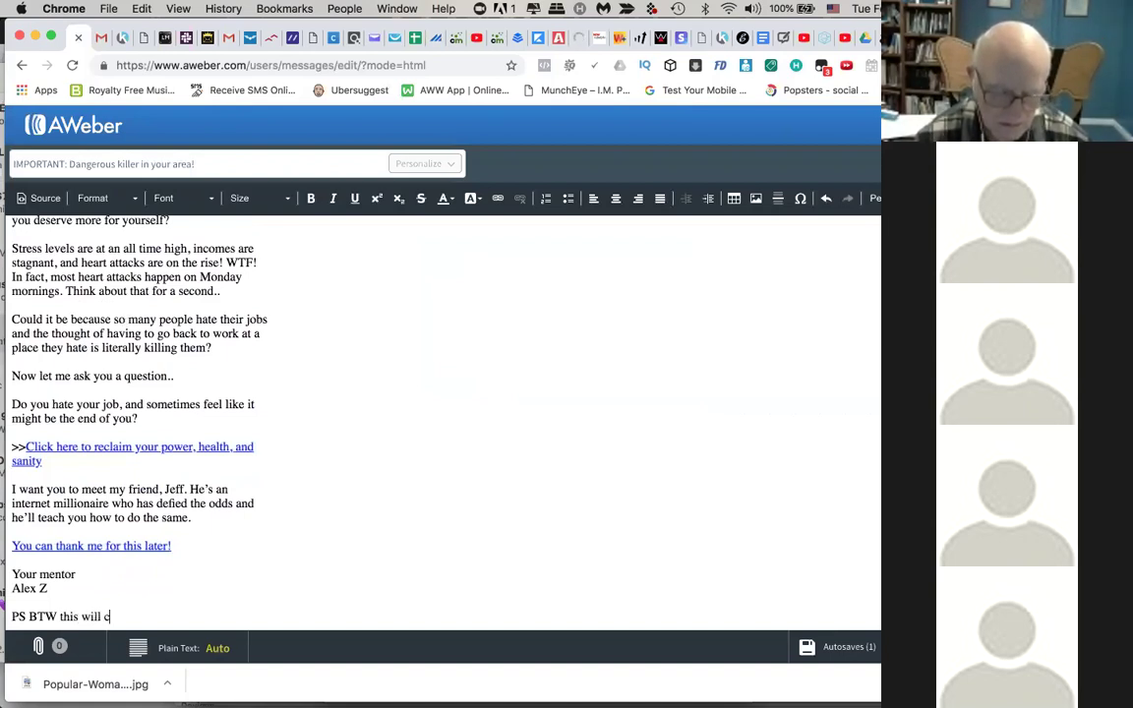
{"action": "type", "text": "hange your li"}
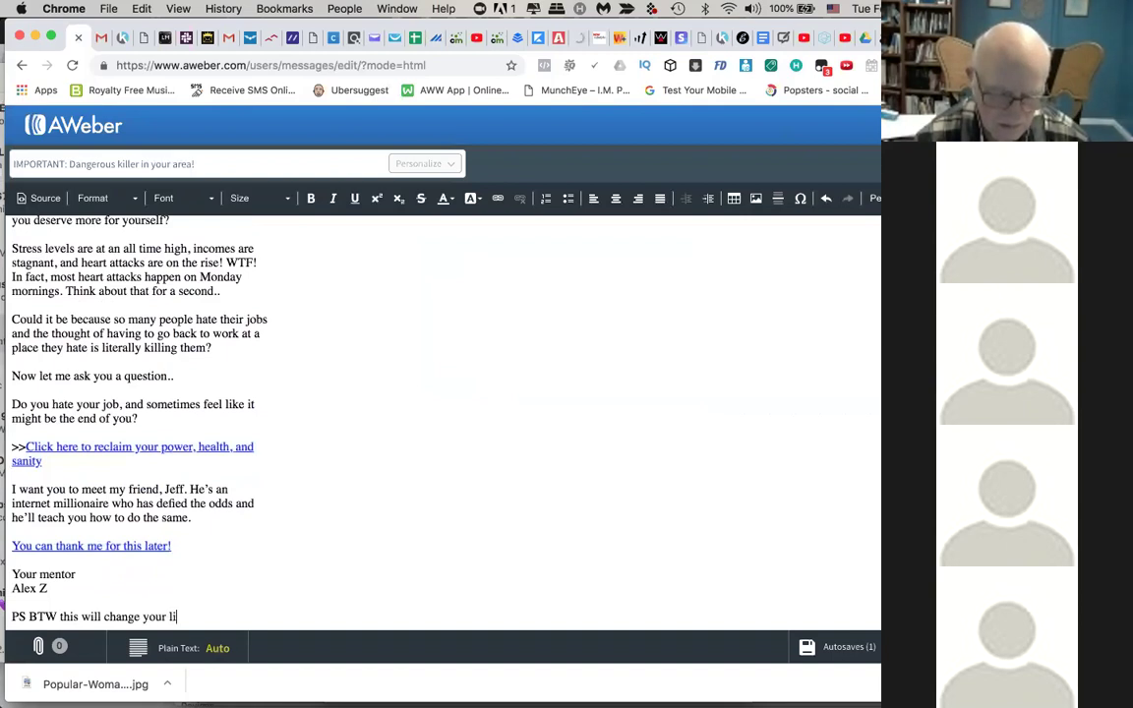
{"action": "type", "text": "fe if you "}
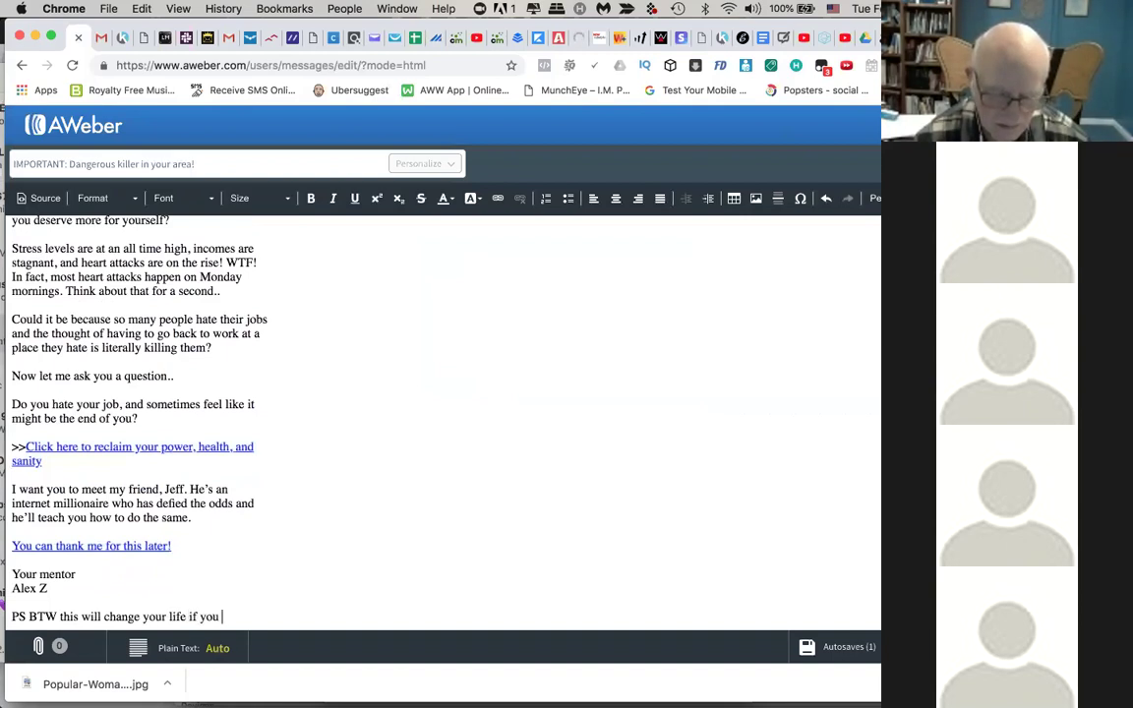
{"action": "type", "text": "allow it to do s"}
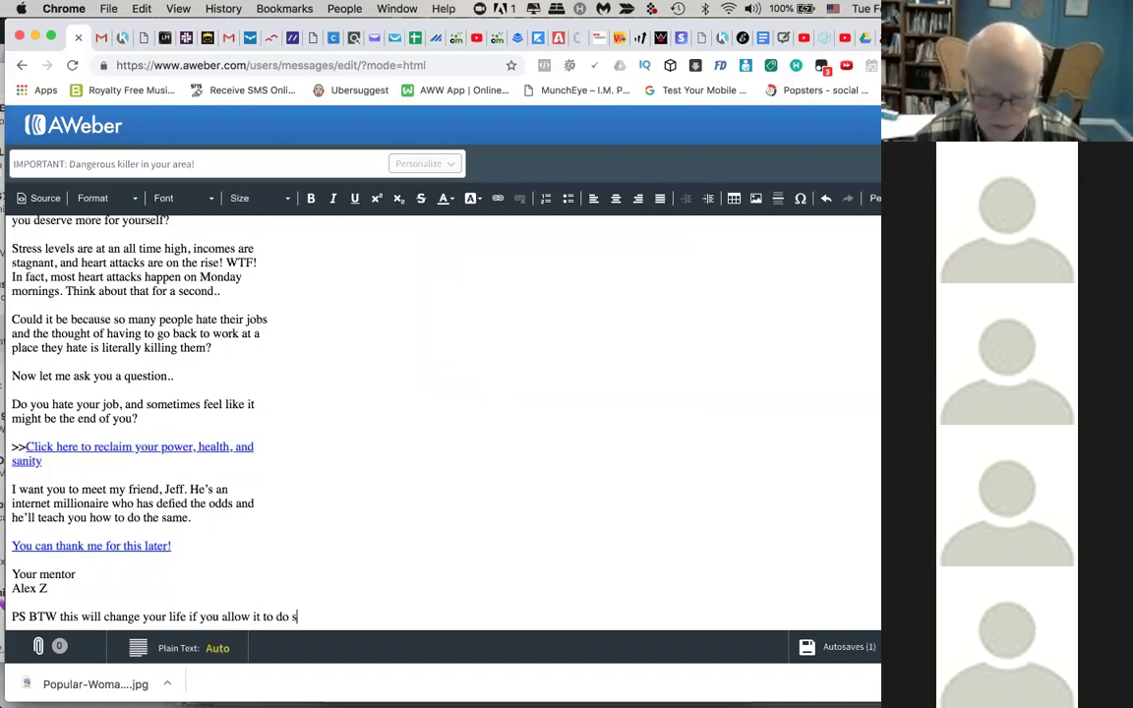
{"action": "type", "text": "o,"}
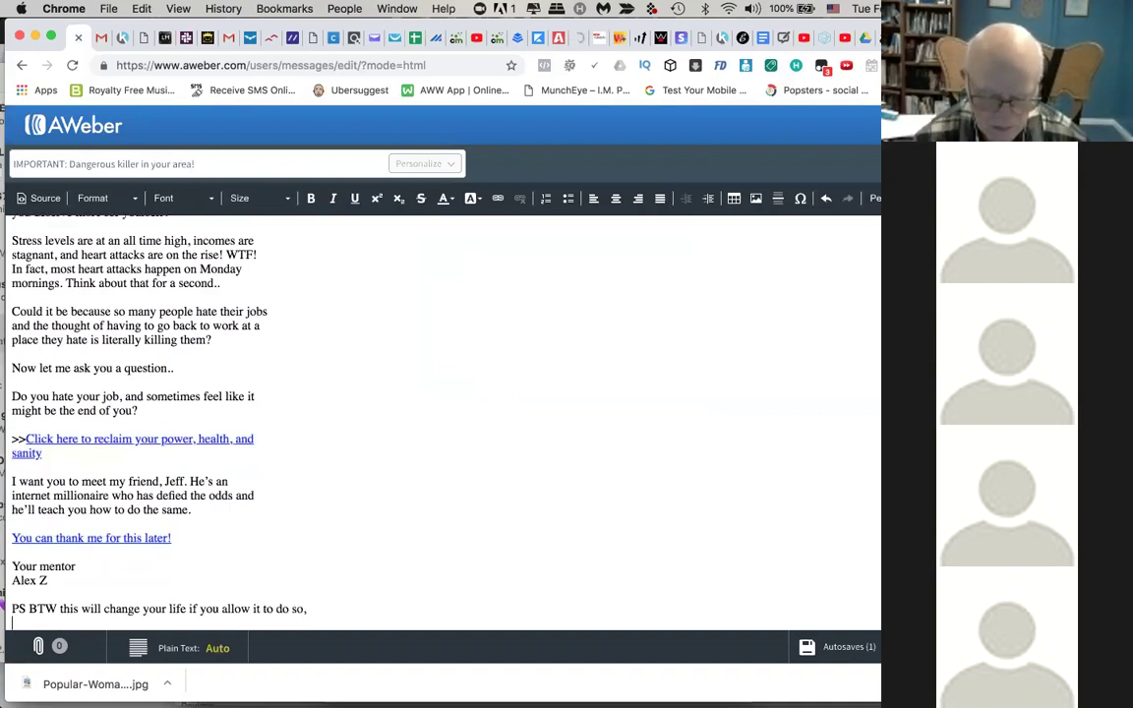
{"action": "type", "text": " so go here now"}
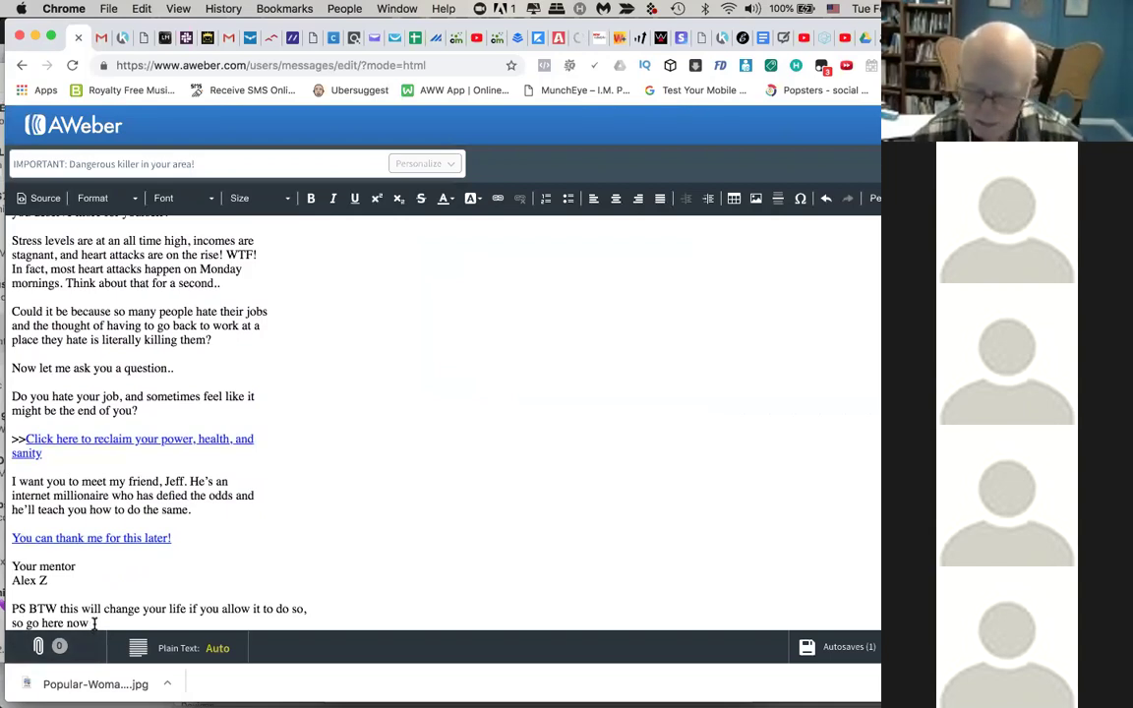
Step: Link the postscript text from "BTW" through "so go here now" to the copied roipanel.com tracking URL
{"action": "left_click_drag", "start_coordinate": [92, 623], "coordinate": [28, 595]}
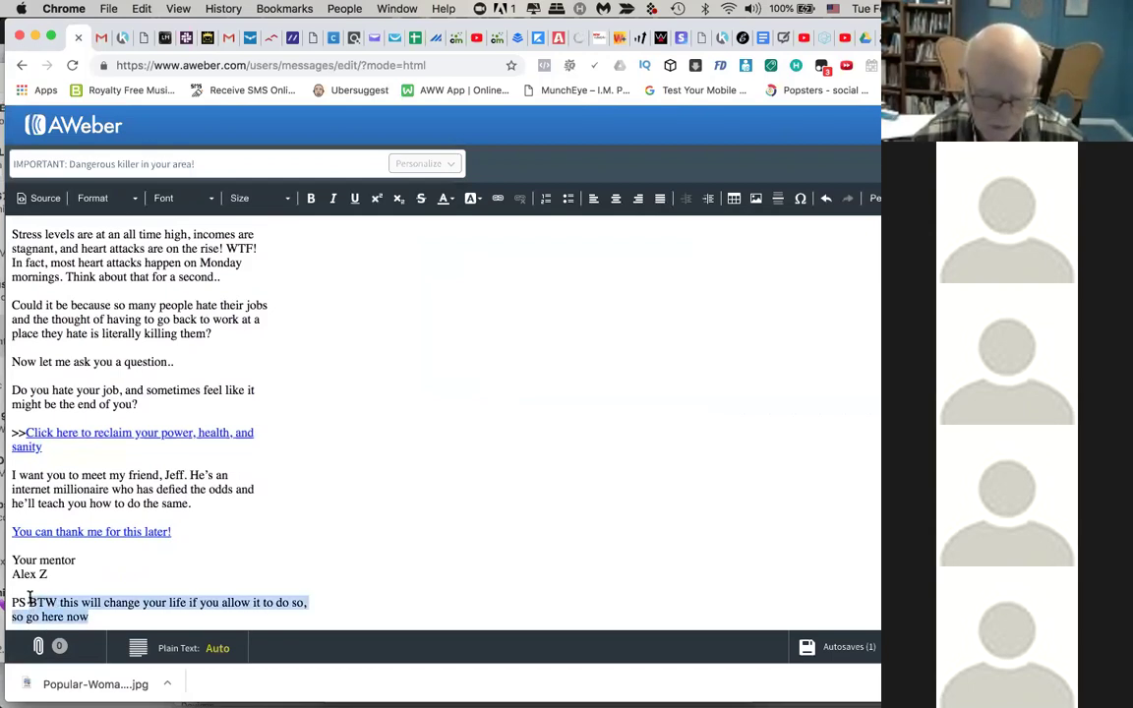
{"action": "left_click", "coordinate": [497, 198]}
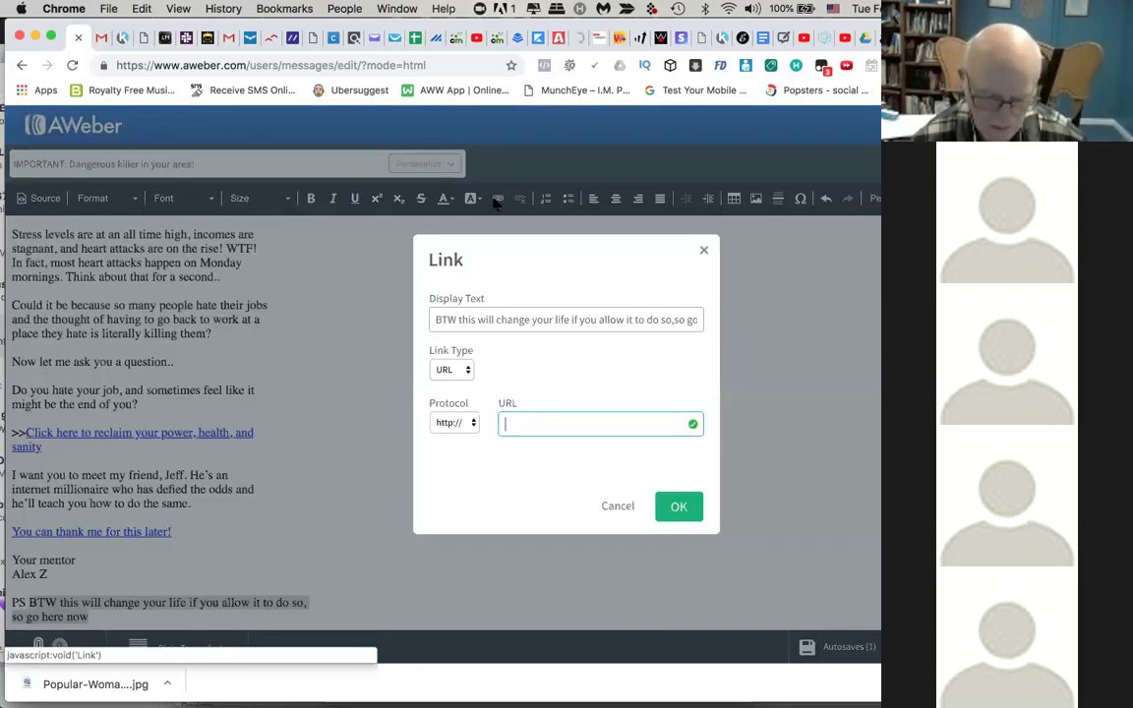
{"action": "key", "text": "super+v"}
{"action": "left_click", "coordinate": [678, 505]}
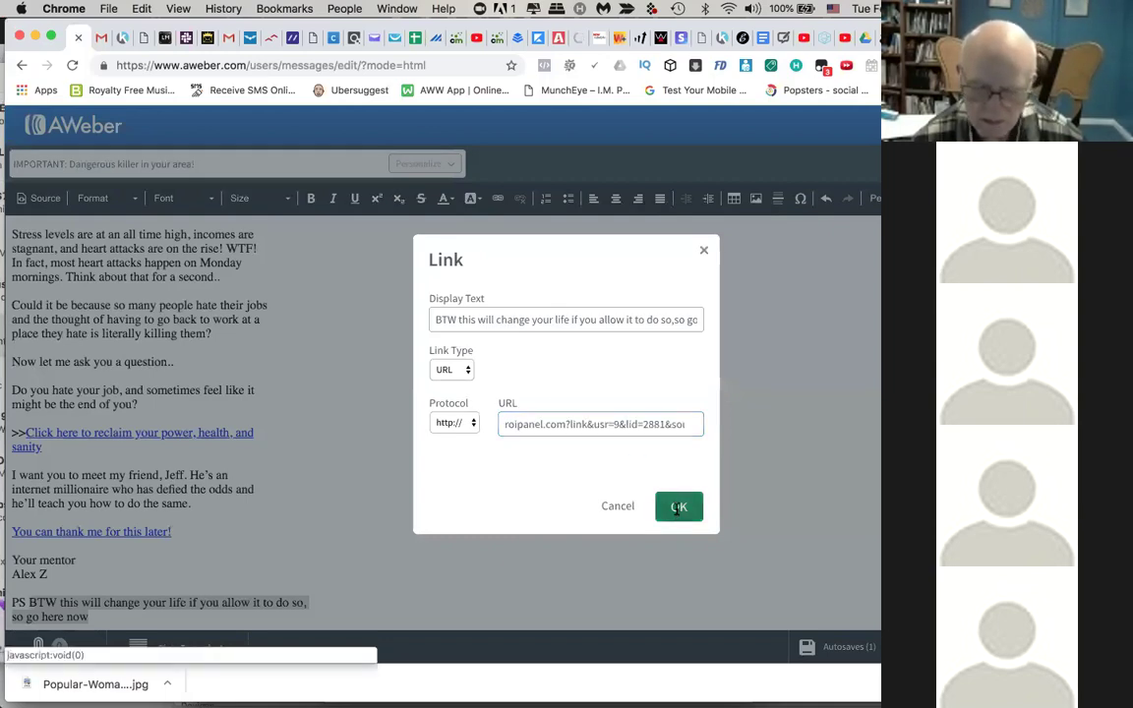
Step: Add a second postscript below the first reading "PPS Still skeptical, why not send me message me on Facebook"
{"action": "left_click", "coordinate": [108, 616]}
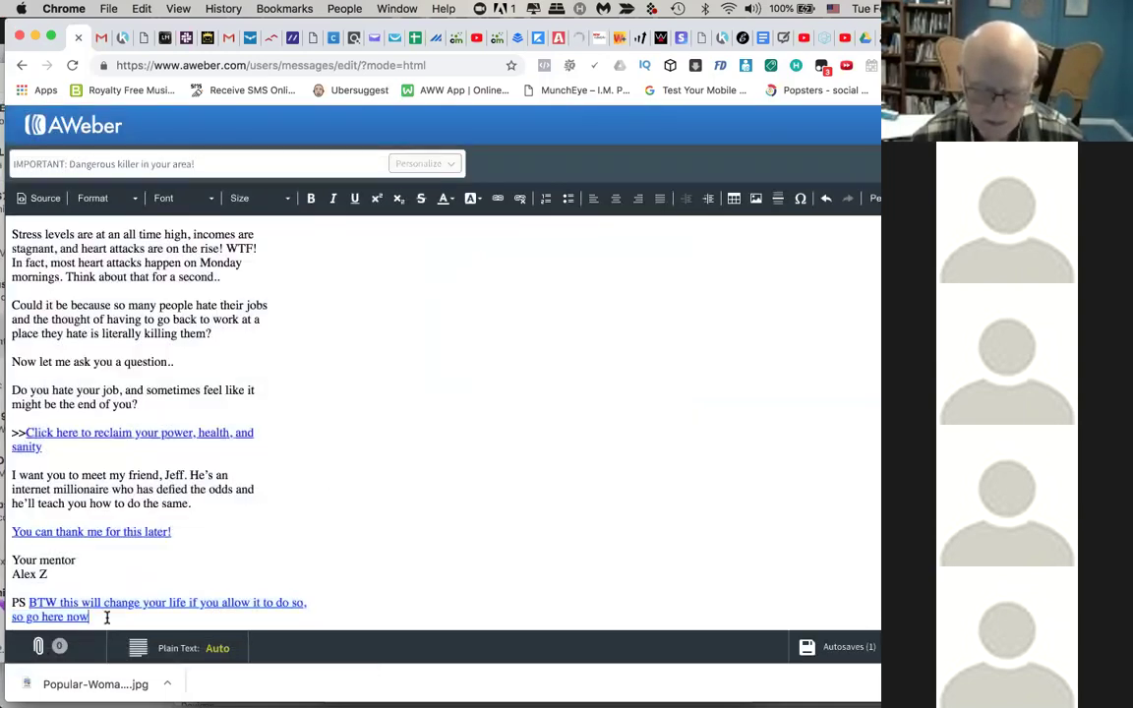
{"action": "key", "text": "Return"}
{"action": "type", "text": "PPS "}
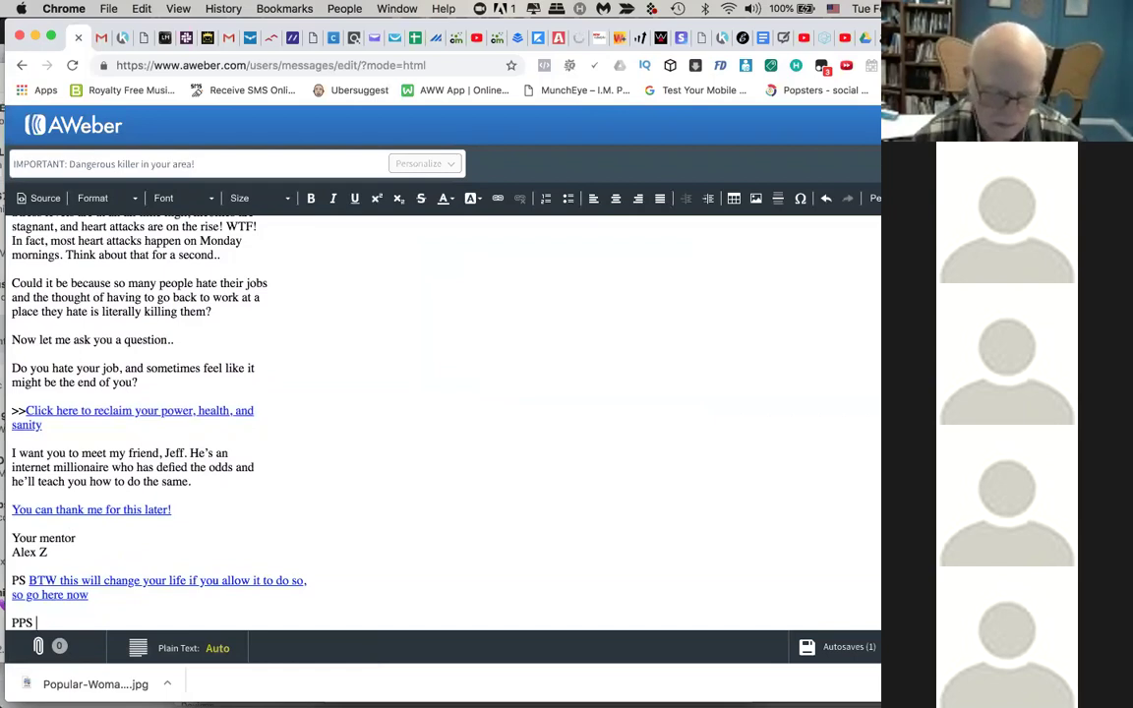
{"action": "type", "text": "Still skepti"}
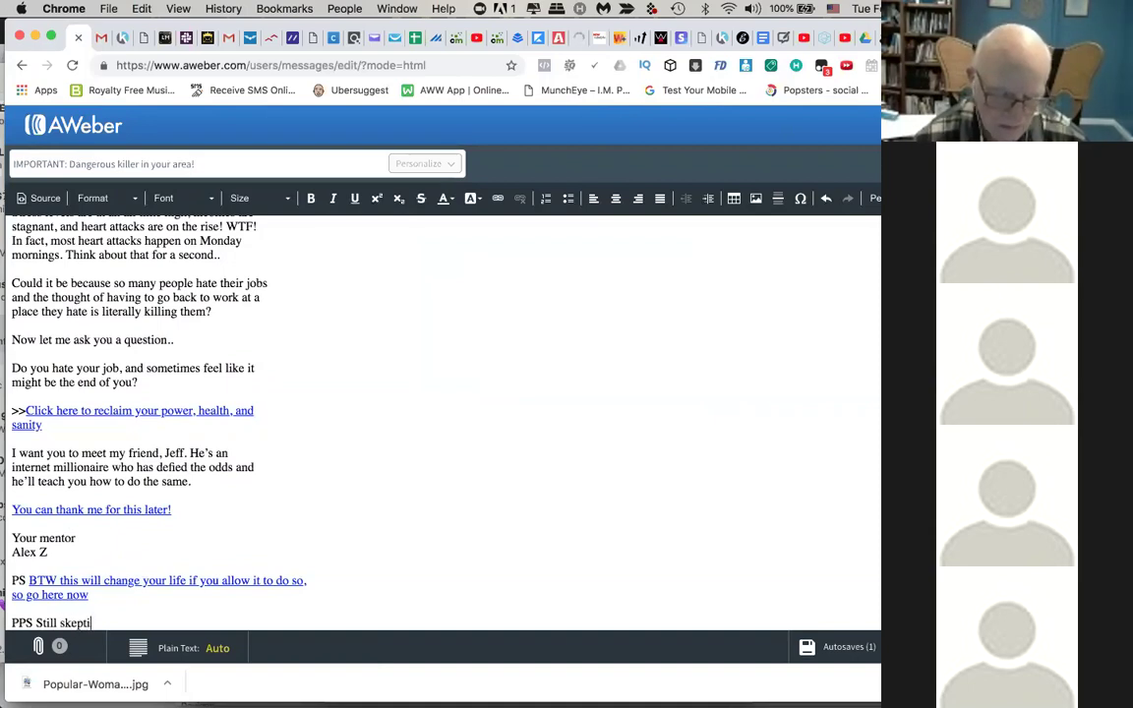
{"action": "type", "text": "cal, why not "}
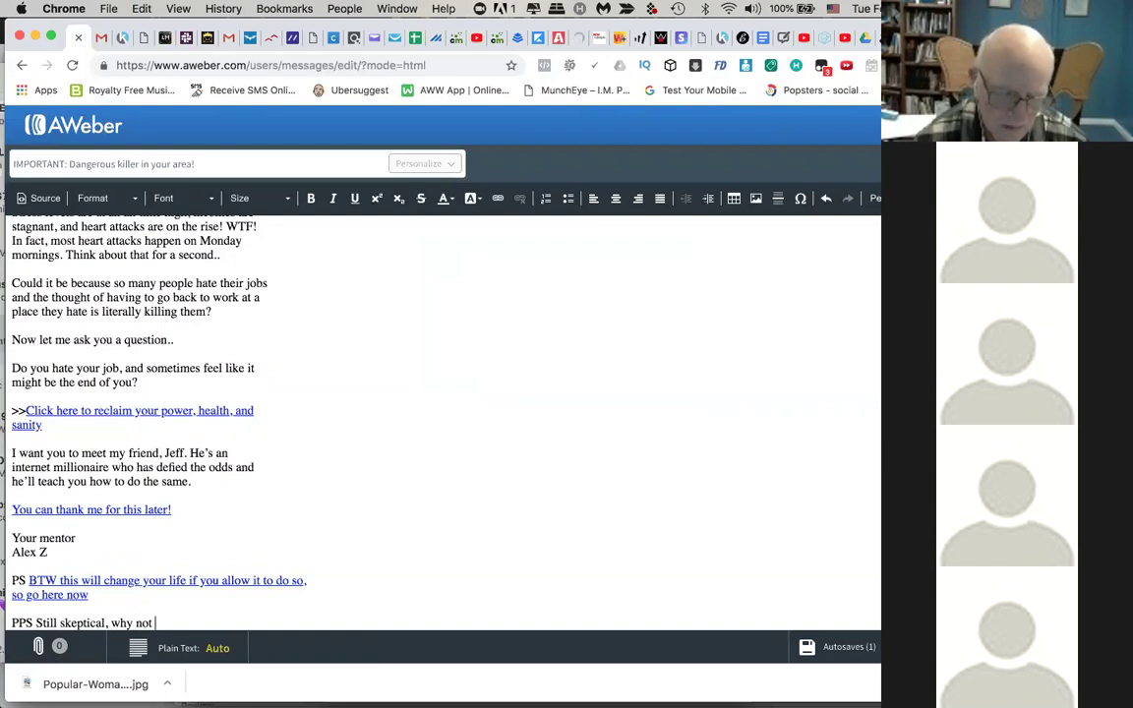
{"action": "type", "text": "send me messag"}
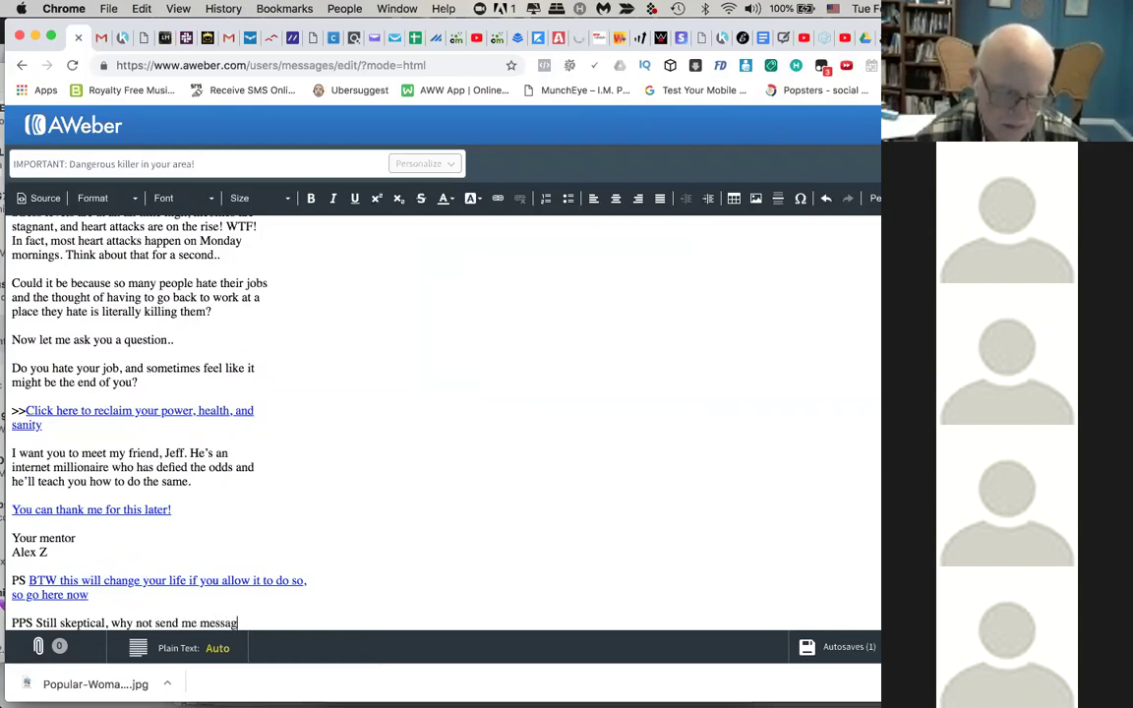
{"action": "type", "text": "e me on Facebook"}
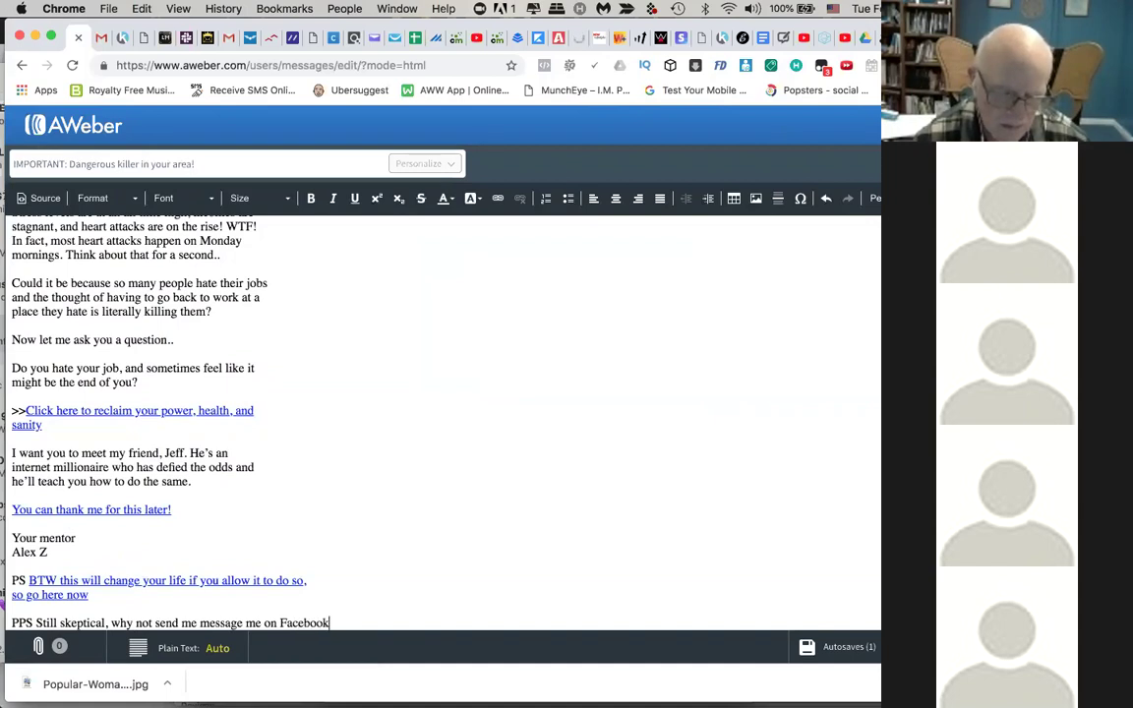
{"action": "key", "text": "Return"}
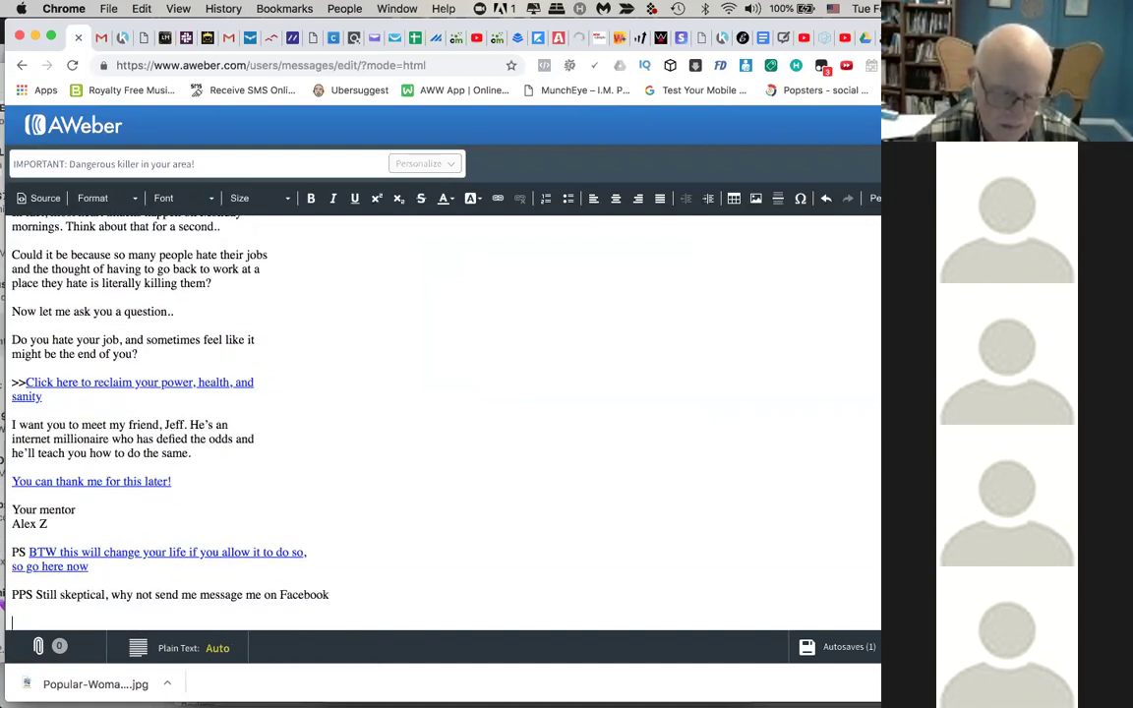
{"action": "double_click", "coordinate": [306, 595]}
{"action": "left_click", "coordinate": [333, 594]}
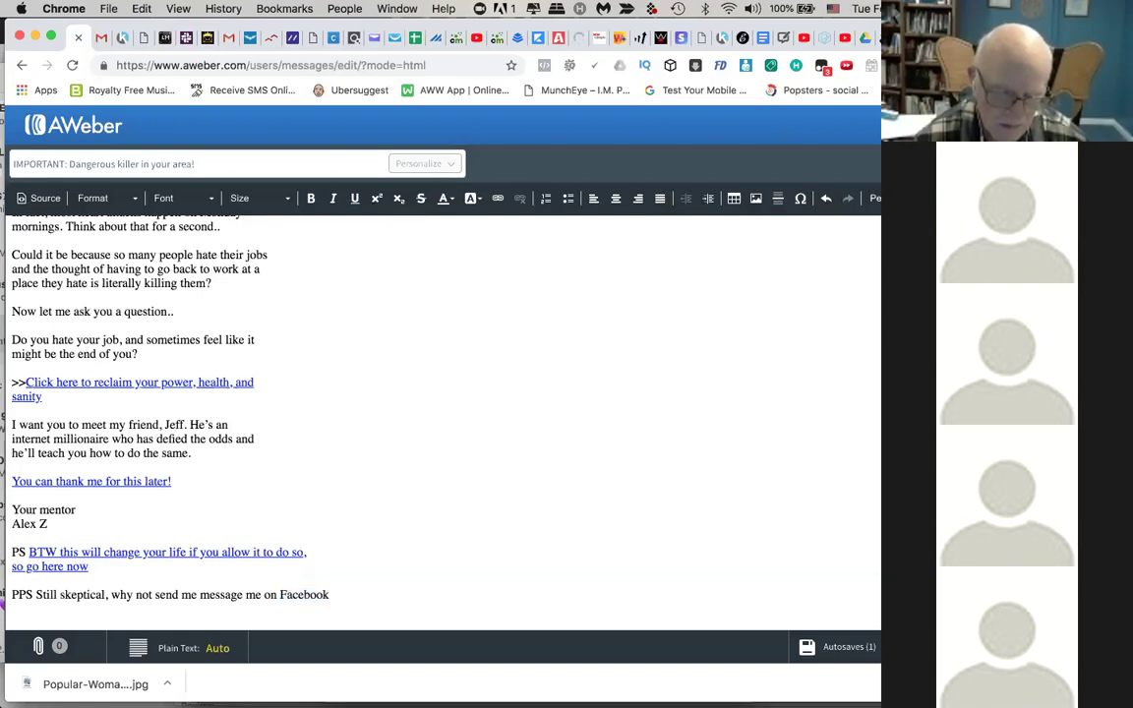
Step: Open the sender's own Facebook profile in a new tab and copy its URL
{"action": "key", "text": "ctrl+Tab"}
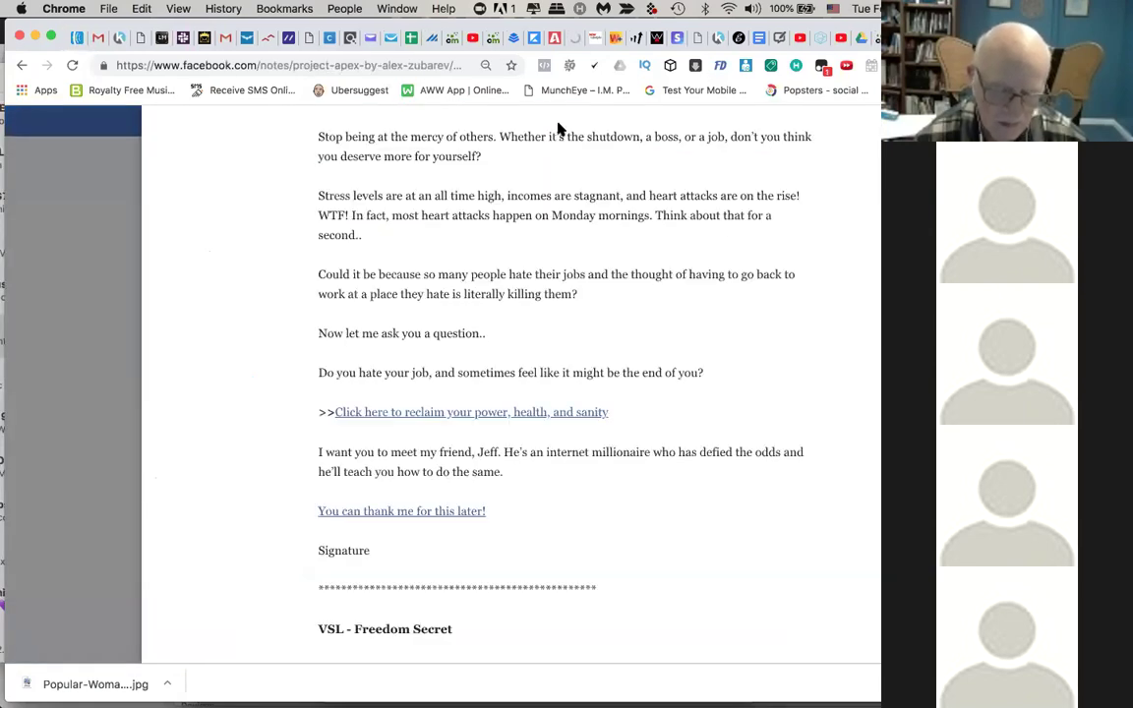
{"action": "key", "text": "ctrl+t"}
{"action": "type", "text": "facebook.com"}
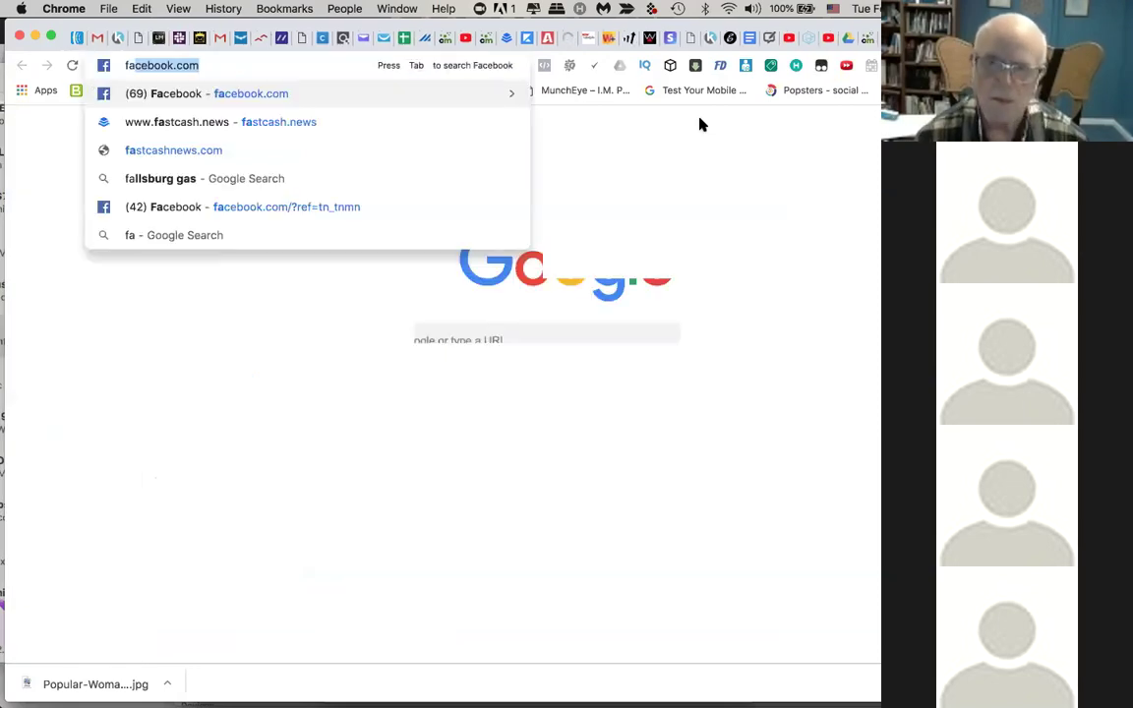
{"action": "key", "text": "Return"}
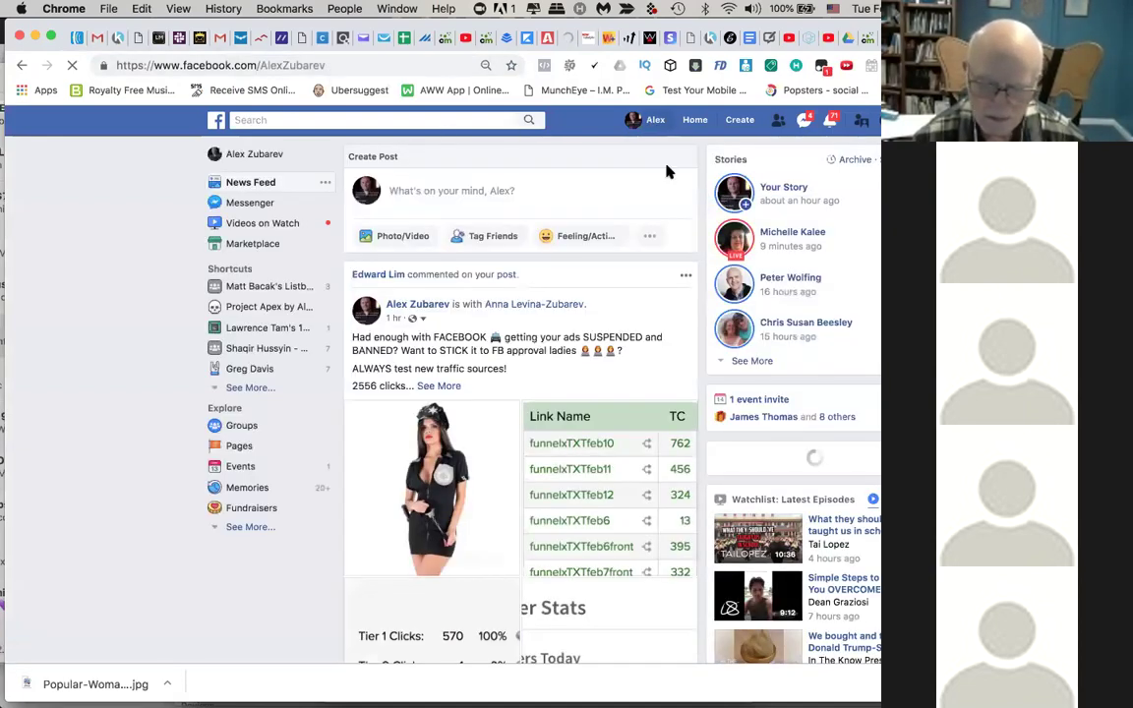
{"action": "left_click", "coordinate": [653, 120]}
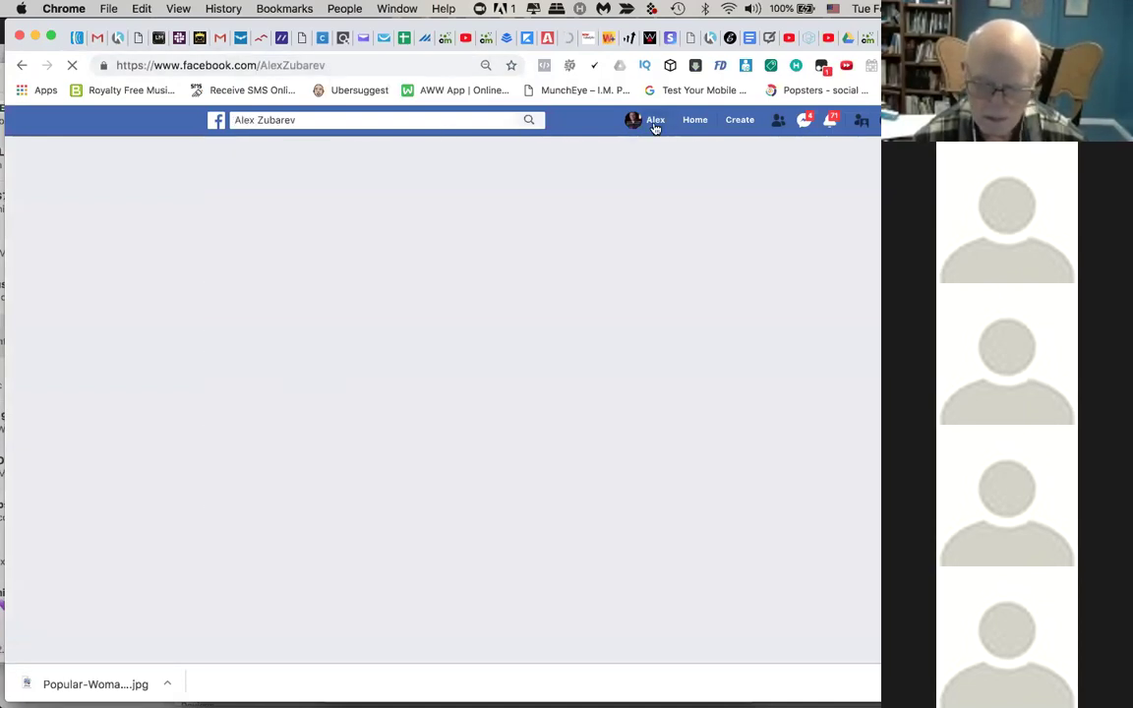
{"action": "left_click", "coordinate": [328, 64]}
{"action": "key", "text": "super+c"}
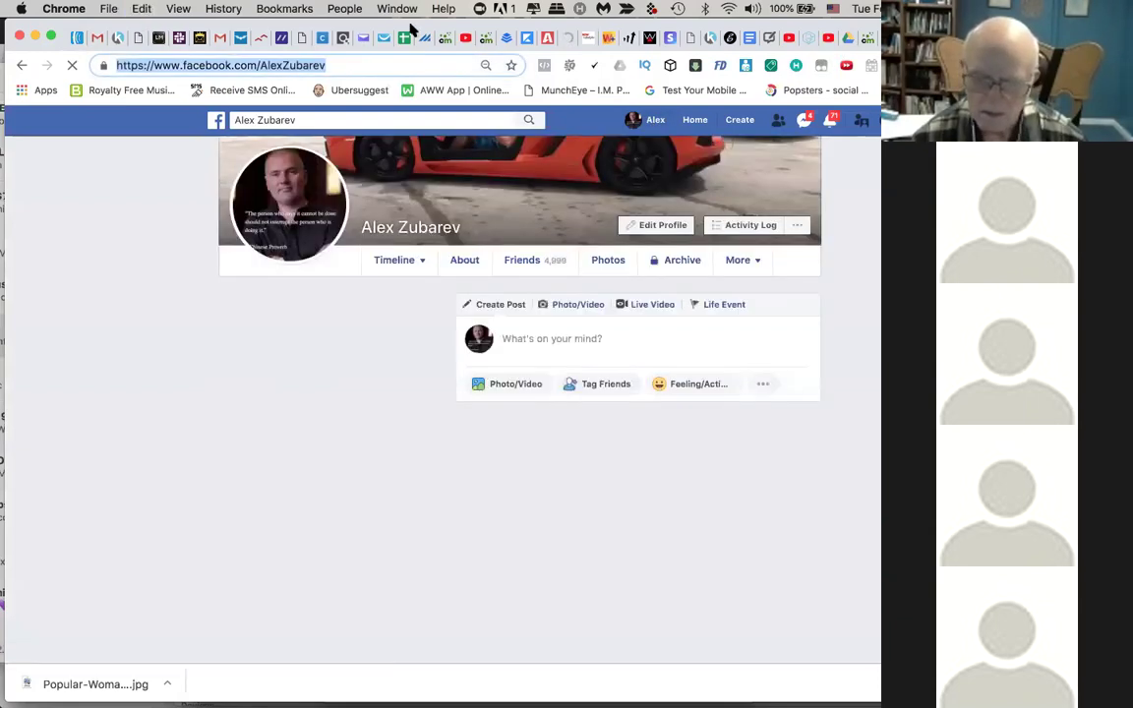
Step: Return to the AWeber message and link "message me on Facebook" in the second postscript to the copied profile URL
{"action": "left_click", "coordinate": [71, 38]}
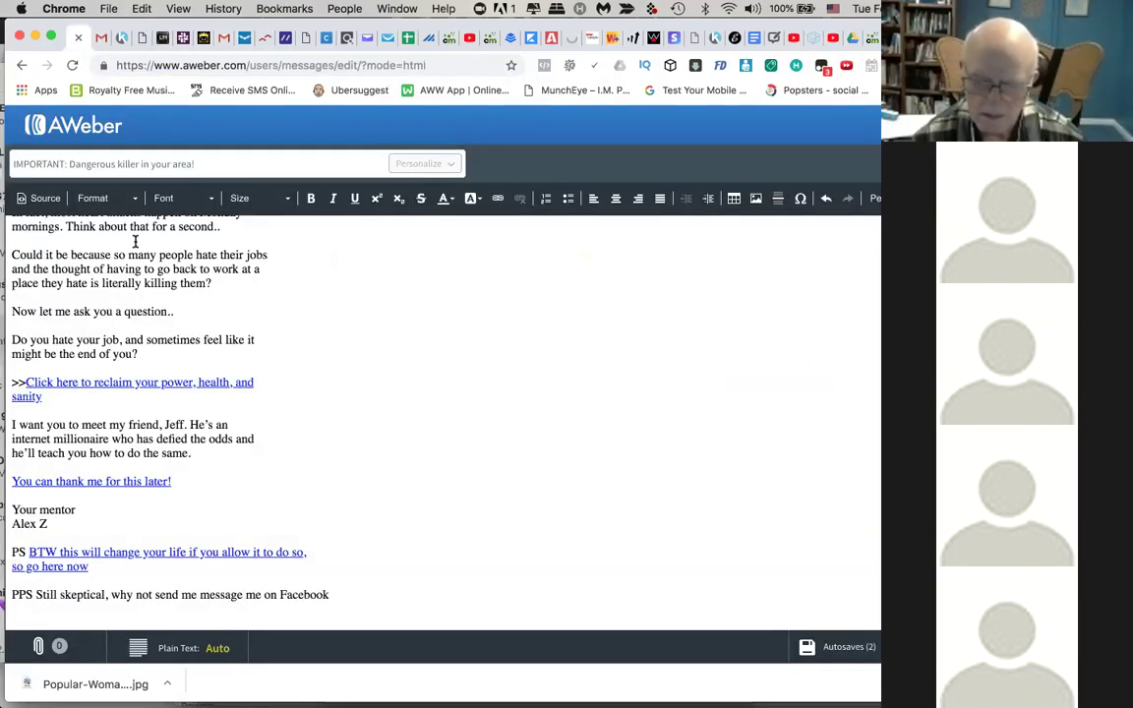
{"action": "left_click_drag", "start_coordinate": [339, 602], "coordinate": [200, 597]}
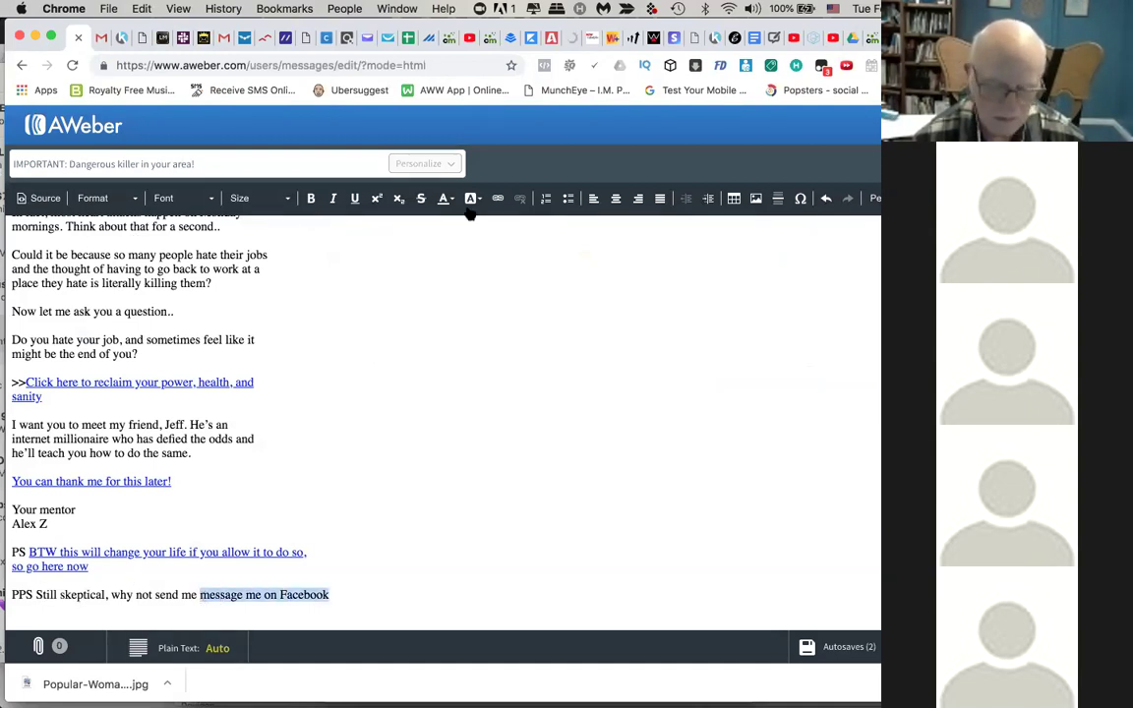
{"action": "left_click", "coordinate": [499, 197]}
{"action": "key", "text": "super+v"}
{"action": "left_click", "coordinate": [689, 509]}
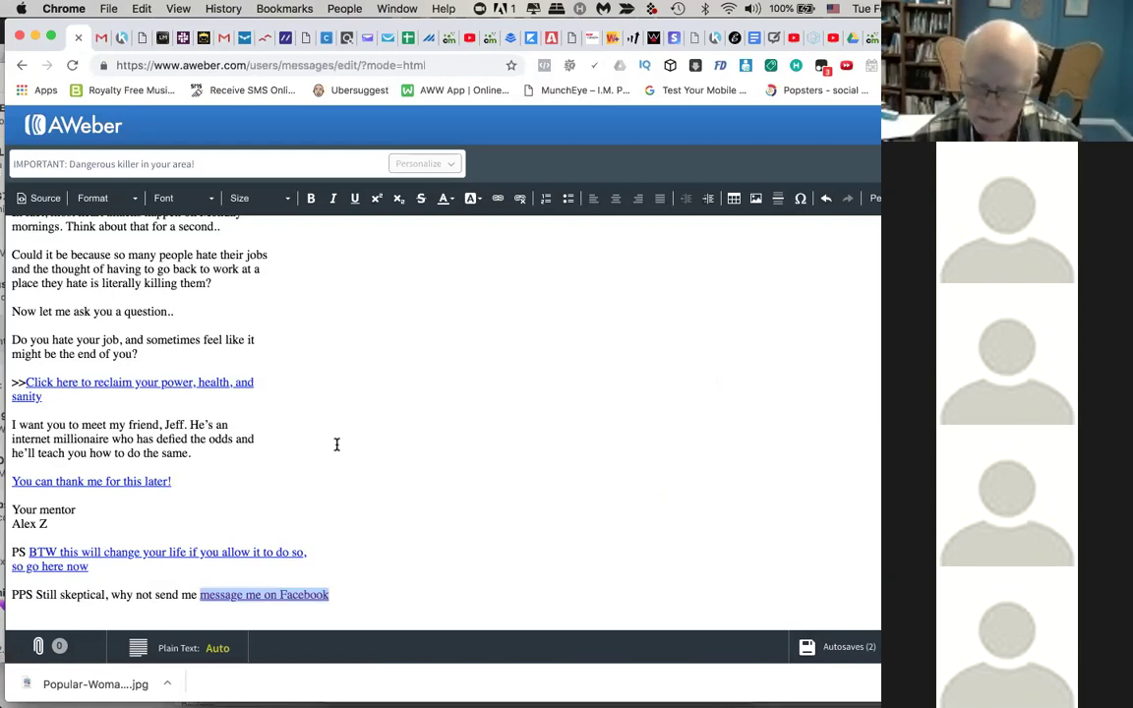
Step: Start scheduling the draft "IMPORTANT: Dangerous killer in your area!" as a broadcast and open the send time's hour choices
{"action": "scroll", "coordinate": [336, 444], "scroll_direction": "up", "scroll_amount": 2}
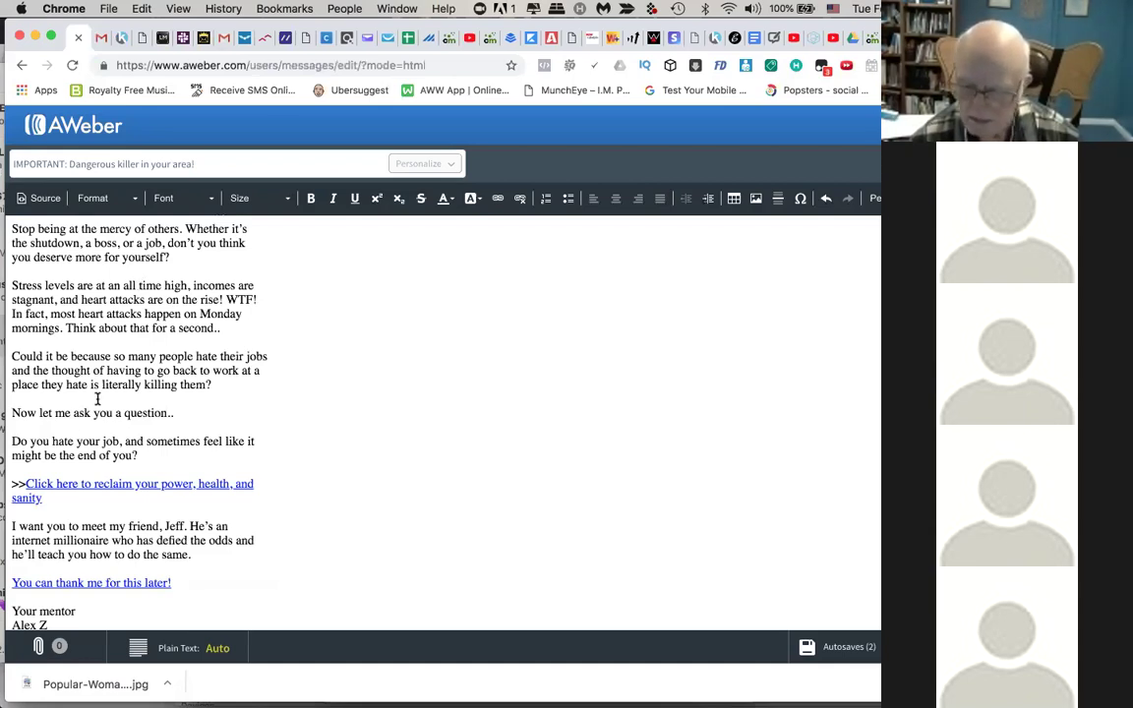
{"action": "scroll", "coordinate": [110, 330], "scroll_direction": "down", "scroll_amount": 3}
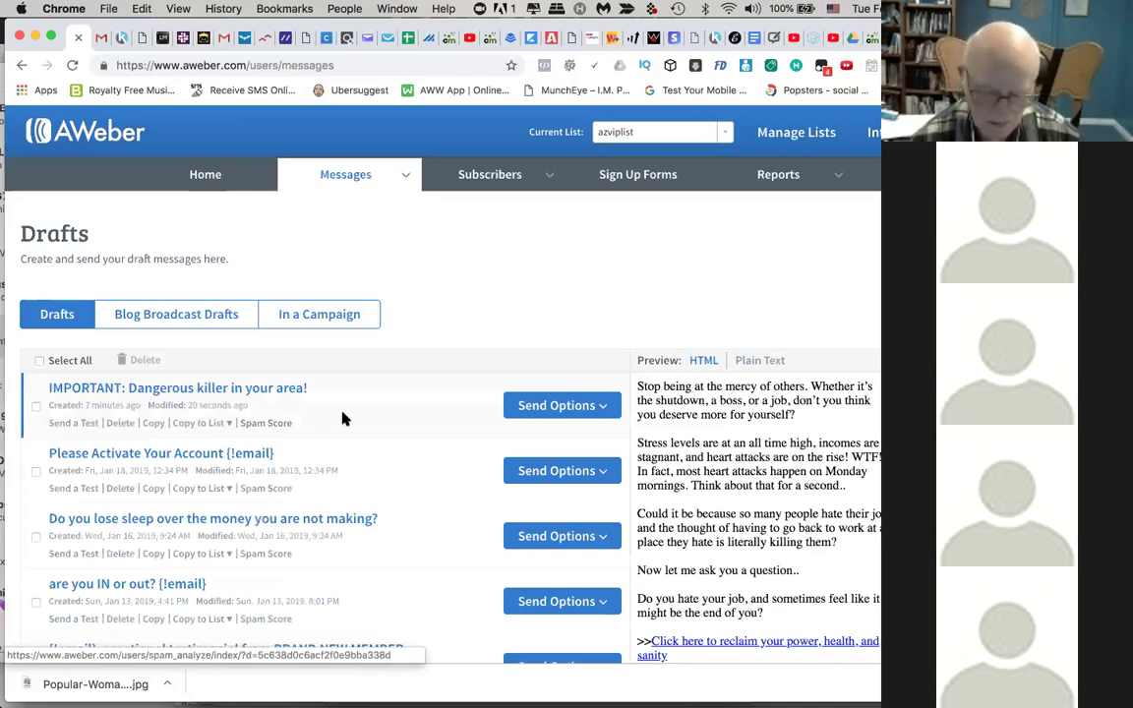
{"action": "left_click", "coordinate": [585, 409]}
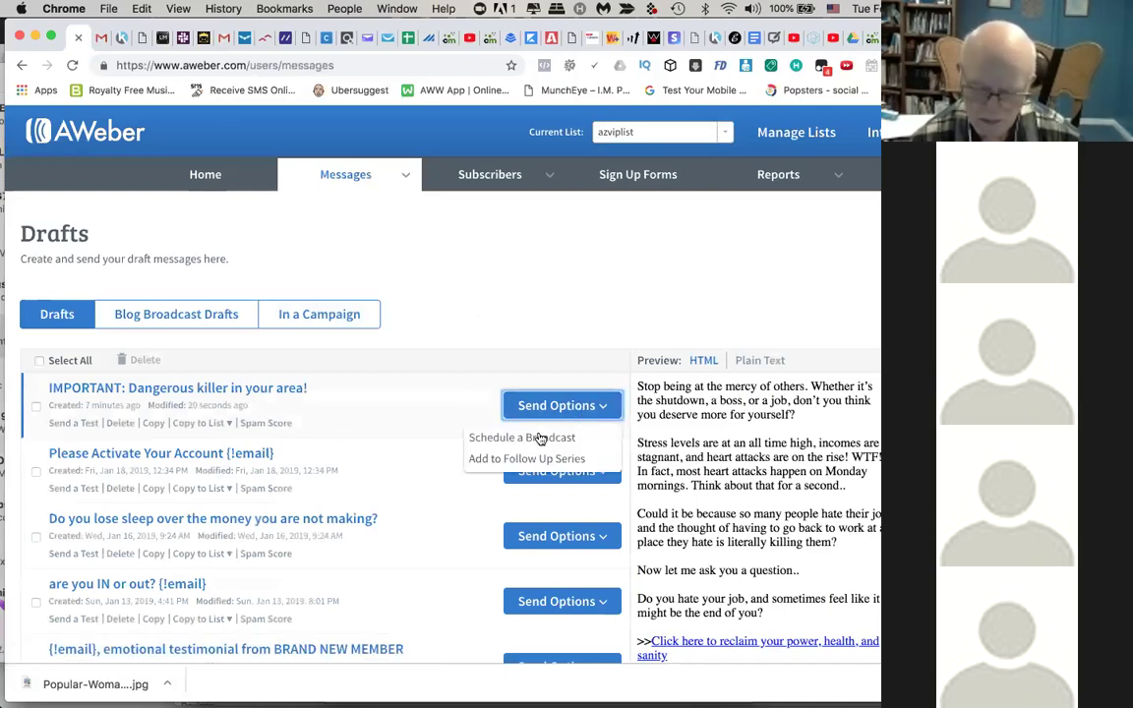
{"action": "left_click", "coordinate": [539, 437]}
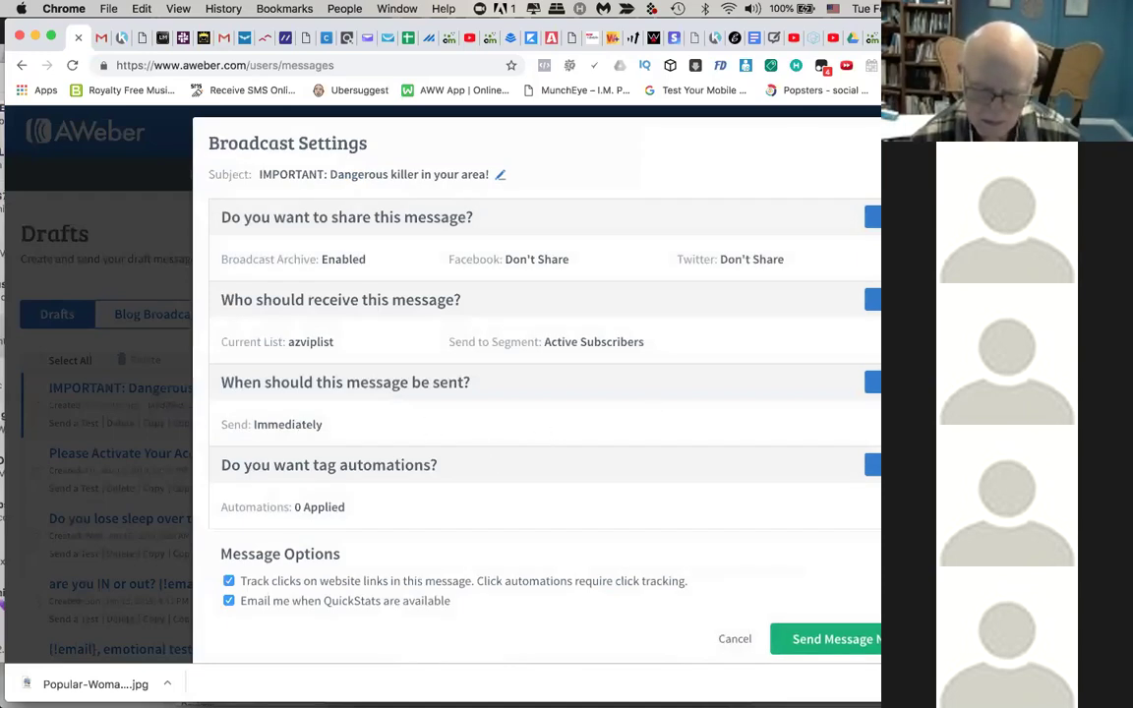
{"action": "left_click", "coordinate": [871, 381]}
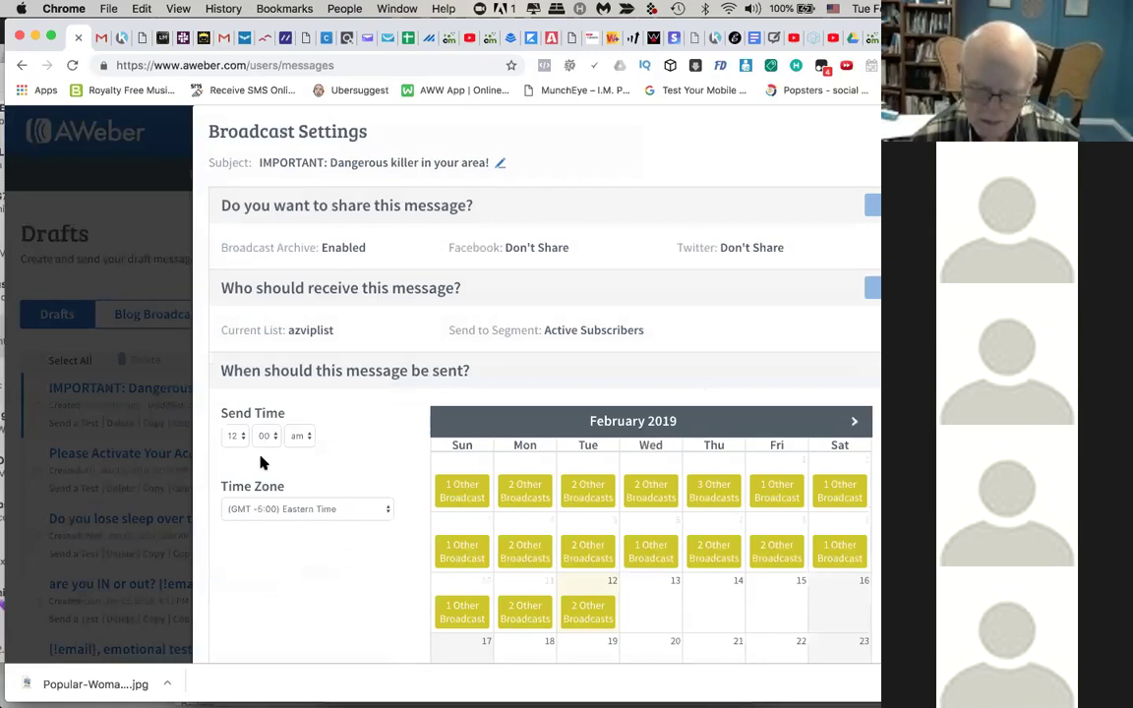
{"action": "left_click", "coordinate": [234, 438]}
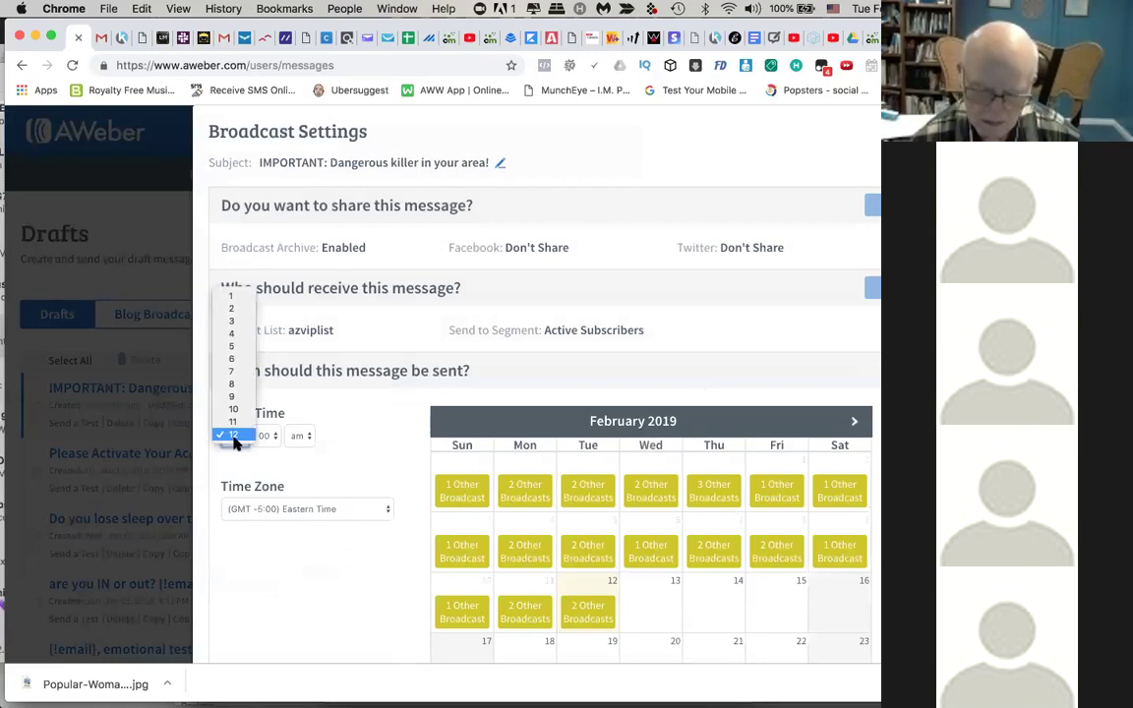